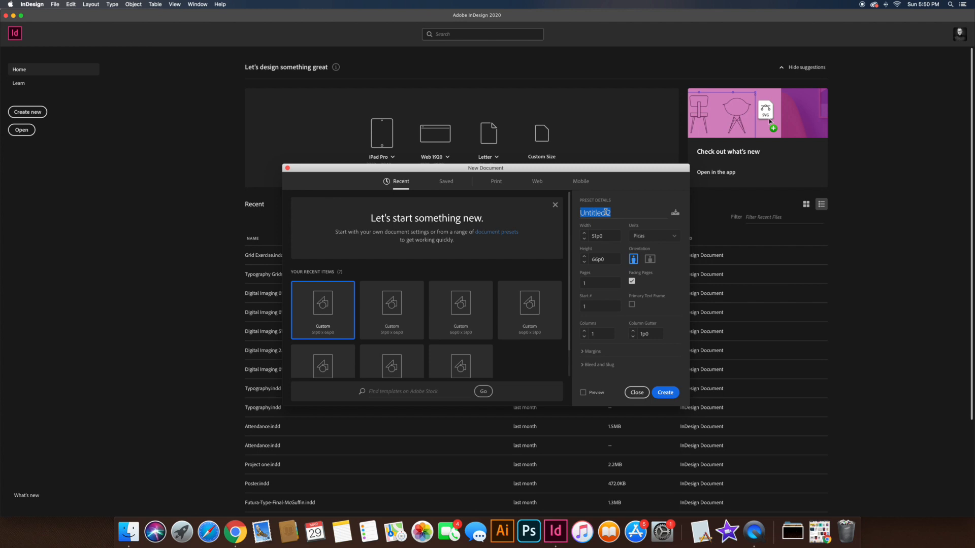
# Create a portrait document titled with the author's first name and "Typography Lesson", using inches, 8.5 × 11 in pages and a 0.125 in bleed
pyautogui.write('Typography Lesson')
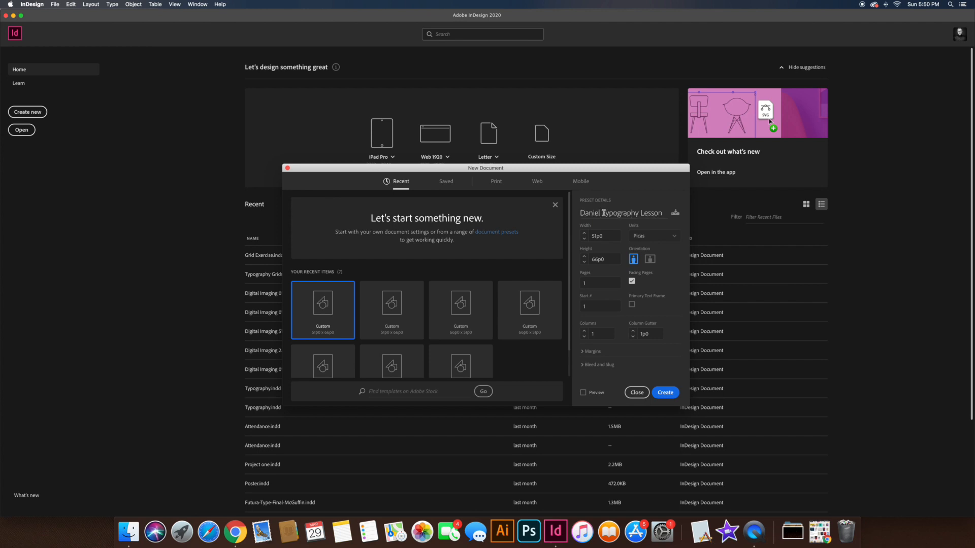
pyautogui.click(639, 237)
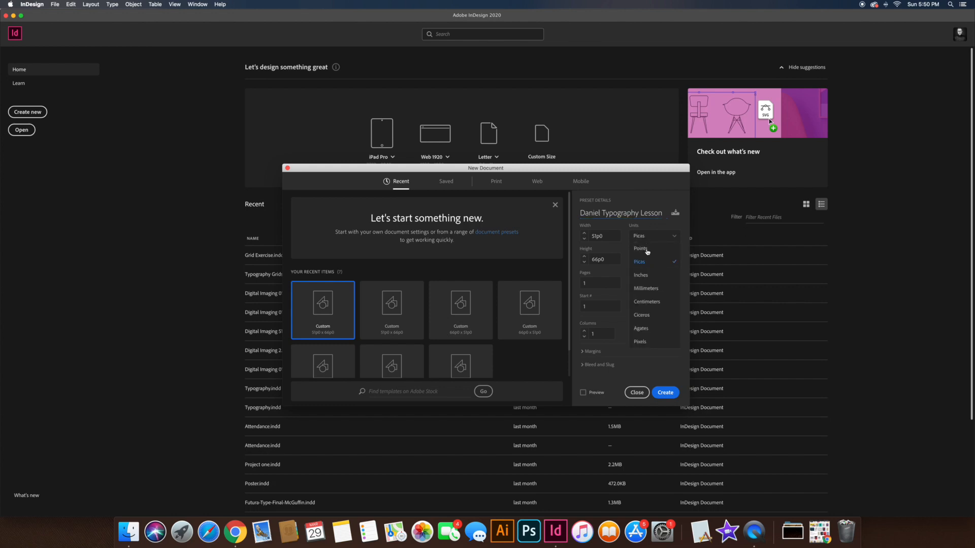
pyautogui.click(648, 279)
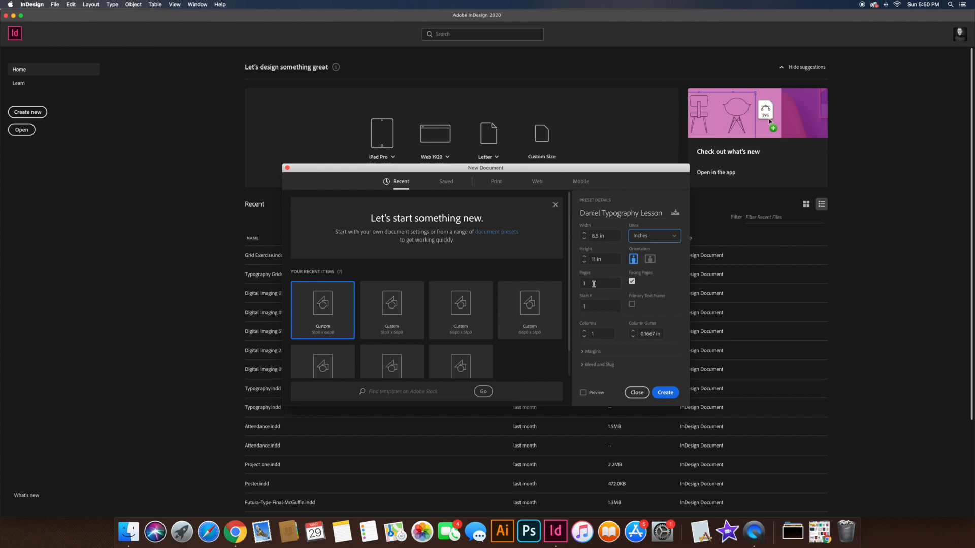
pyautogui.click(594, 365)
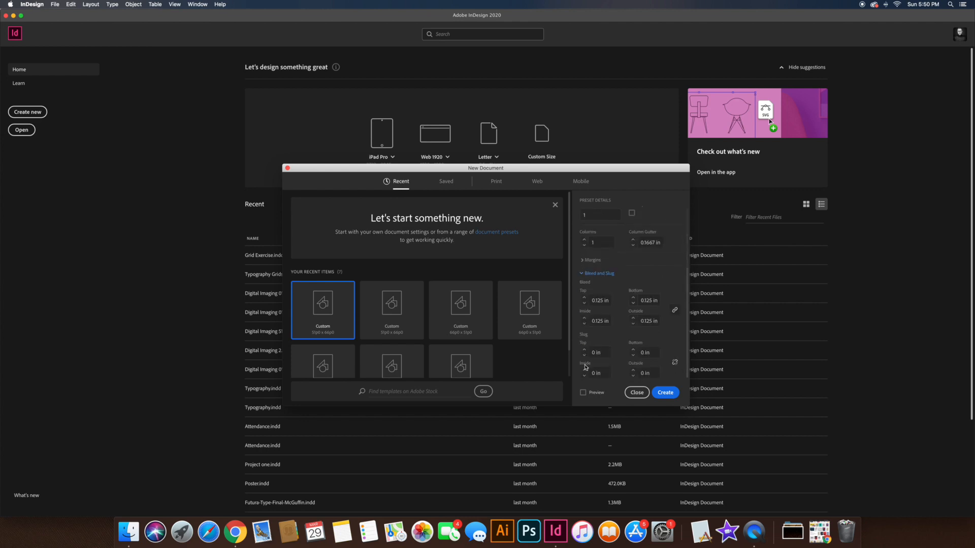
pyautogui.click(584, 303)
pyautogui.click(584, 299)
pyautogui.click(665, 395)
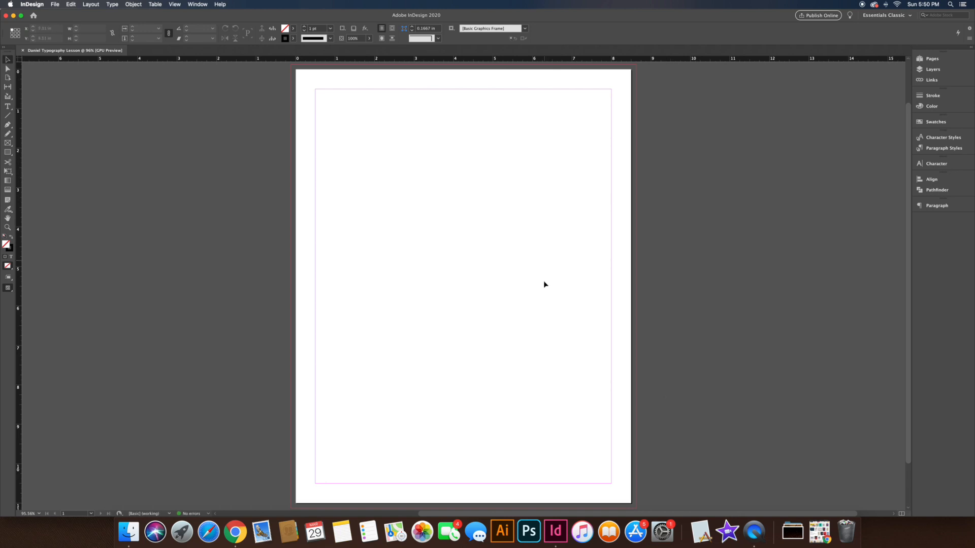
# Add two more pages after page 1 so they form a facing spread
pyautogui.press('super+minus')
pyautogui.press('super+minus')
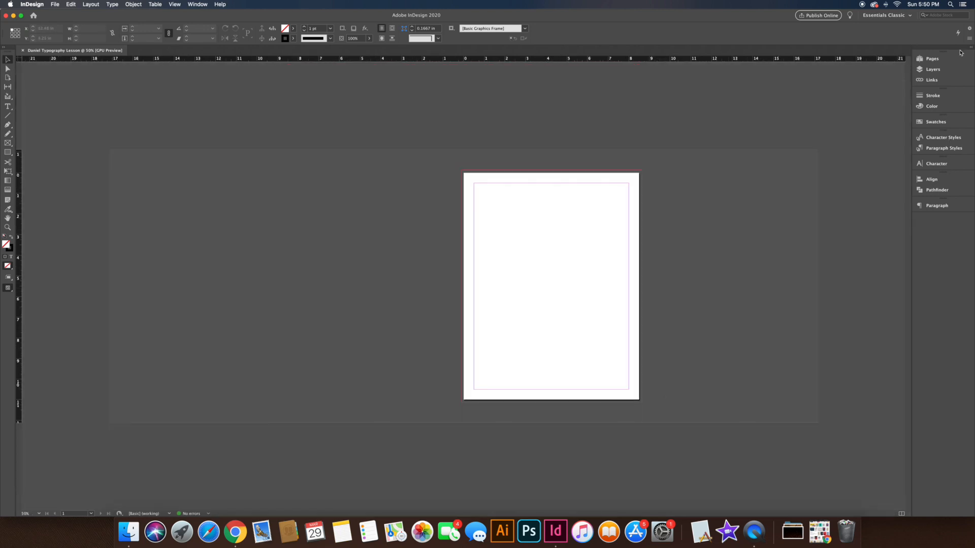
pyautogui.click(939, 59)
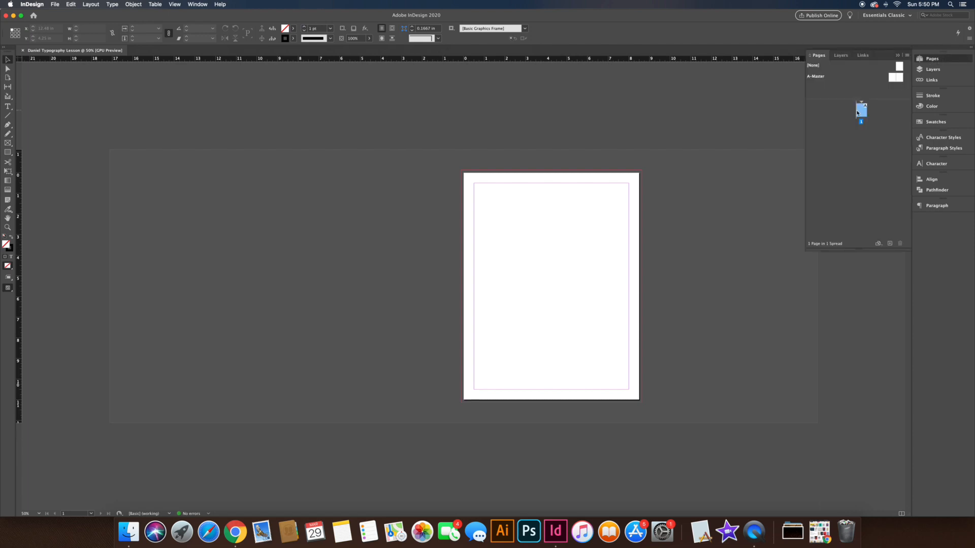
pyautogui.click(890, 244)
pyautogui.click(890, 244)
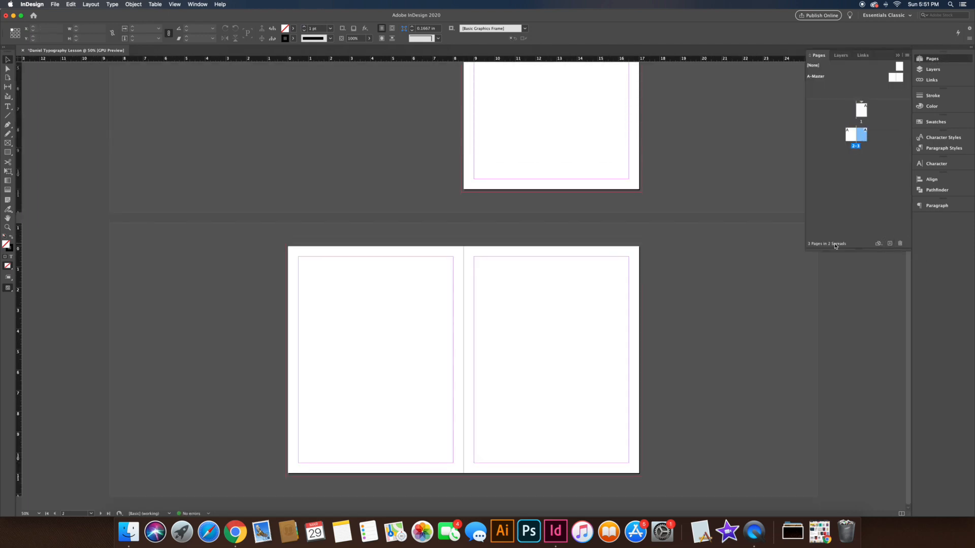
pyautogui.scroll(5, 559, 213)
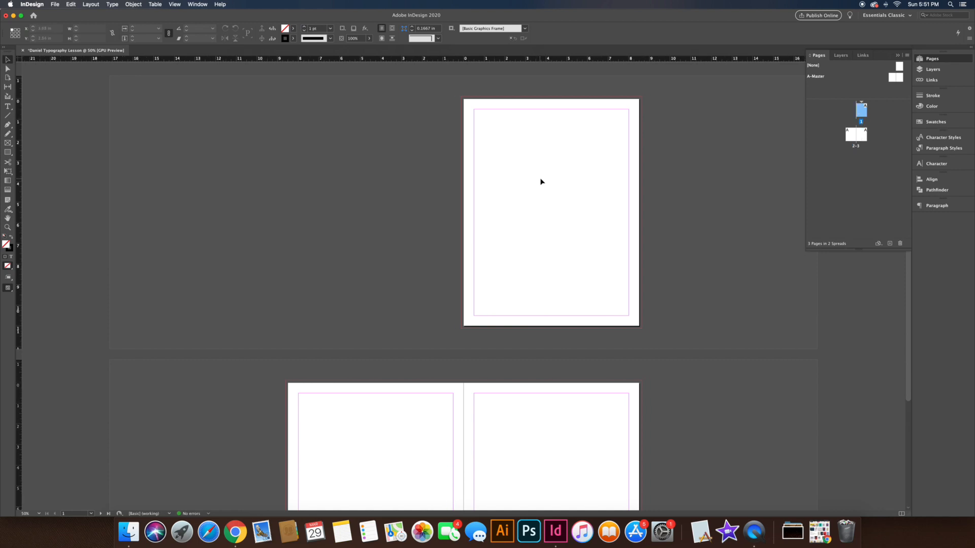
# Try to narrow page 1 by hand with the Page tool, moving its right edge inward
pyautogui.click(8, 78)
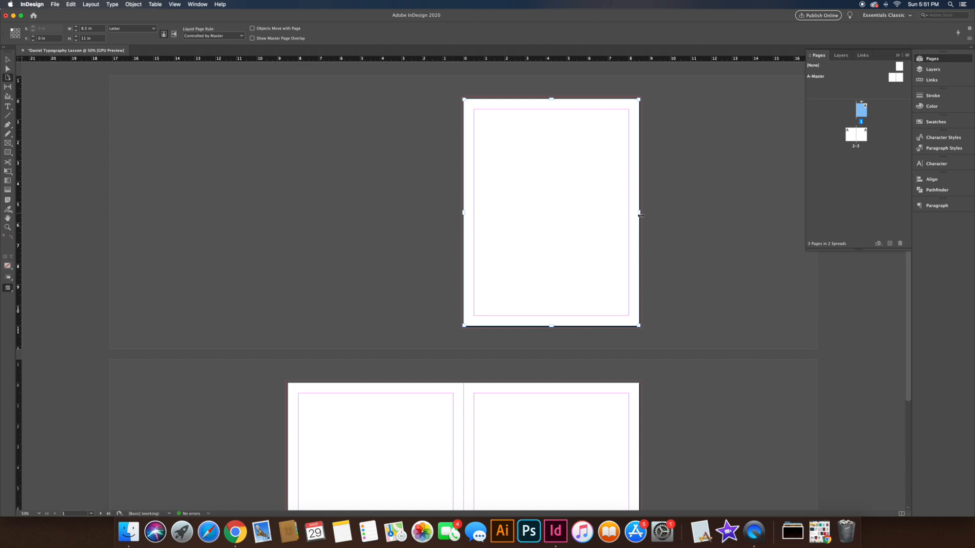
pyautogui.scroll(-3, 635, 207)
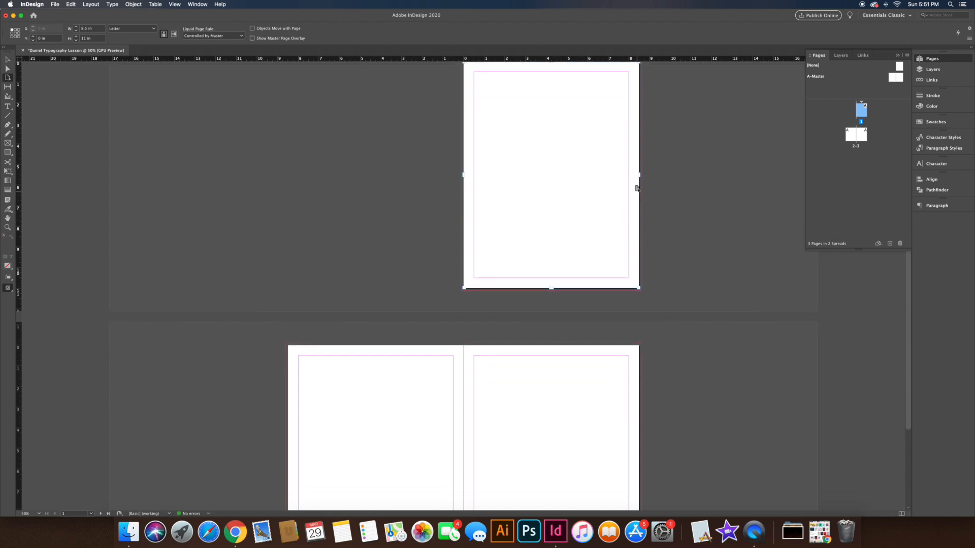
pyautogui.moveTo(640, 175); pyautogui.dragTo(556, 178)
pyautogui.scroll(3, 579, 179)
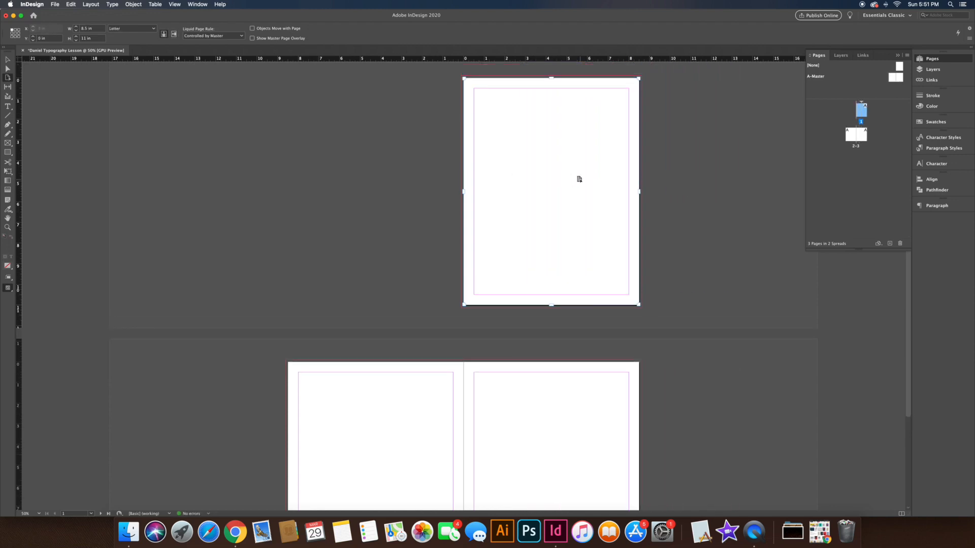
# Set page 1's Liquid Page Rule to Scale and resize the page to 11 in wide by 17 in high
pyautogui.click(203, 37)
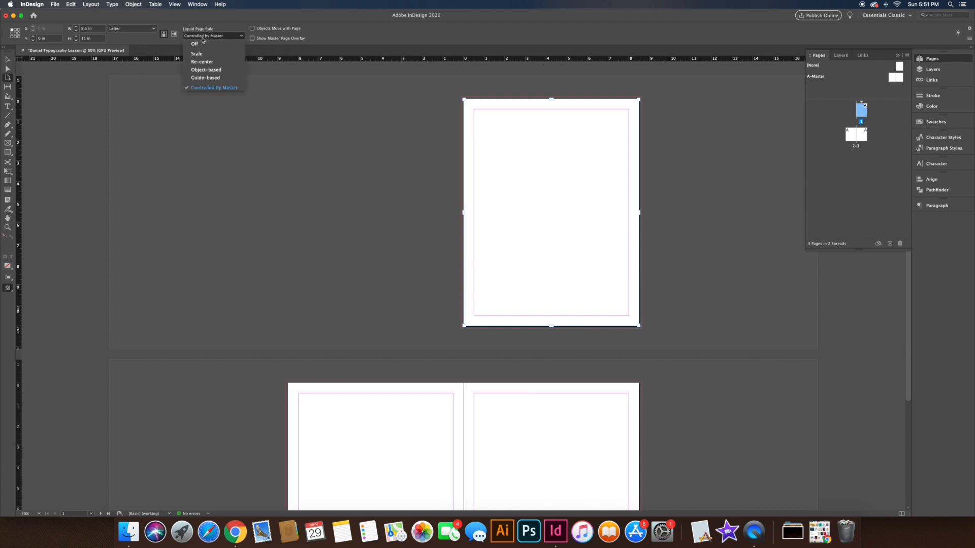
pyautogui.click(201, 54)
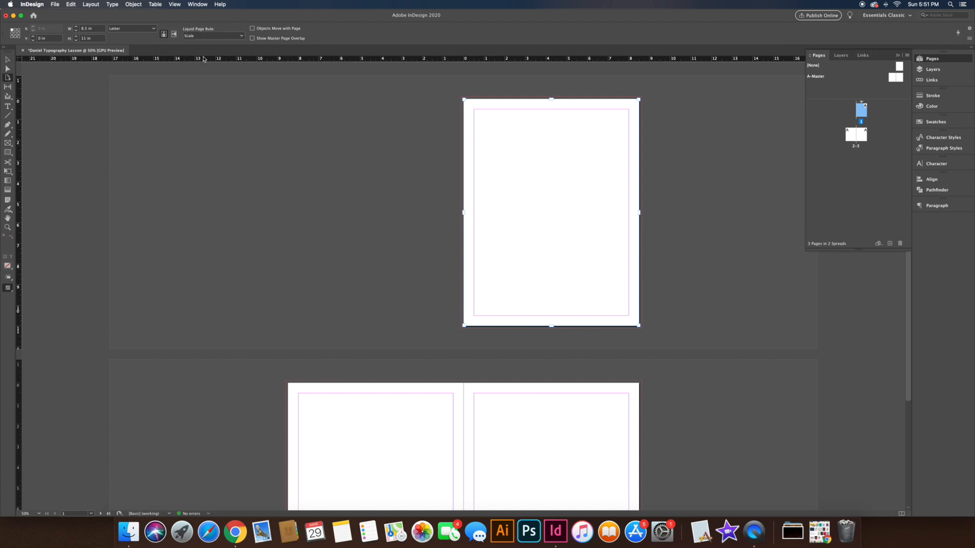
pyautogui.click(82, 28)
pyautogui.write('11')
pyautogui.press('Tab')
pyautogui.write('17')
pyautogui.press('Tab')
pyautogui.click(6, 60)
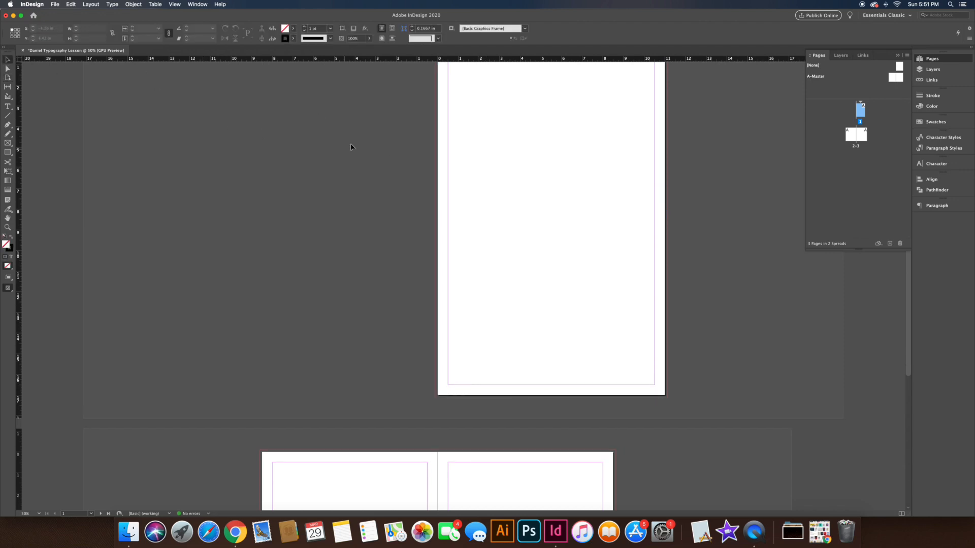
pyautogui.scroll(2, 494, 169)
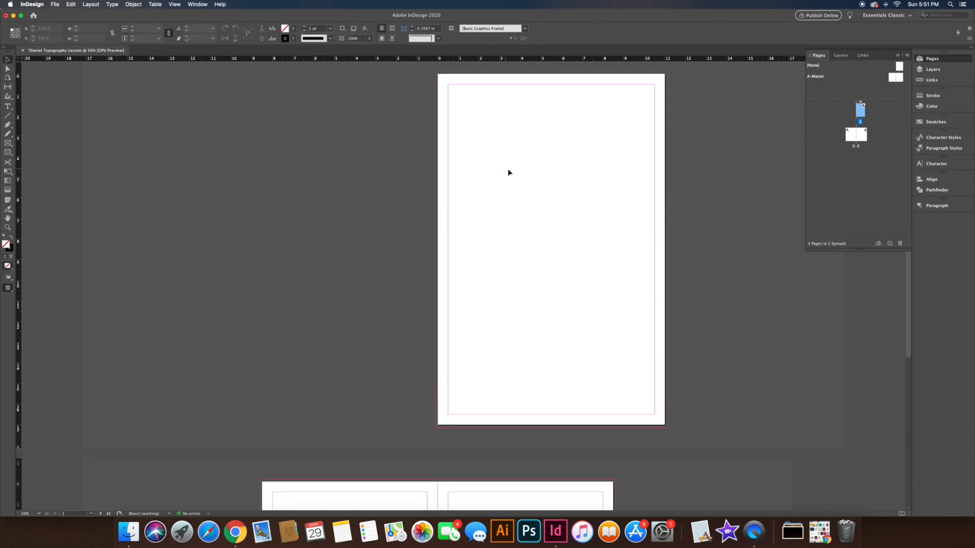
pyautogui.scroll(-5, 499, 268)
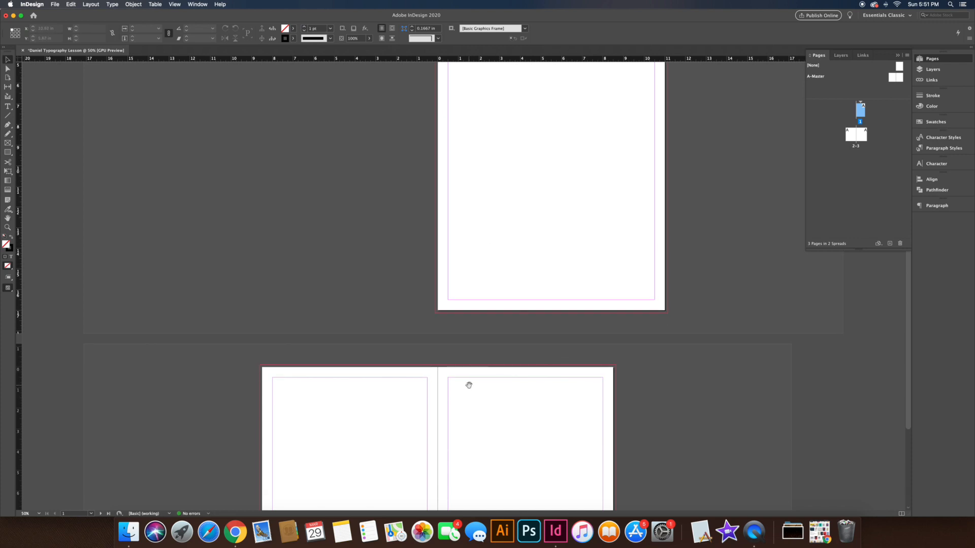
pyautogui.scroll(4, 464, 300)
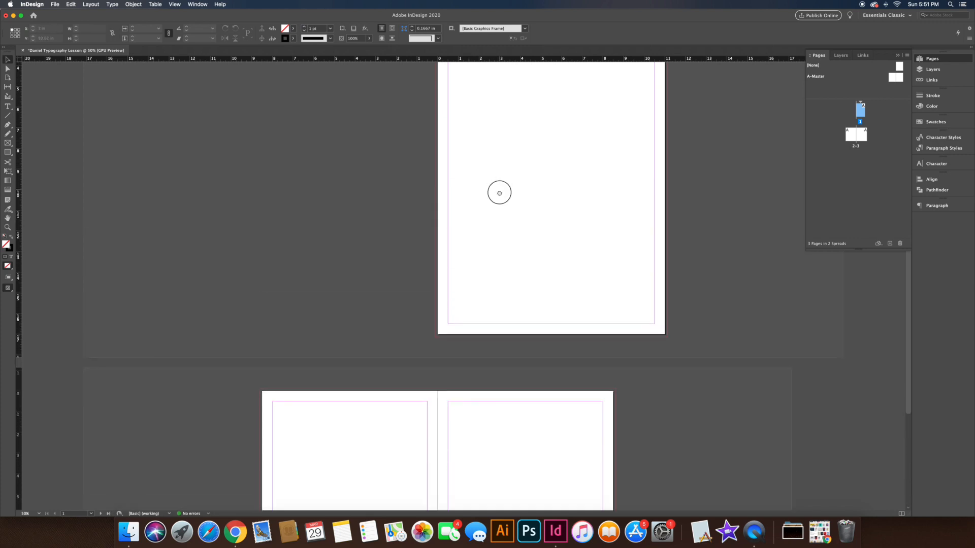
pyautogui.scroll(1, 498, 236)
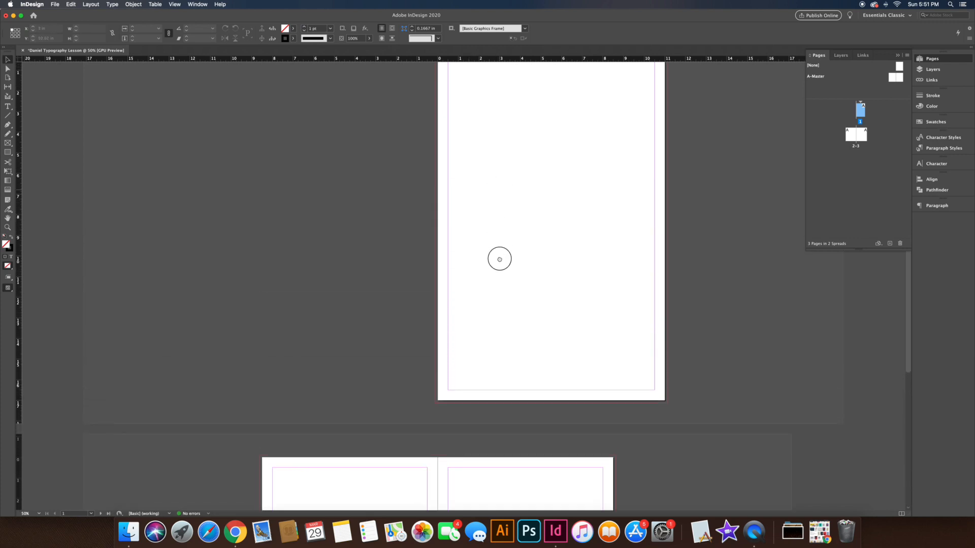
pyautogui.scroll(1, 401, 197)
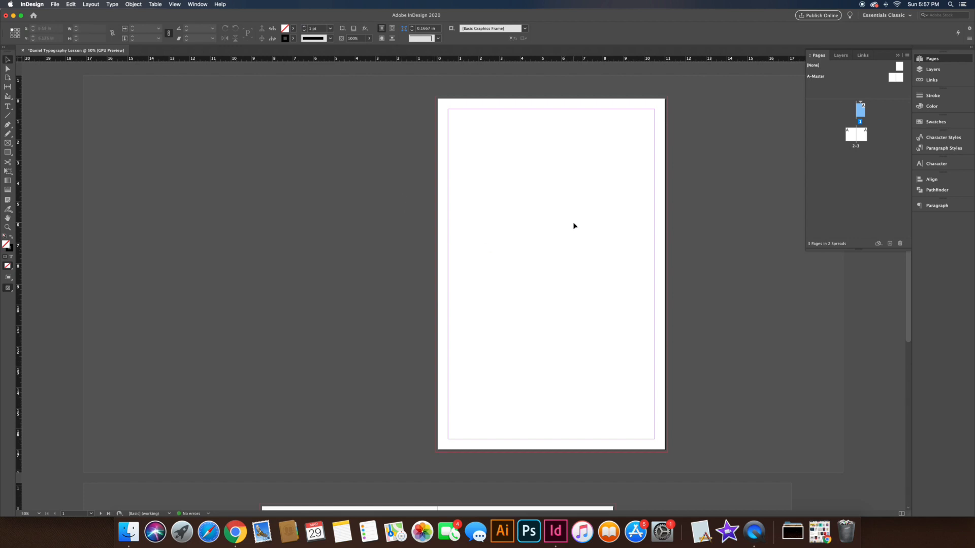
# Duplicate A-Master as a second master spread and apply the copy to pages 2 and 3
pyautogui.click(816, 80)
pyautogui.moveTo(813, 80); pyautogui.dragTo(891, 244)
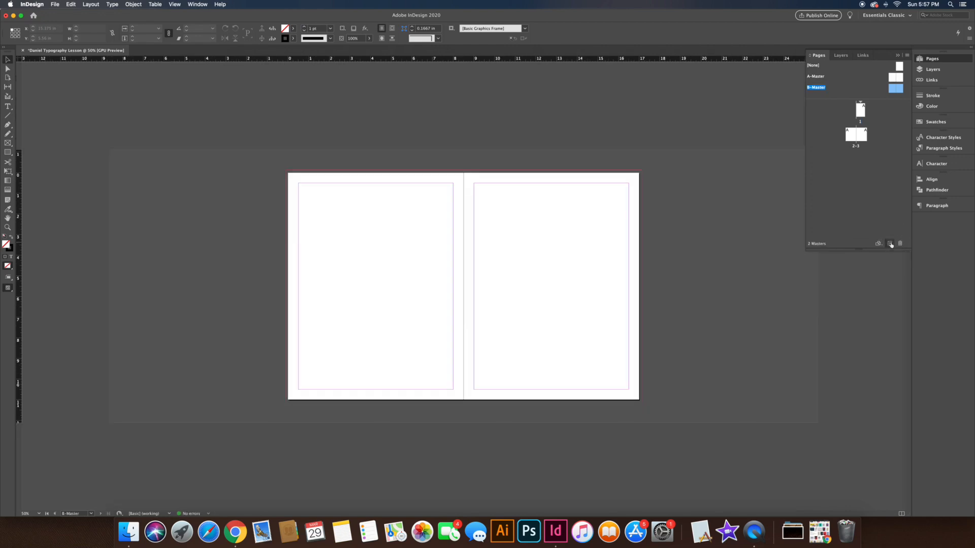
pyautogui.moveTo(893, 88); pyautogui.dragTo(849, 138)
pyautogui.moveTo(896, 88); pyautogui.dragTo(864, 137)
# Divide the left page of the B-Master spread into 10 columns through its margin and column settings, with the preview on
pyautogui.doubleClick(899, 89)
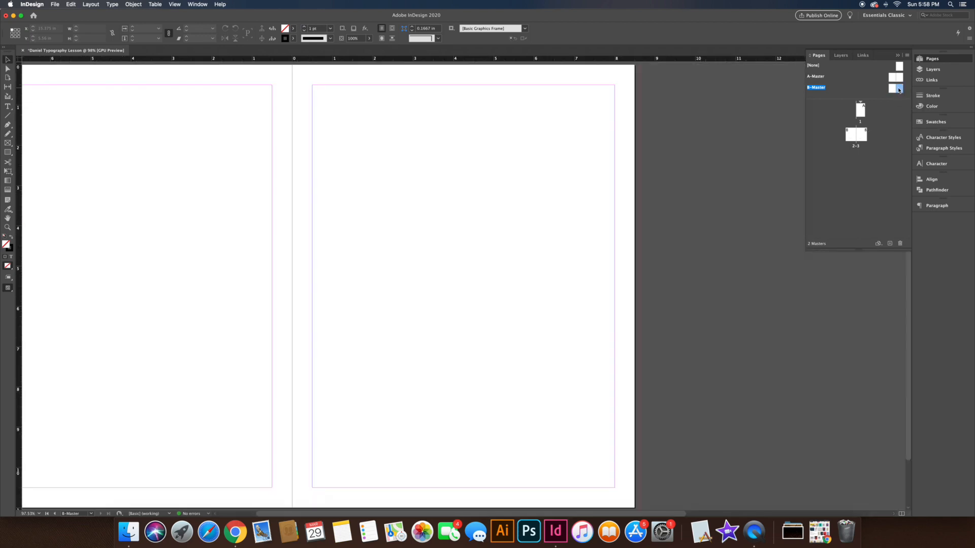
pyautogui.press('super+minus')
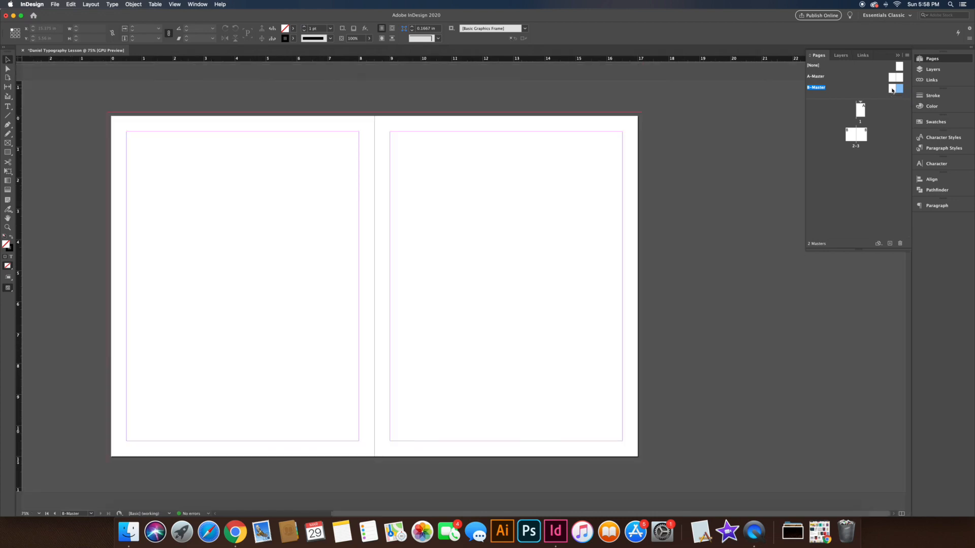
pyautogui.moveTo(424, 117); pyautogui.dragTo(477, 131)
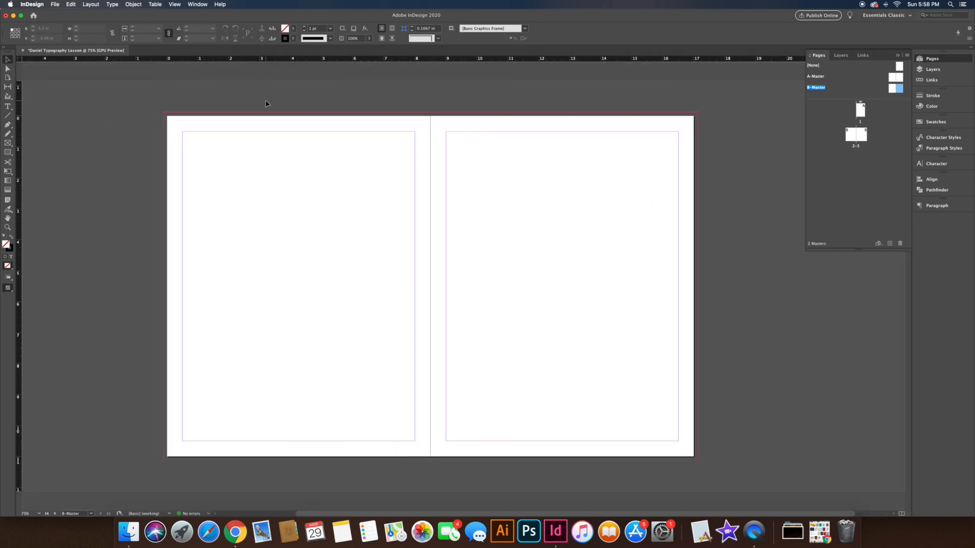
pyautogui.click(892, 89)
pyautogui.click(86, 4)
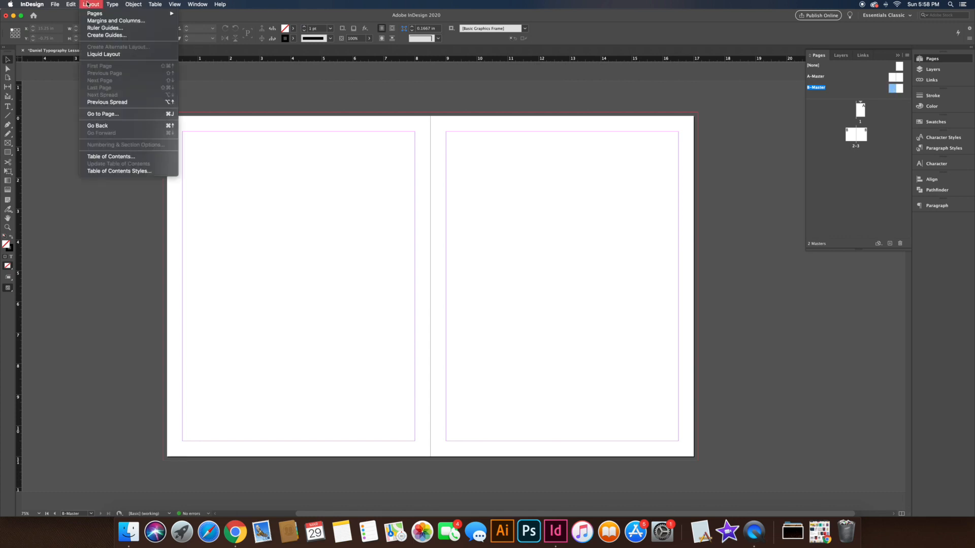
pyautogui.click(118, 21)
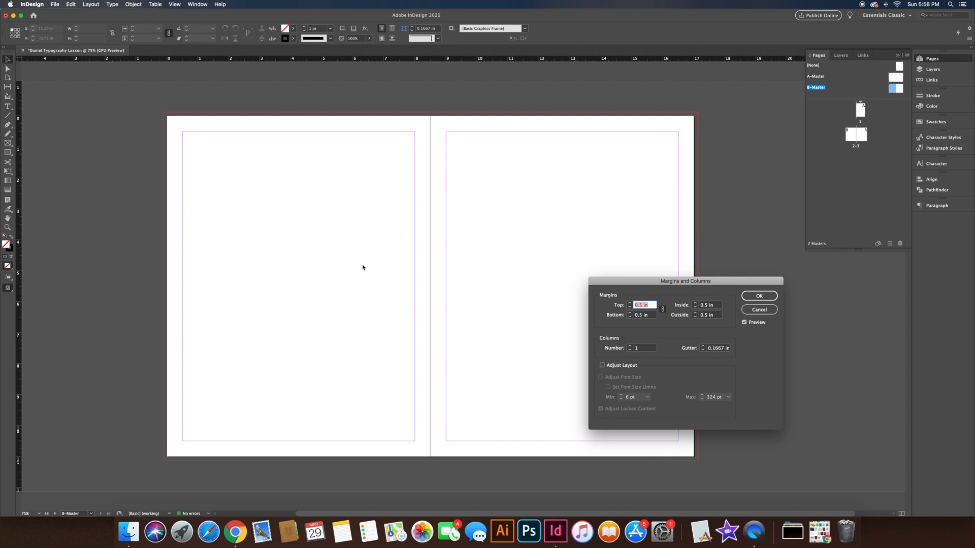
pyautogui.click(744, 323)
pyautogui.click(629, 347)
pyautogui.click(630, 346)
pyautogui.click(629, 347)
pyautogui.click(629, 346)
pyautogui.click(629, 347)
pyautogui.click(629, 346)
pyautogui.click(629, 347)
pyautogui.click(629, 347)
pyautogui.click(629, 347)
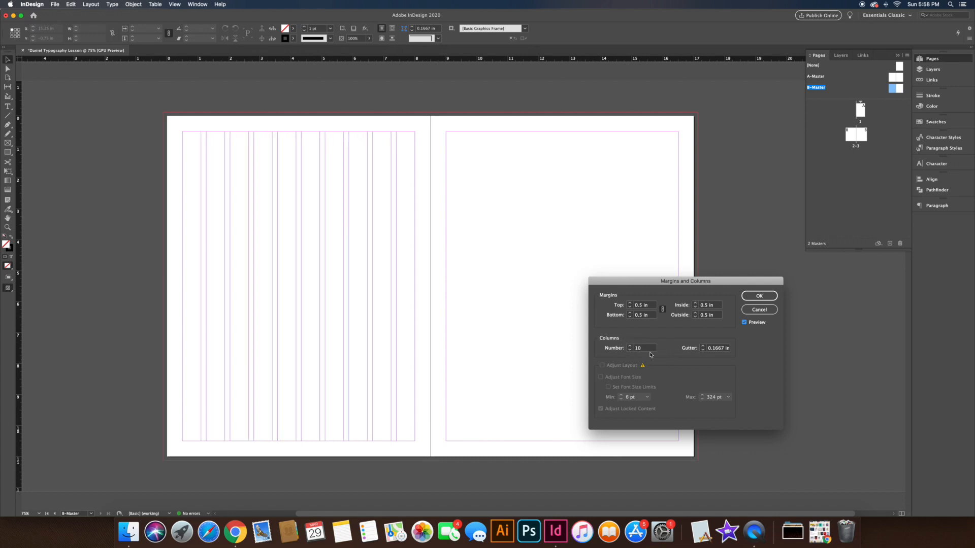
pyautogui.click(761, 297)
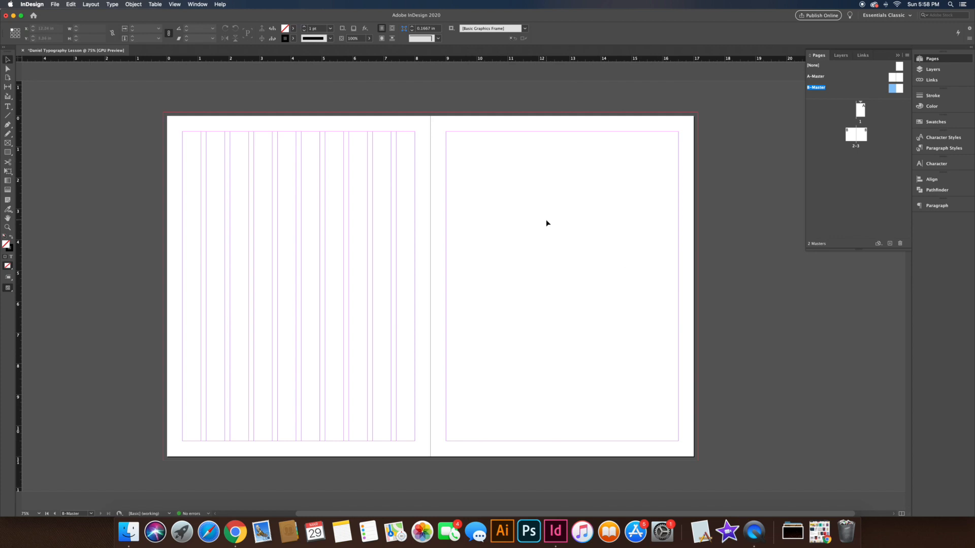
# Create ruler guides for 10 columns on the B-Master spread, fitted to the margins
pyautogui.click(95, 4)
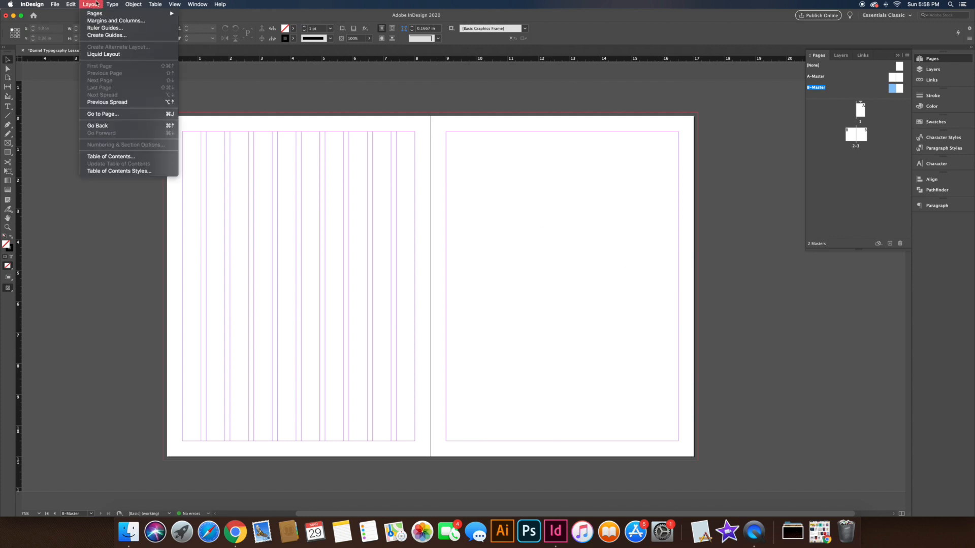
pyautogui.click(99, 35)
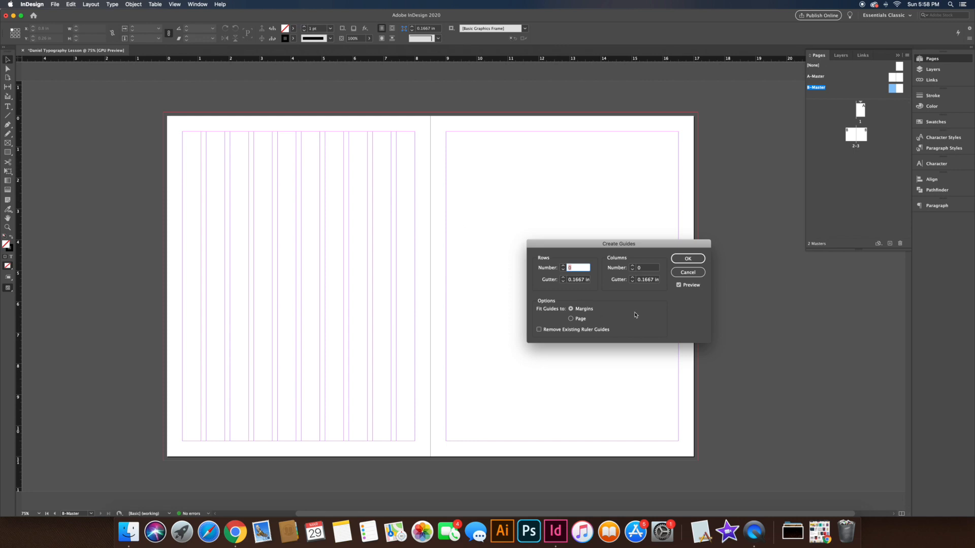
pyautogui.moveTo(684, 242); pyautogui.dragTo(791, 328)
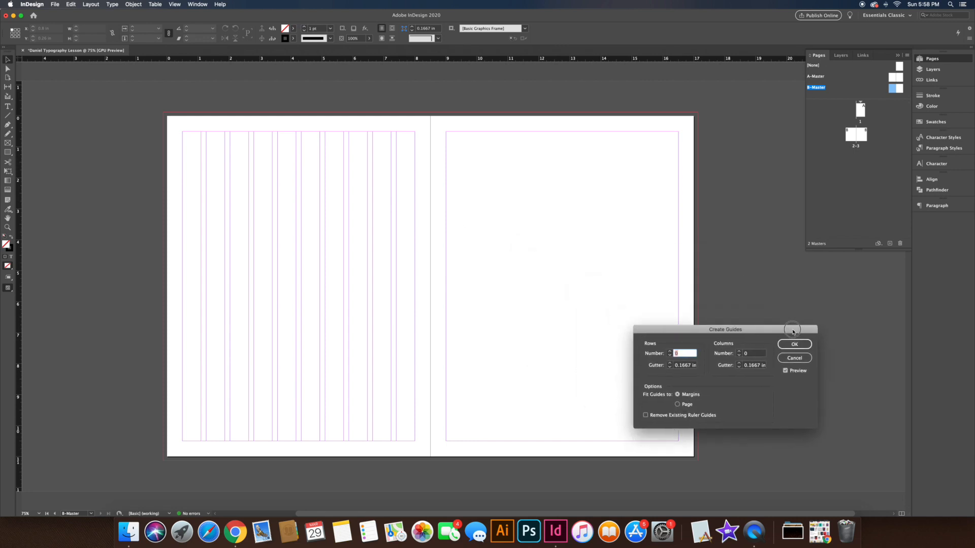
pyautogui.click(740, 352)
pyautogui.click(741, 352)
pyautogui.click(740, 352)
pyautogui.click(740, 352)
pyautogui.click(740, 352)
pyautogui.click(740, 352)
pyautogui.click(741, 352)
pyautogui.click(741, 352)
pyautogui.click(740, 352)
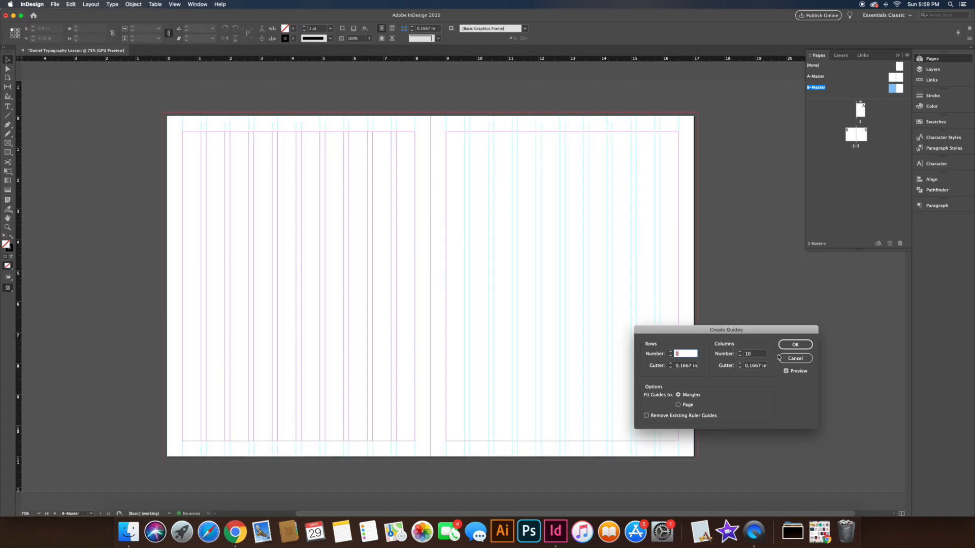
pyautogui.click(795, 345)
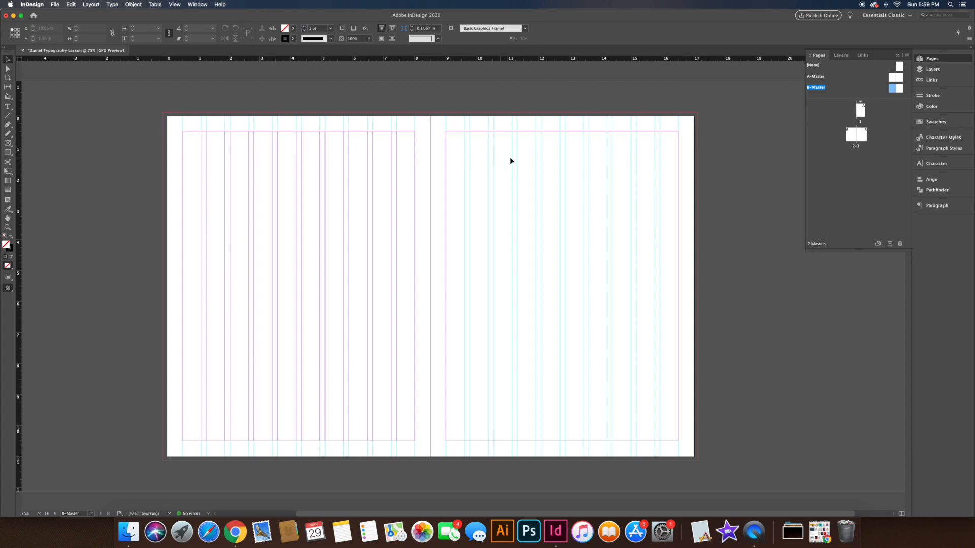
# Hide Layer 1 to compare its ruler guides with the left page's column divisions
pyautogui.click(928, 68)
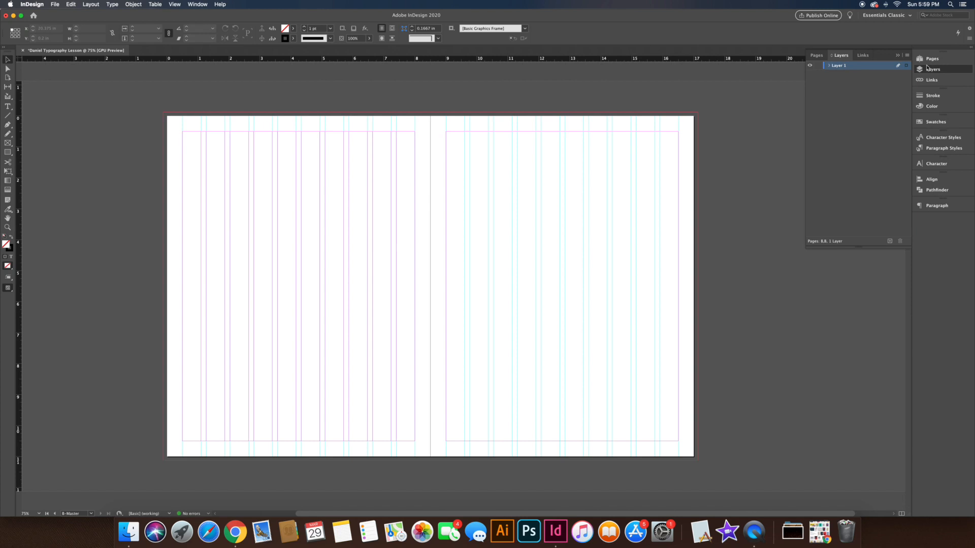
pyautogui.click(810, 66)
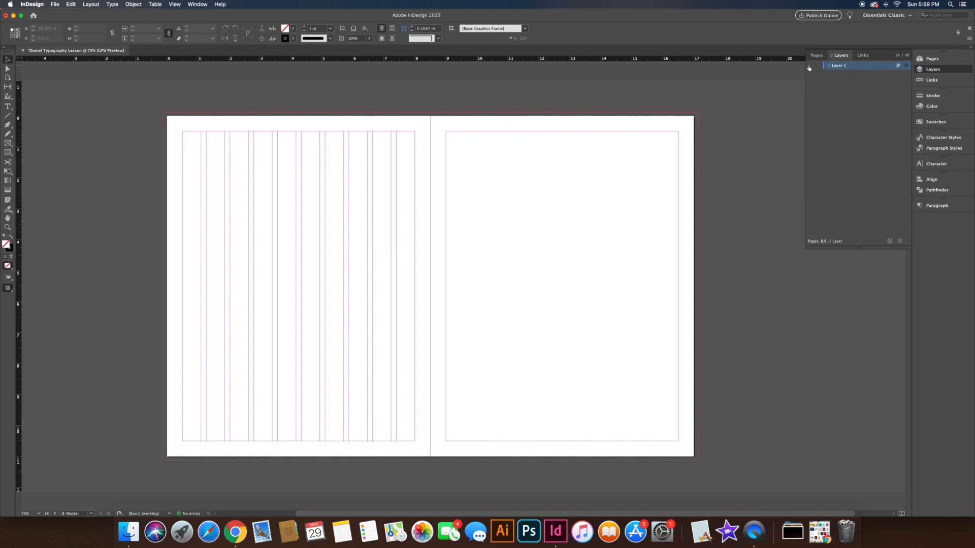
# Make Layer 1 visible again so its ruler guides display on the B-Master spread
pyautogui.click(810, 66)
pyautogui.click(809, 66)
pyautogui.click(809, 66)
# Try moving a ruler guide on the right master page and a guide within the left page's columns
pyautogui.moveTo(463, 177); pyautogui.dragTo(452, 174)
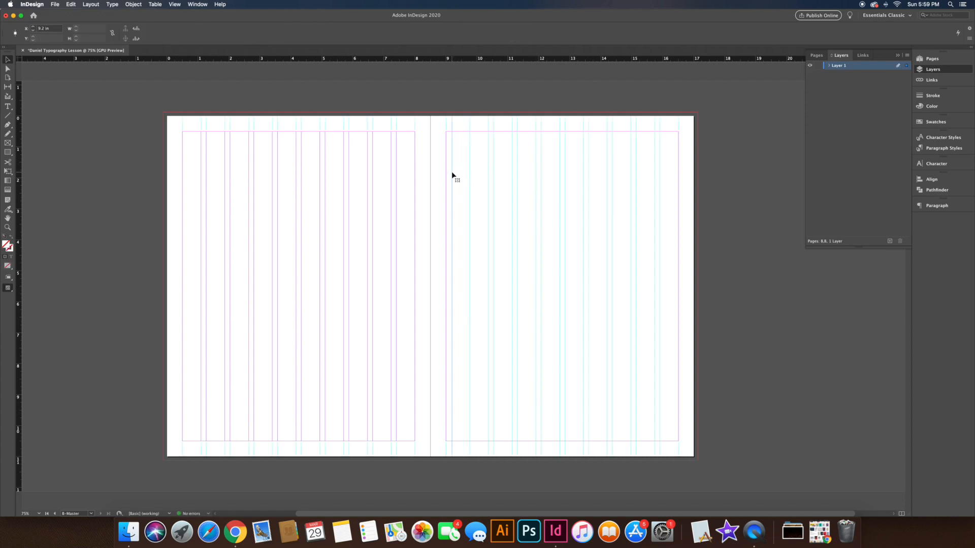
pyautogui.moveTo(391, 175); pyautogui.dragTo(387, 173)
pyautogui.click(388, 171)
pyautogui.click(392, 173)
# Lock Layer 1 and rename it "Lines", and add a new layer named "Text" above it
pyautogui.click(818, 66)
pyautogui.click(890, 242)
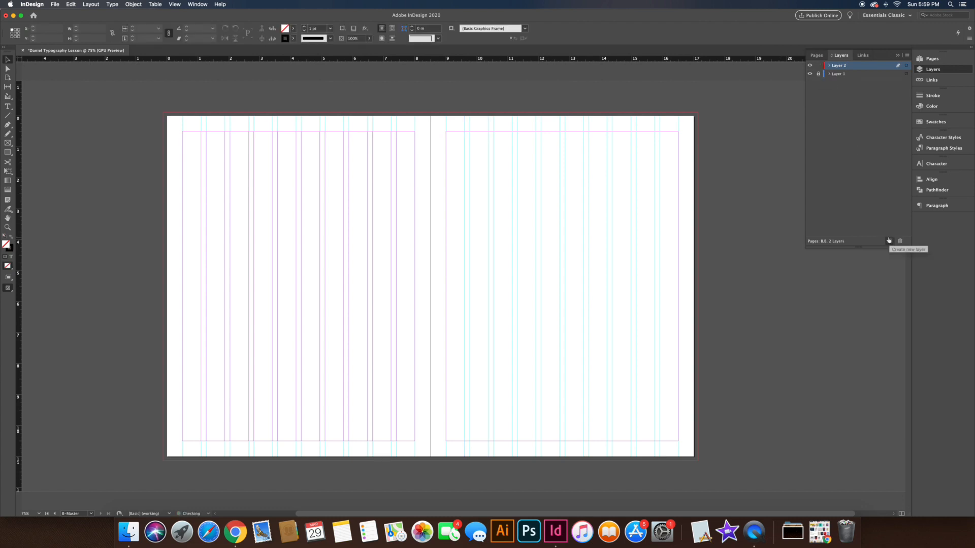
pyautogui.doubleClick(839, 74)
pyautogui.write('Lines')
pyautogui.press('Return')
pyautogui.doubleClick(841, 66)
pyautogui.write('Text')
pyautogui.press('Return')
pyautogui.click(809, 75)
pyautogui.click(810, 75)
# Display the baseline grid across the document
pyautogui.click(932, 60)
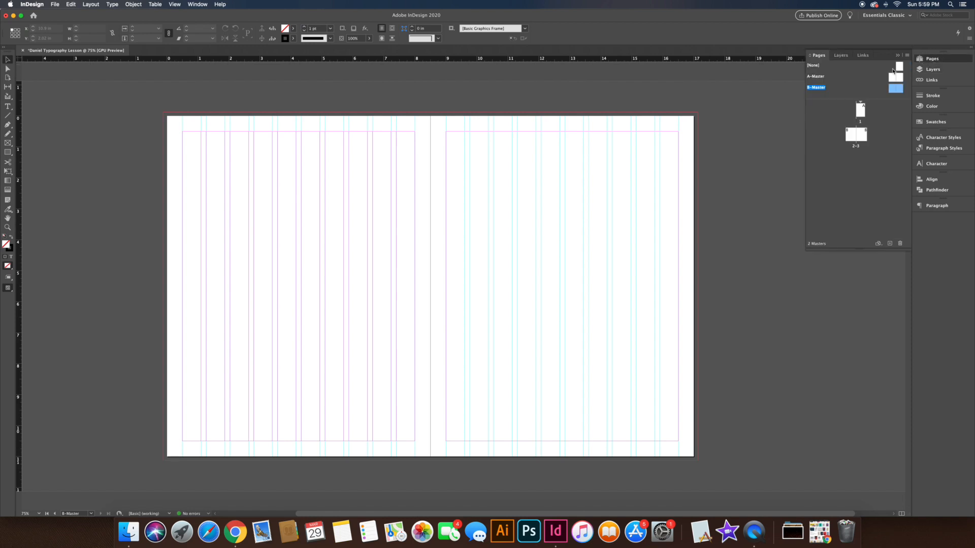
pyautogui.click(173, 5)
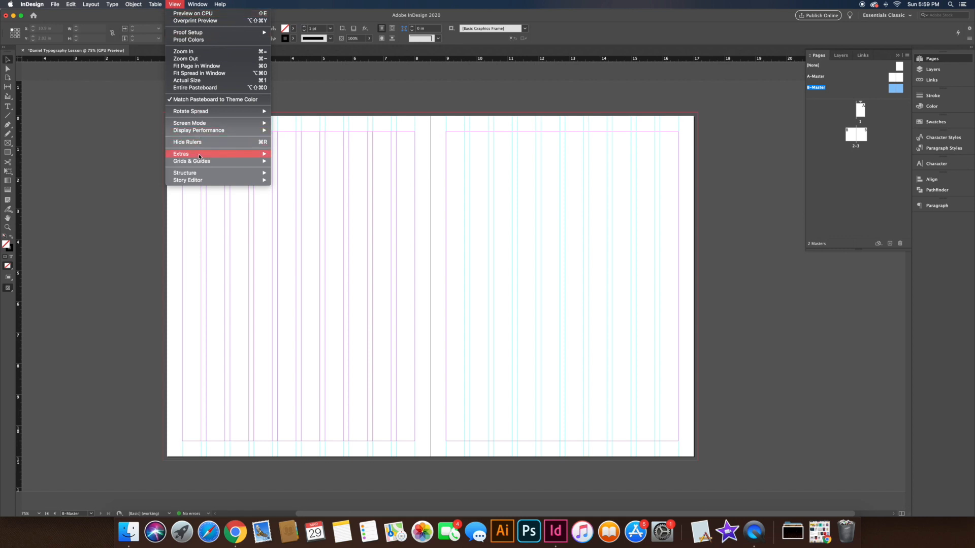
pyautogui.moveTo(198, 162)
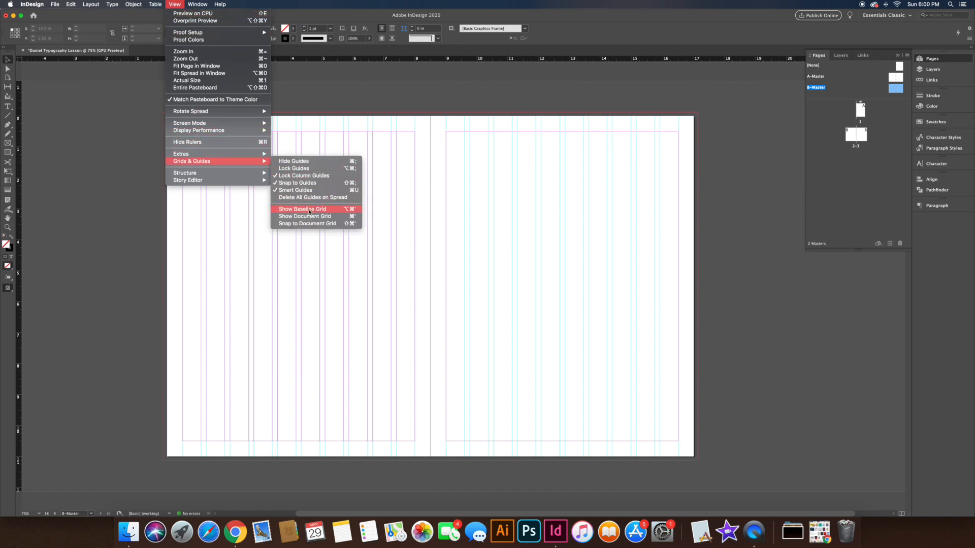
pyautogui.click(325, 211)
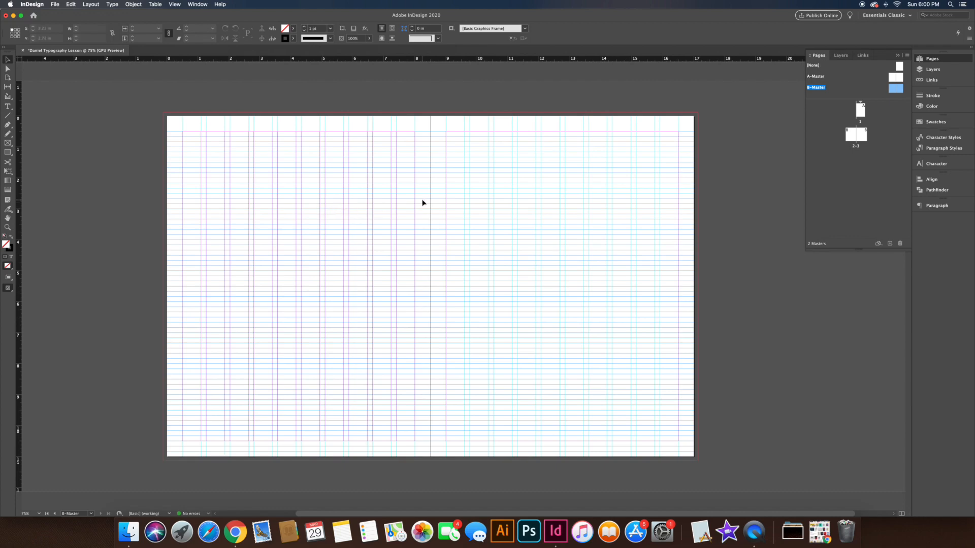
# Draw a text frame about 2.9 in wide and 8 in high on page 3 and fill it with placeholder text
pyautogui.doubleClick(862, 112)
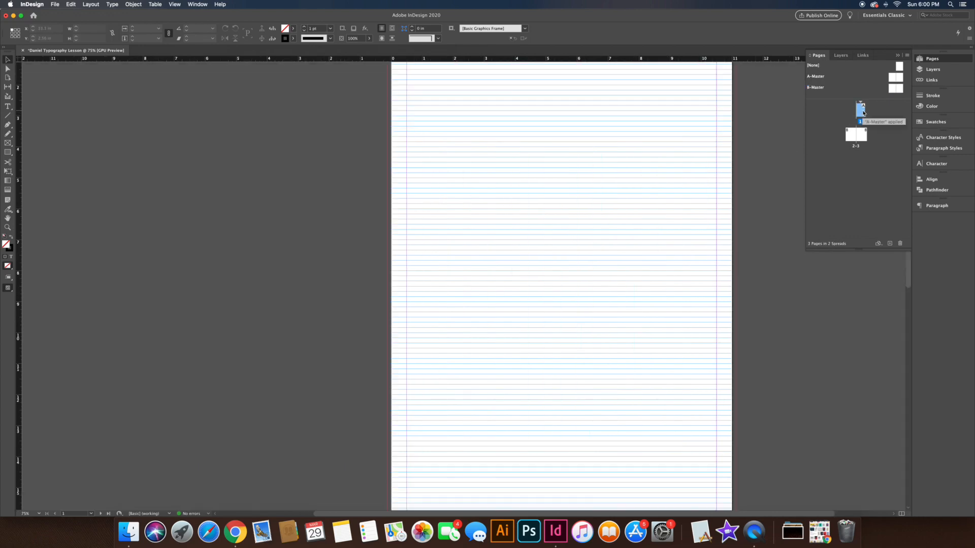
pyautogui.scroll(3, 643, 107)
pyautogui.scroll(-5, 643, 106)
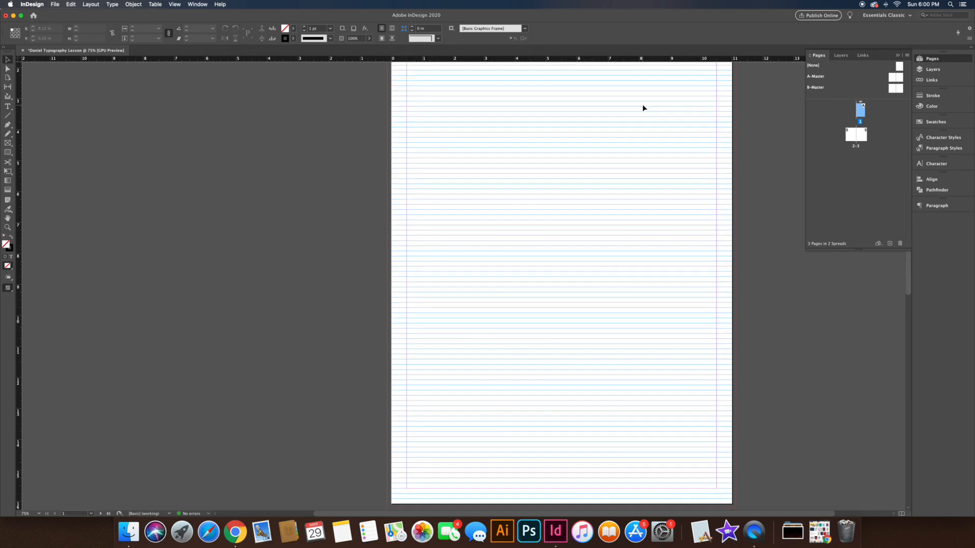
pyautogui.scroll(-10, 589, 163)
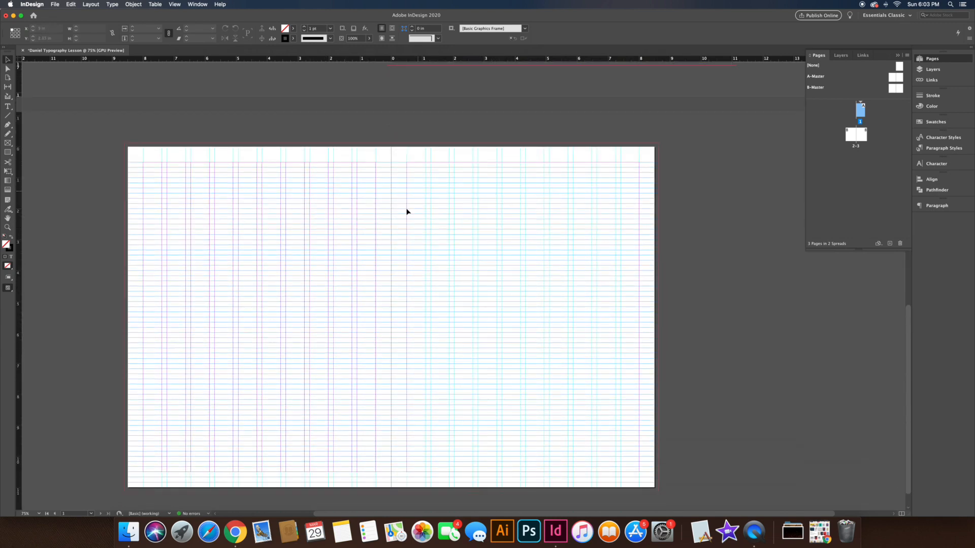
pyautogui.click(861, 131)
pyautogui.click(7, 106)
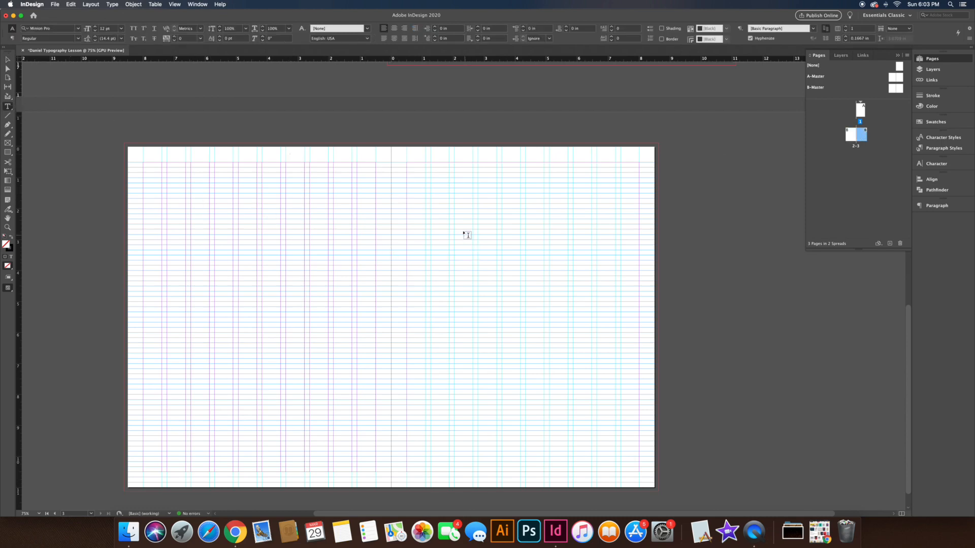
pyautogui.moveTo(432, 195); pyautogui.dragTo(519, 438)
pyautogui.click(111, 5)
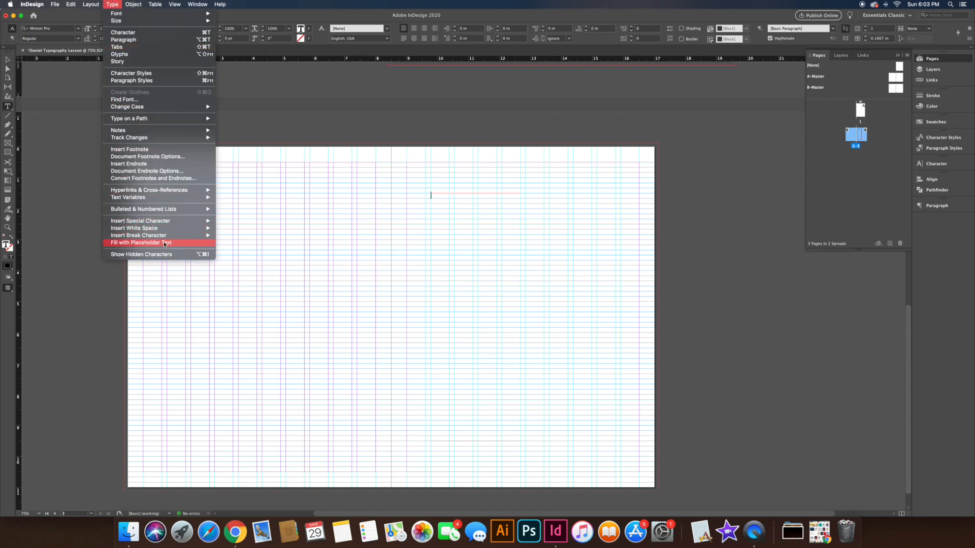
pyautogui.click(131, 243)
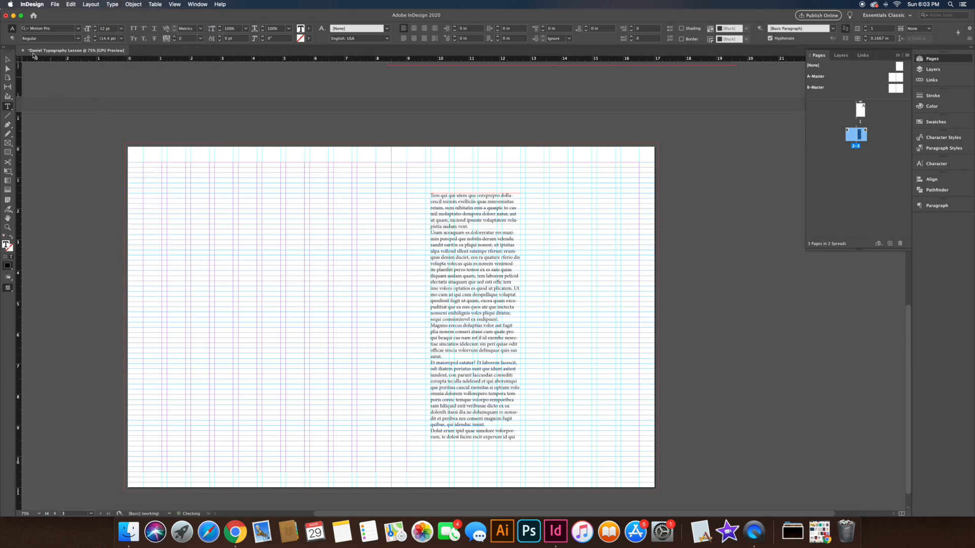
# Align the placeholder text on page 3 to the baseline grid and turn off its hyphenation
pyautogui.click(7, 60)
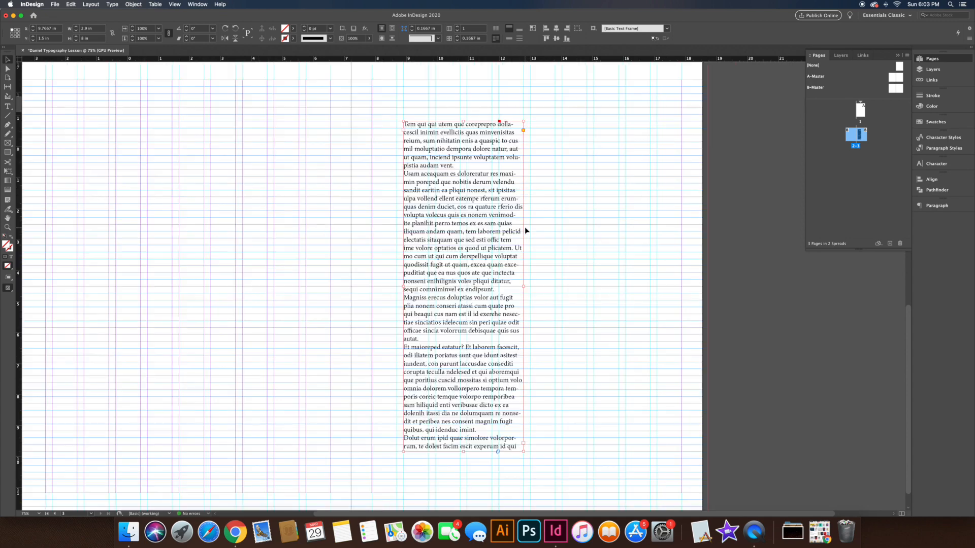
pyautogui.press('super+1')
pyautogui.click(575, 186)
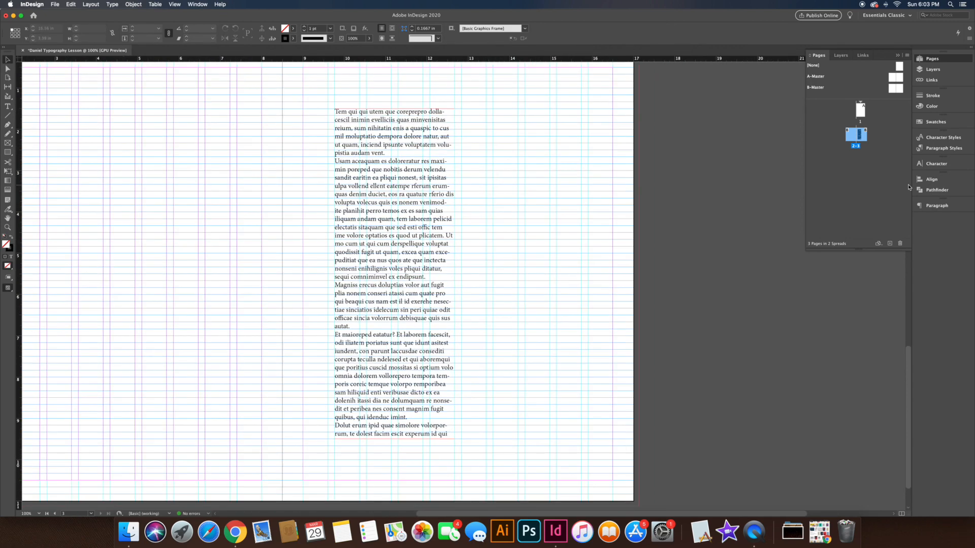
pyautogui.click(939, 164)
pyautogui.click(450, 171)
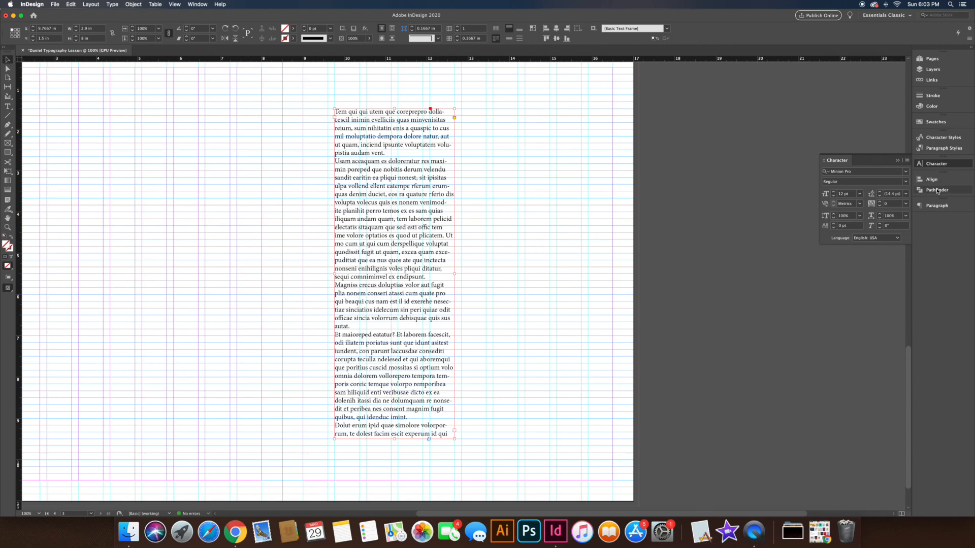
pyautogui.click(938, 206)
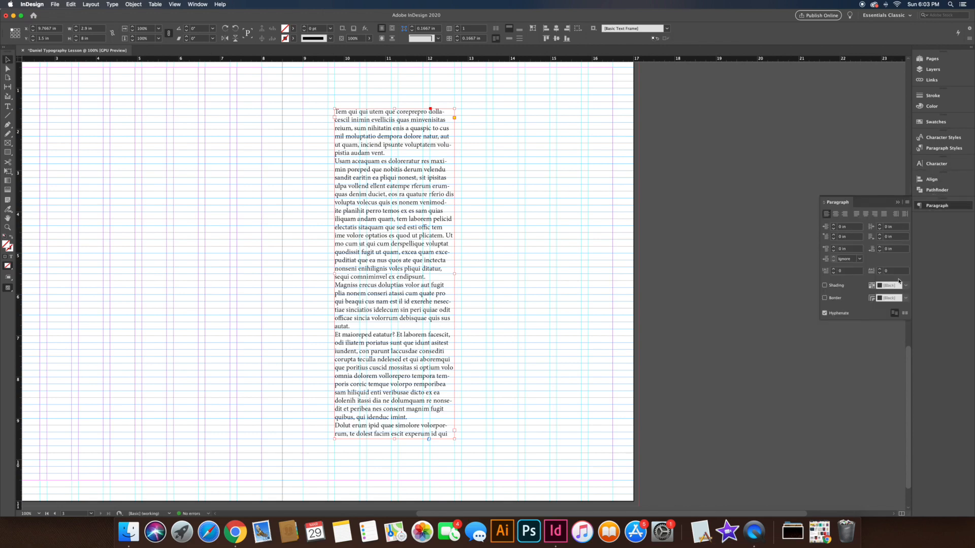
pyautogui.click(904, 313)
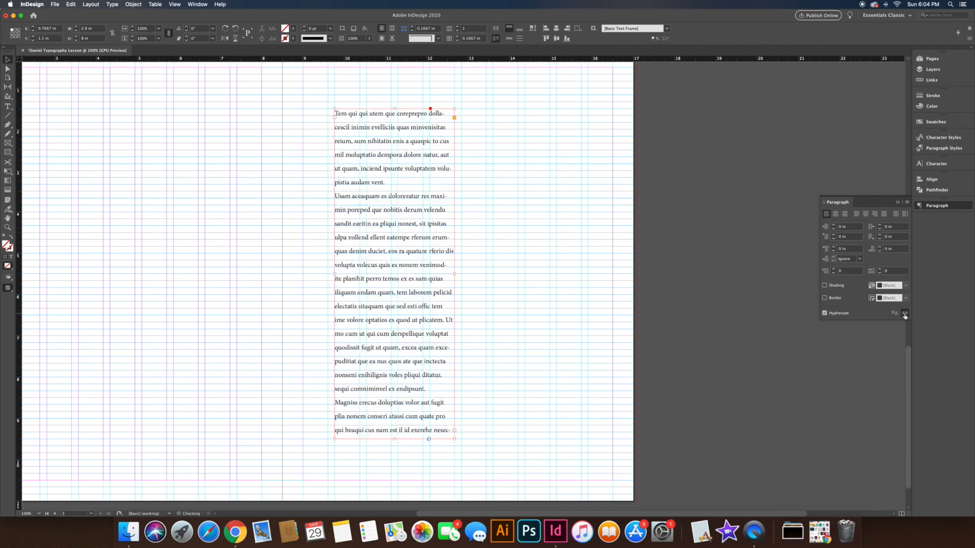
pyautogui.click(824, 313)
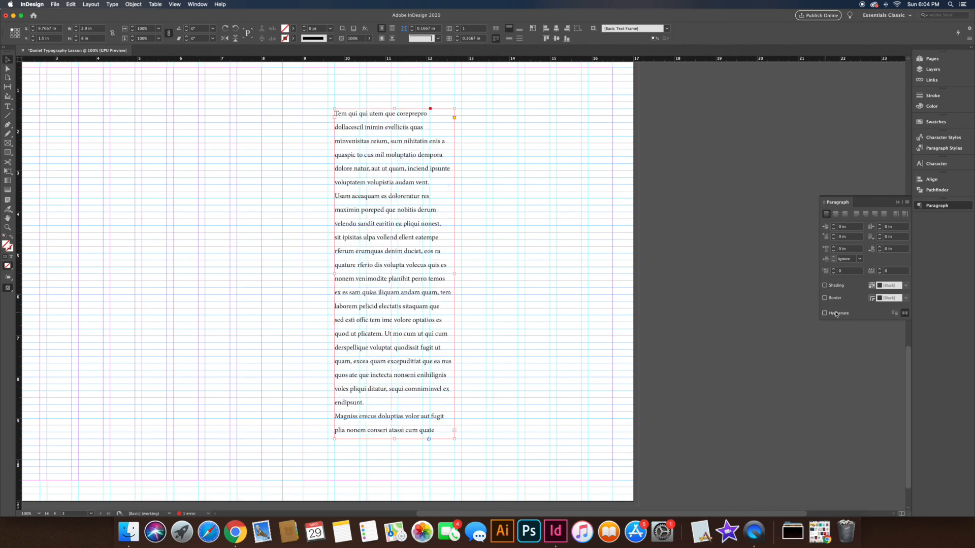
# Set the placeholder text's leading to 12 pt and its tracking to 100
pyautogui.click(936, 163)
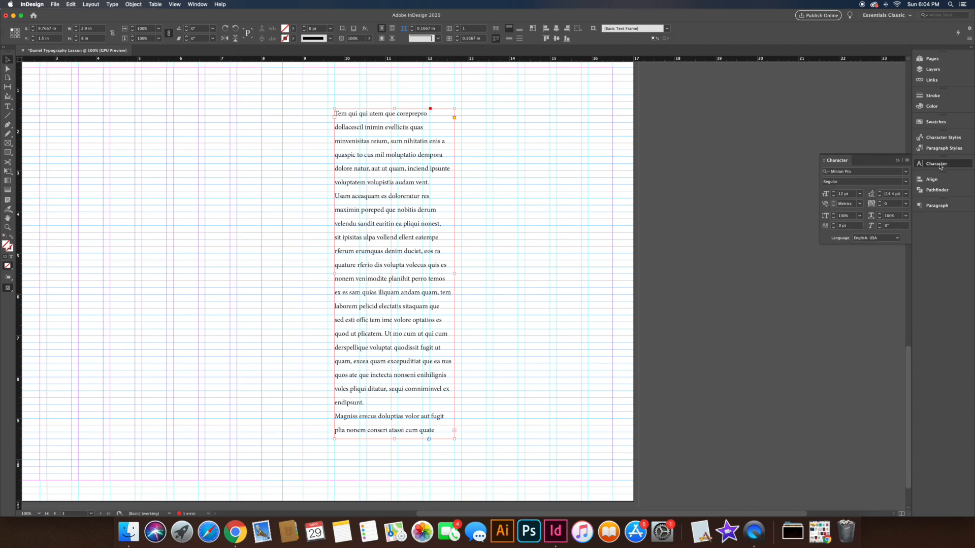
pyautogui.click(880, 197)
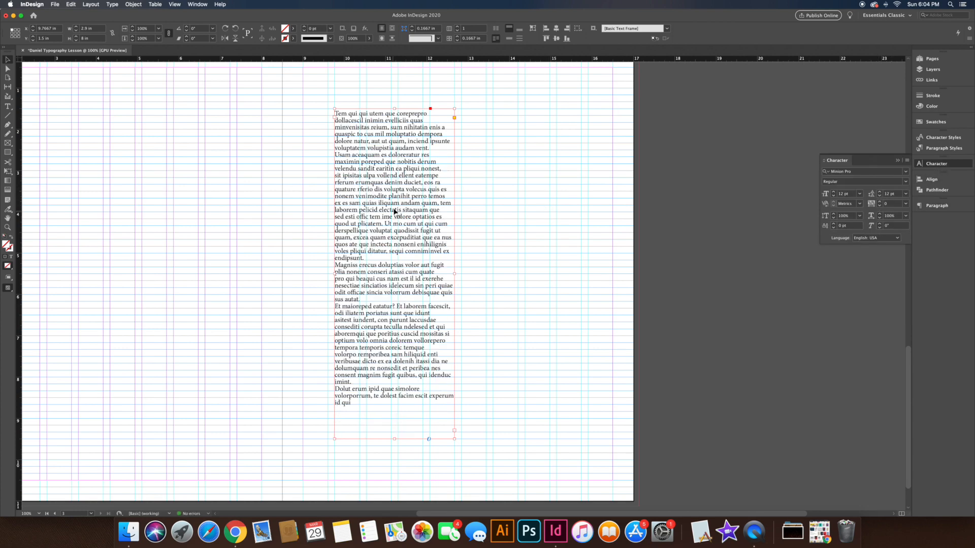
pyautogui.click(906, 205)
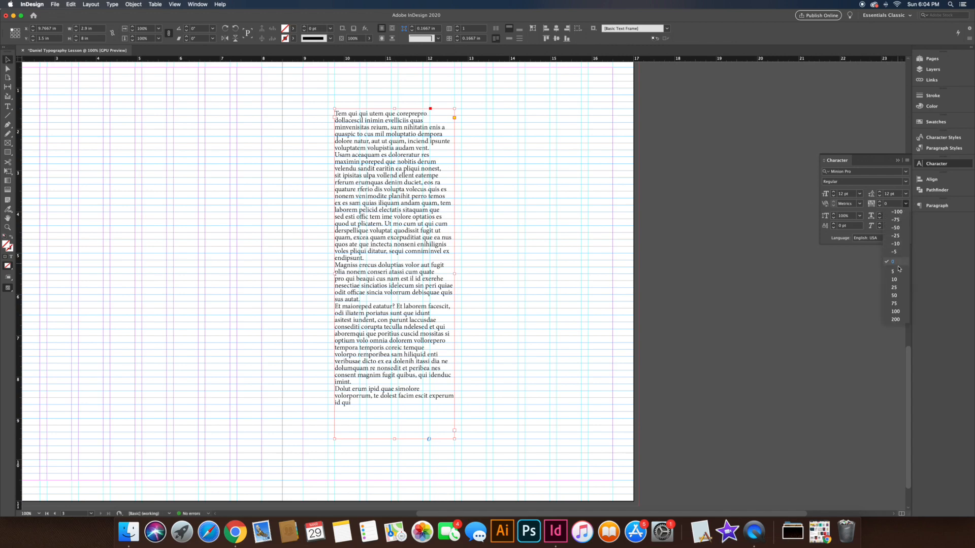
pyautogui.click(897, 296)
pyautogui.click(907, 204)
pyautogui.click(901, 311)
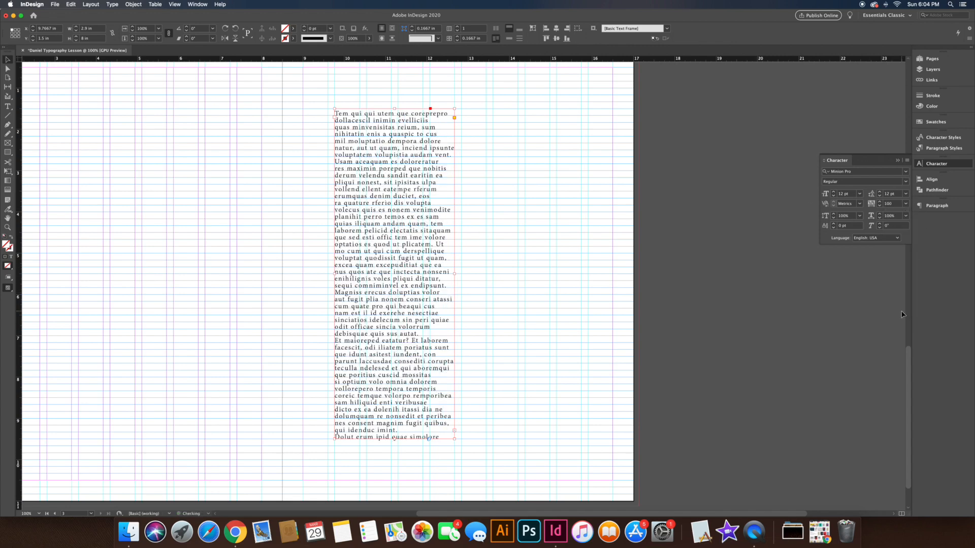
# Set the placeholder text's size to 10 pt and compare the page with grids and guides hidden and shown
pyautogui.click(833, 196)
pyautogui.click(833, 196)
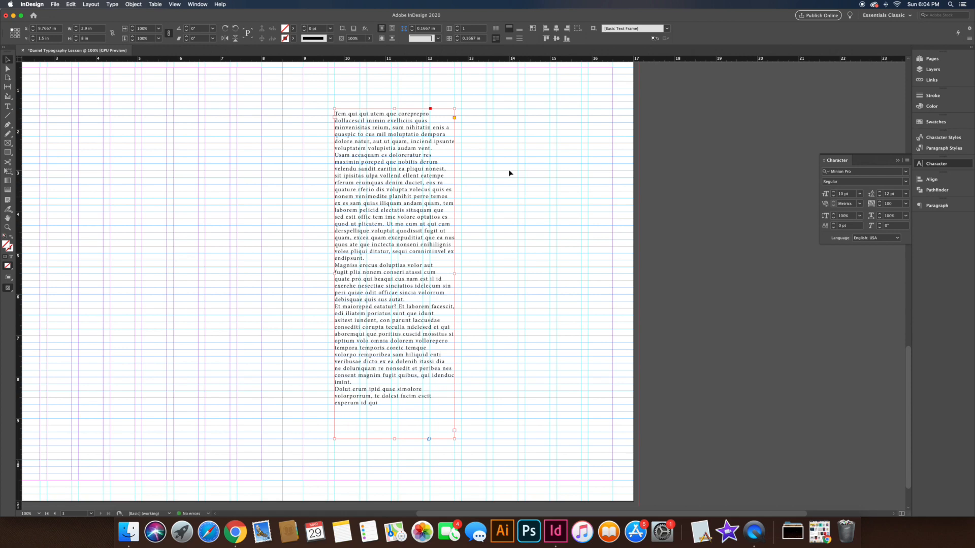
pyautogui.click(500, 173)
pyautogui.press('w')
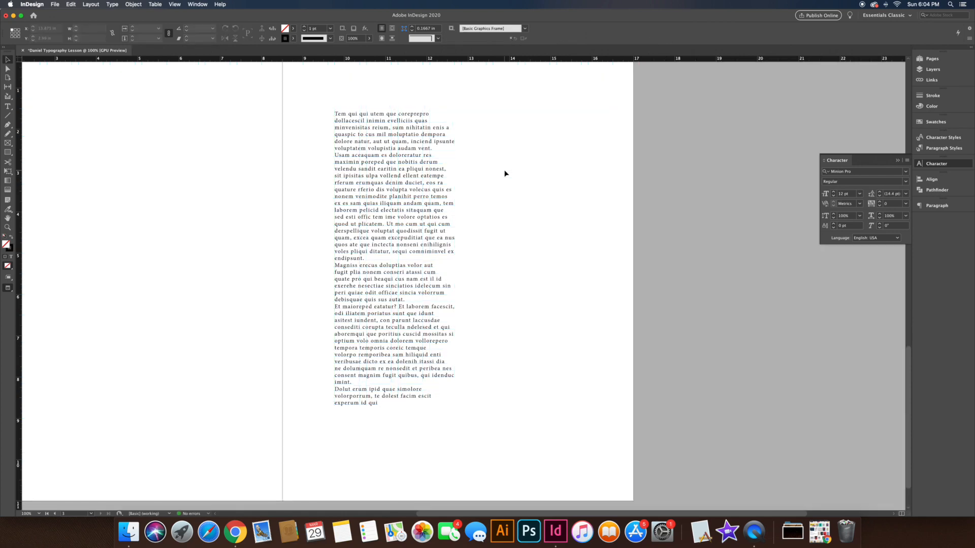
pyautogui.press('w')
pyautogui.press('w')
pyautogui.press('w')
# Set the placeholder text's size to 7 pt and check the page in preview mode
pyautogui.click(375, 180)
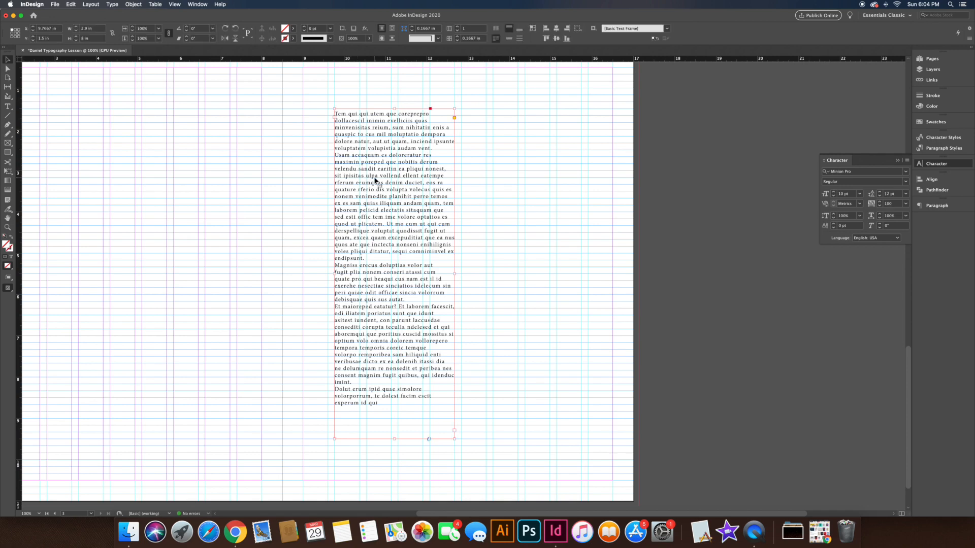
pyautogui.click(834, 197)
pyautogui.click(834, 197)
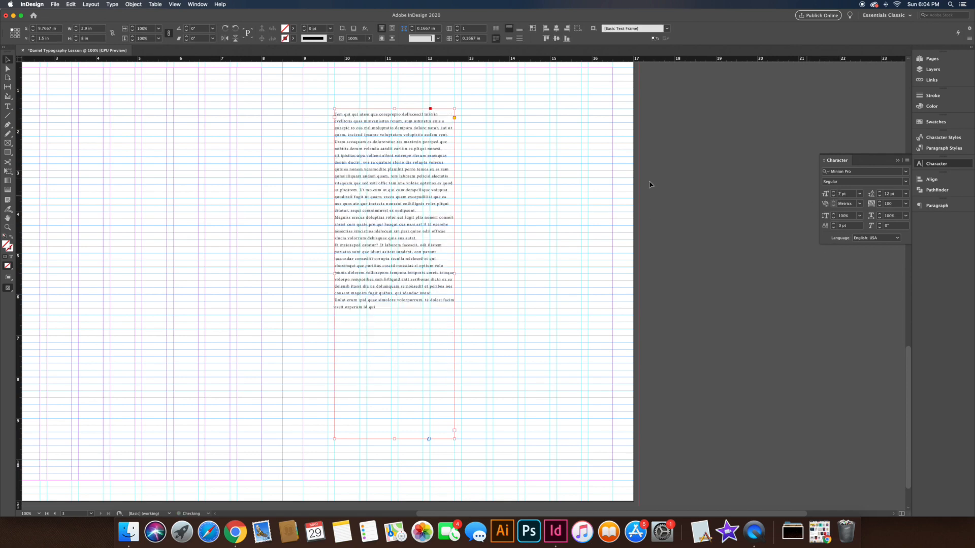
pyautogui.click(517, 179)
pyautogui.press('w')
pyautogui.press('w')
# Resize the text frame to about 5.2 in wide and 4.17 in high and divide it into 2 columns
pyautogui.click(436, 178)
pyautogui.moveTo(456, 274); pyautogui.dragTo(549, 273)
pyautogui.moveTo(442, 439); pyautogui.dragTo(457, 279)
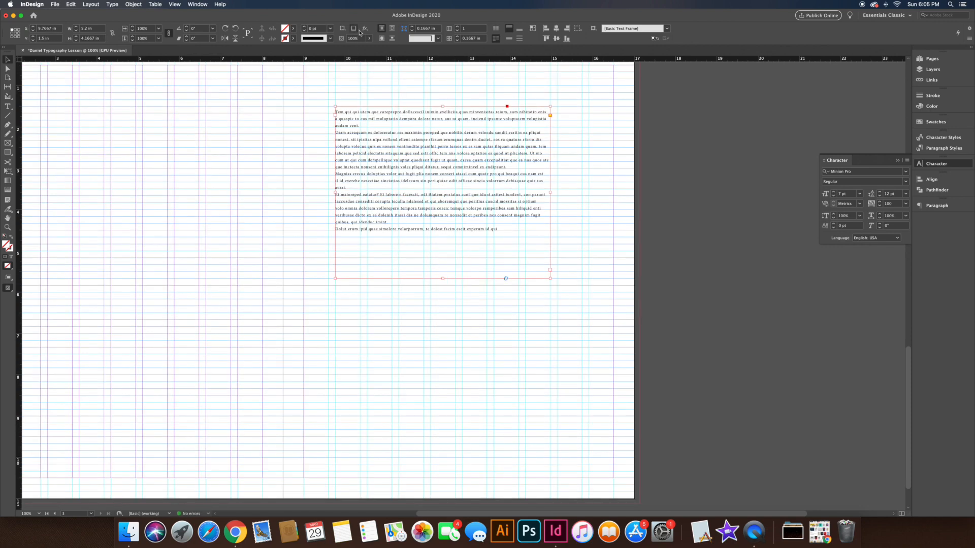
pyautogui.click(458, 28)
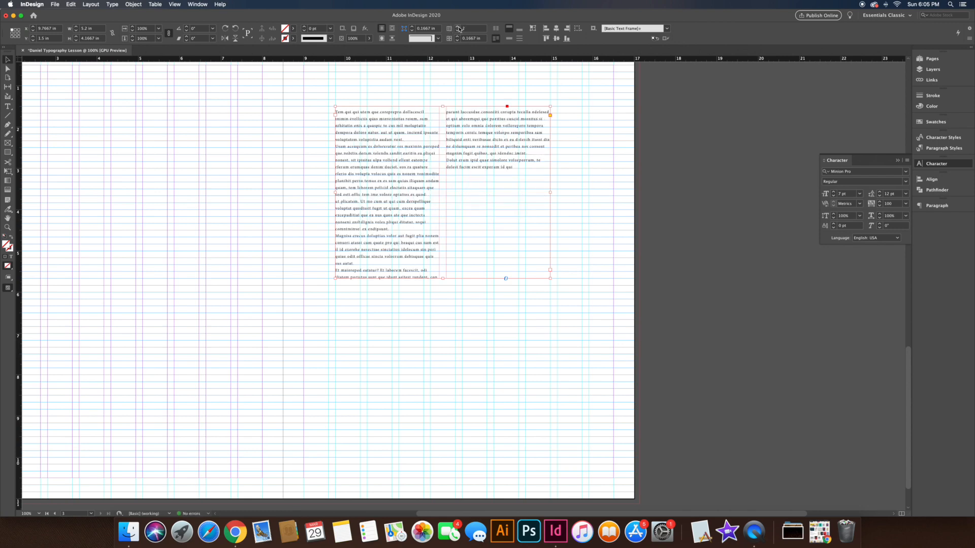
pyautogui.click(459, 28)
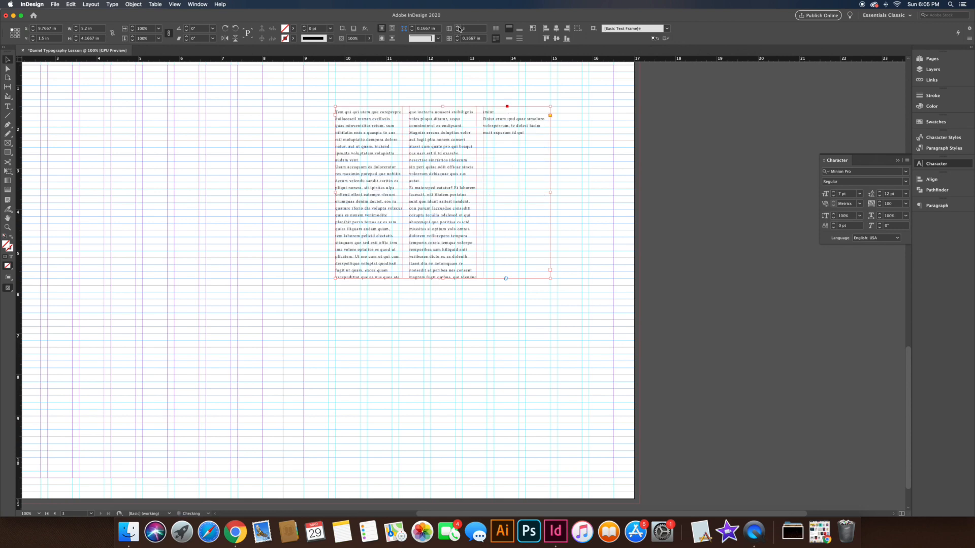
pyautogui.click(458, 31)
# Resize the two-column frame along the guides to about 4.43 in wide and 5 in high, and check it in preview mode
pyautogui.moveTo(551, 191); pyautogui.dragTo(519, 193)
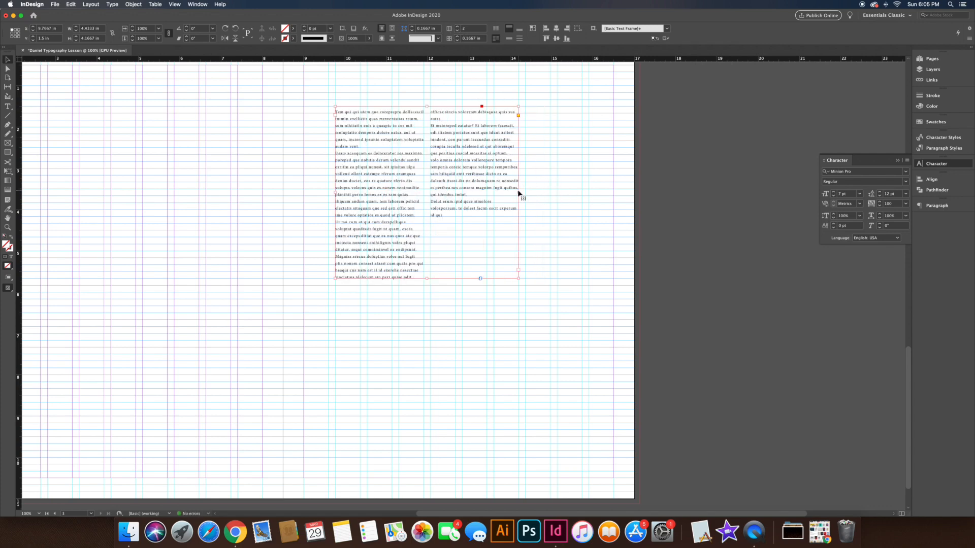
pyautogui.press('super+equal')
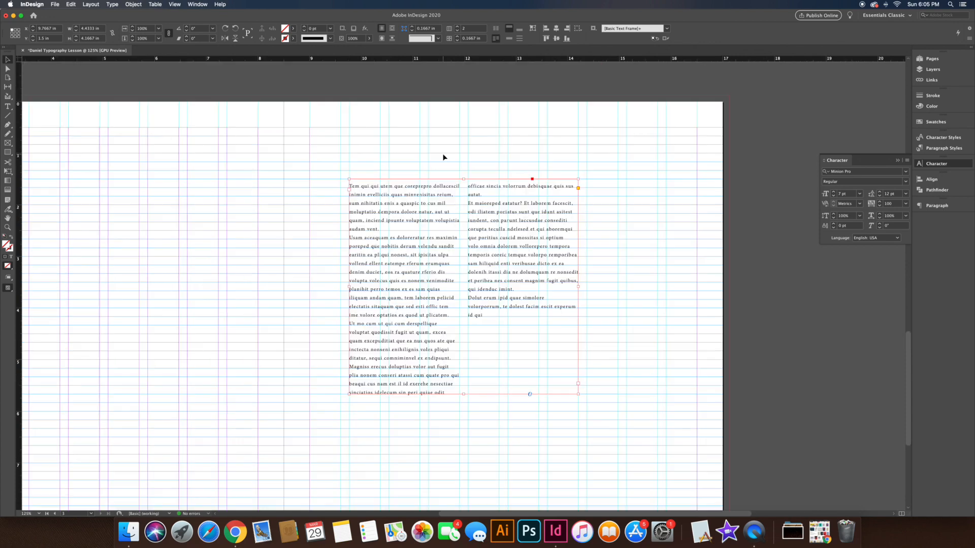
pyautogui.scroll(-3, 464, 147)
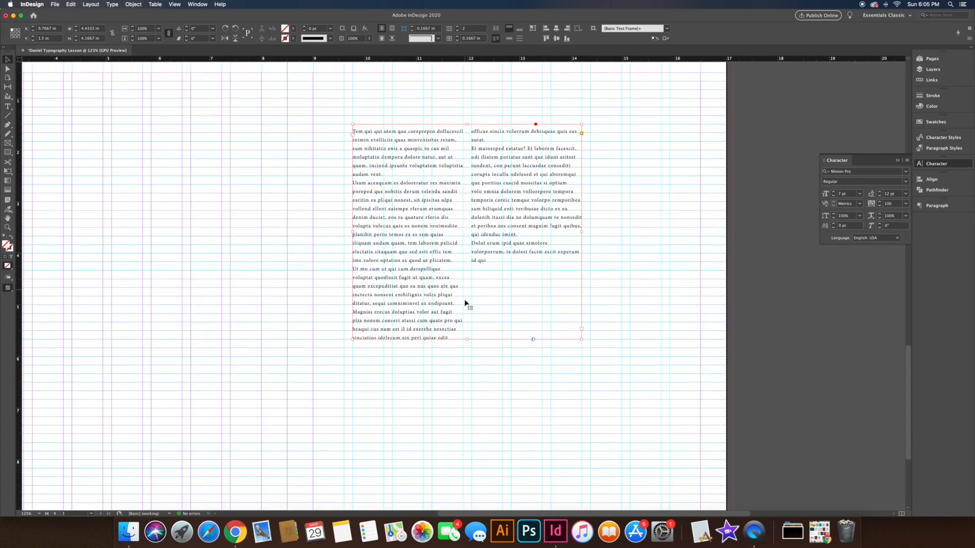
pyautogui.moveTo(468, 338); pyautogui.dragTo(469, 382)
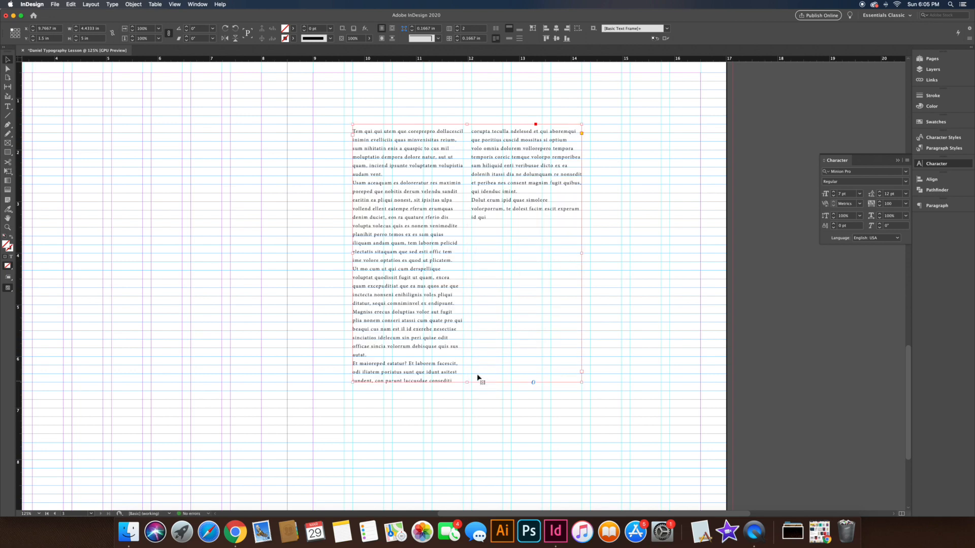
pyautogui.click(629, 234)
pyautogui.press('w')
pyautogui.press('w')
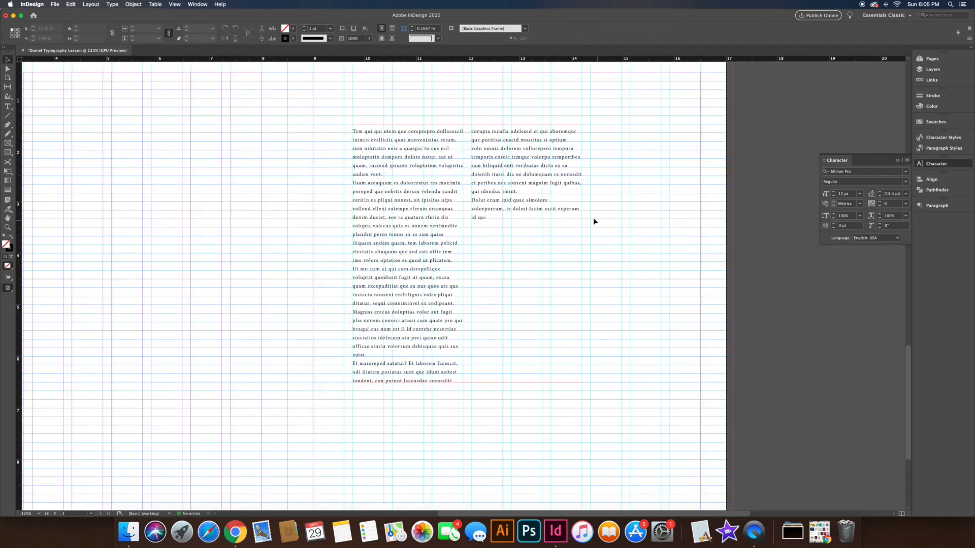
# Balance the text frame's two columns and shorten the frame to about 4.67 in high
pyautogui.click(541, 199)
pyautogui.click(495, 28)
pyautogui.moveTo(470, 384); pyautogui.dragTo(467, 365)
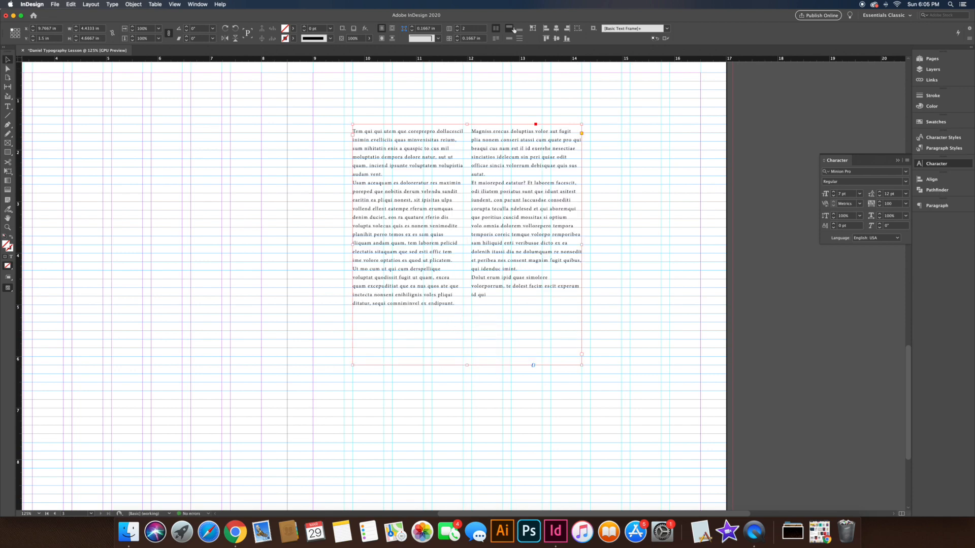
# Turn off column balancing, try centre, bottom and justified vertical alignment on the text frame, and return it to top alignment
pyautogui.click(495, 28)
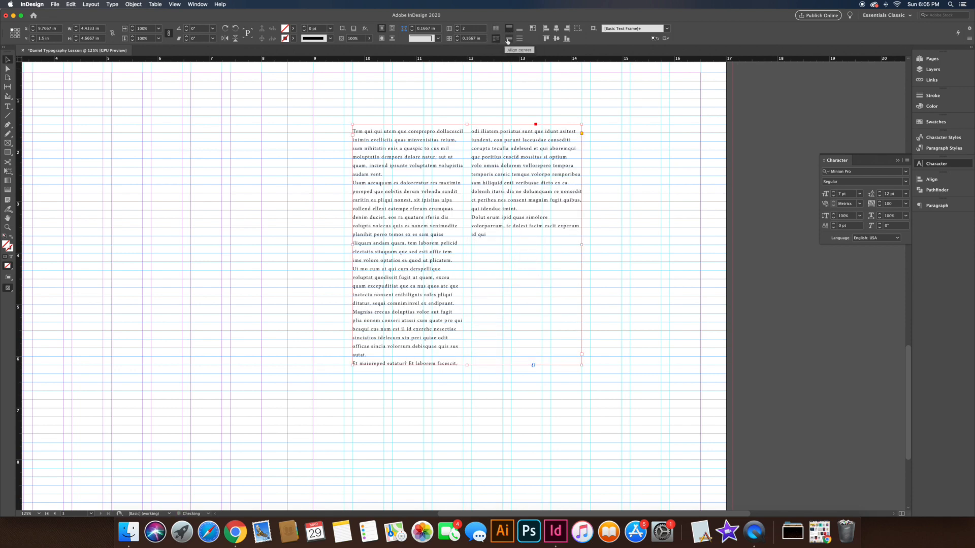
pyautogui.click(509, 39)
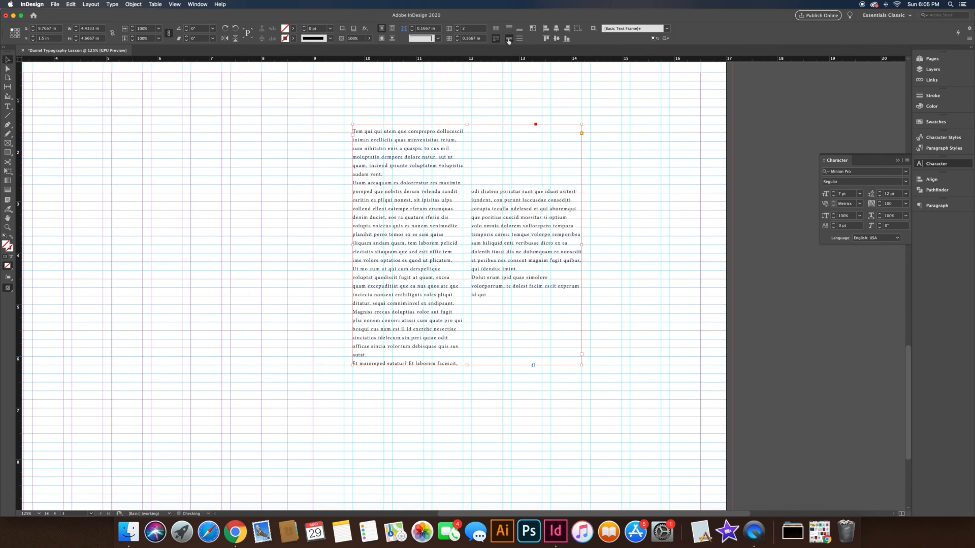
pyautogui.click(519, 30)
pyautogui.click(519, 39)
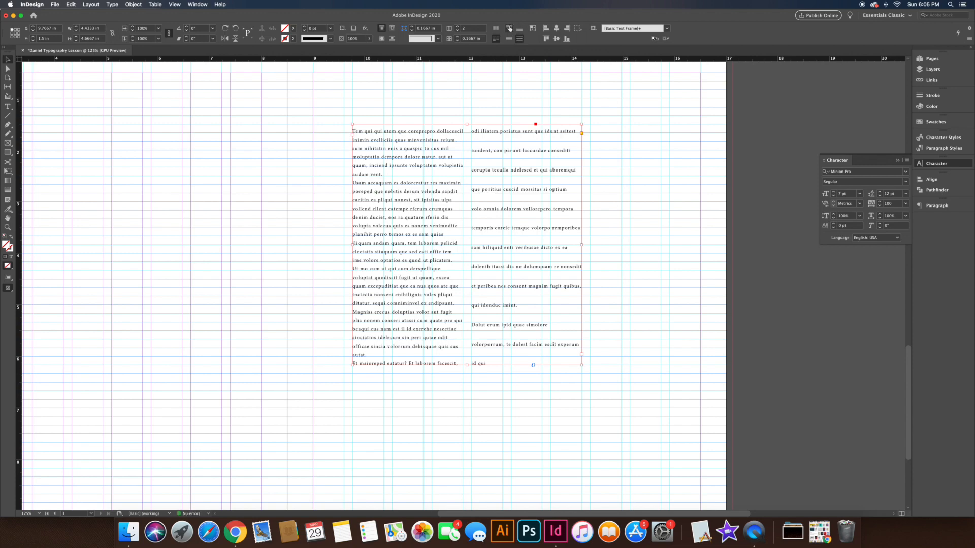
pyautogui.click(509, 28)
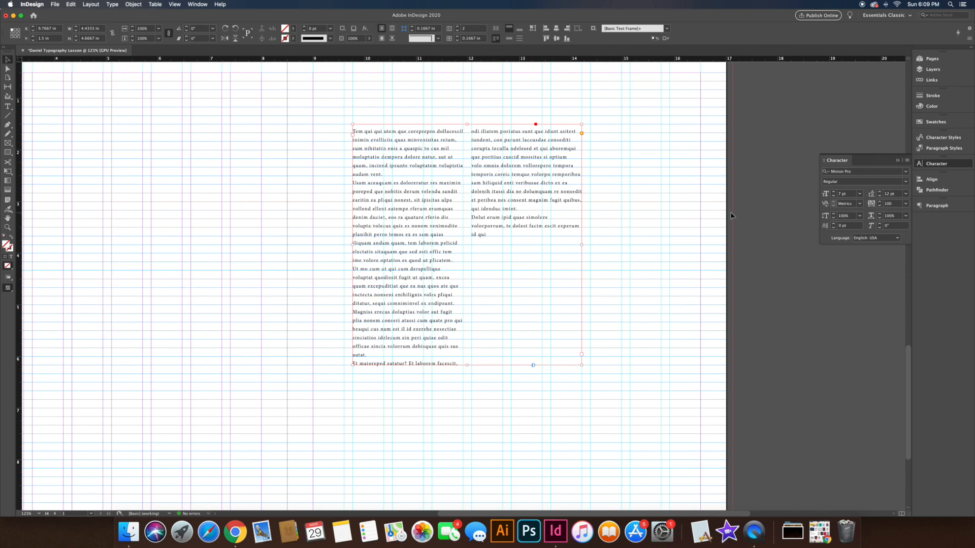
# Try centred, right-aligned and the four justified paragraph alignments on the placeholder text, and return it to left alignment
pyautogui.click(936, 205)
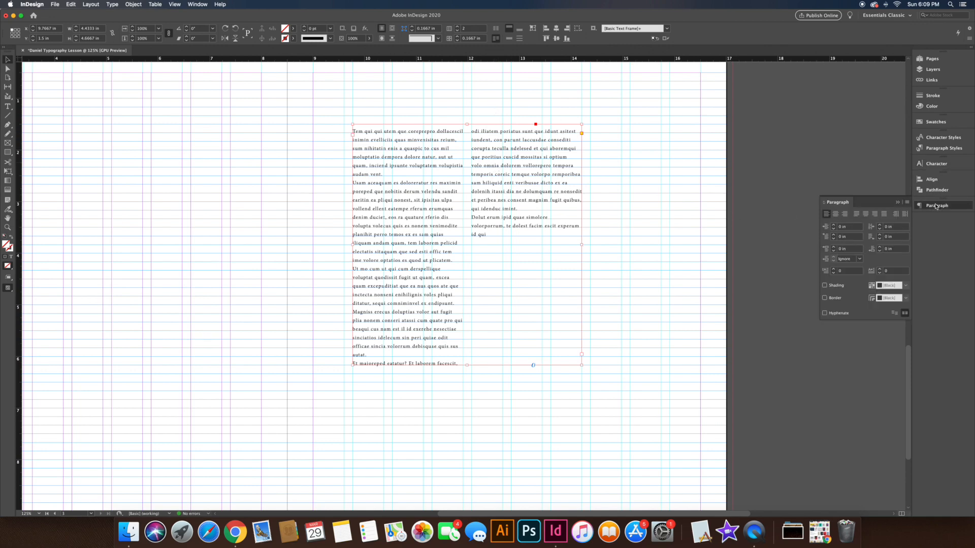
pyautogui.click(835, 214)
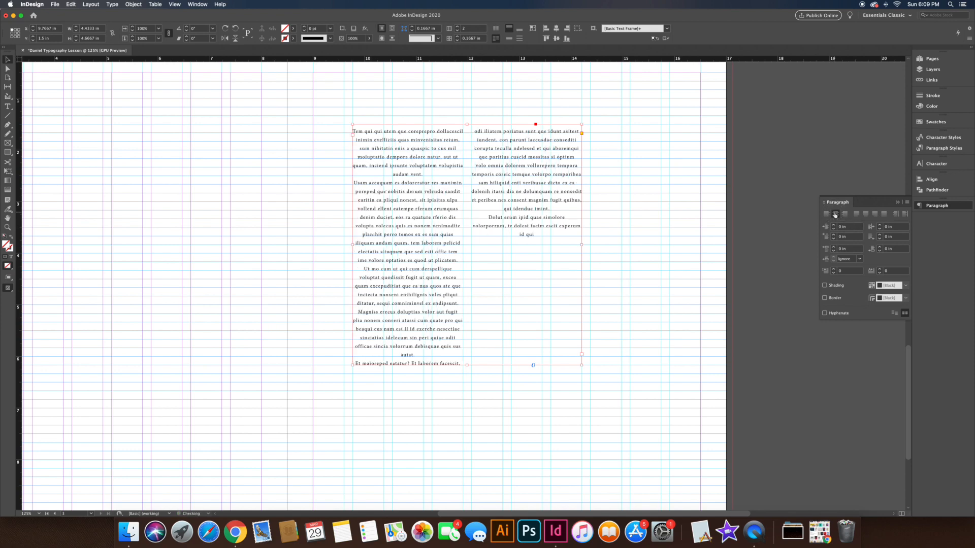
pyautogui.click(844, 214)
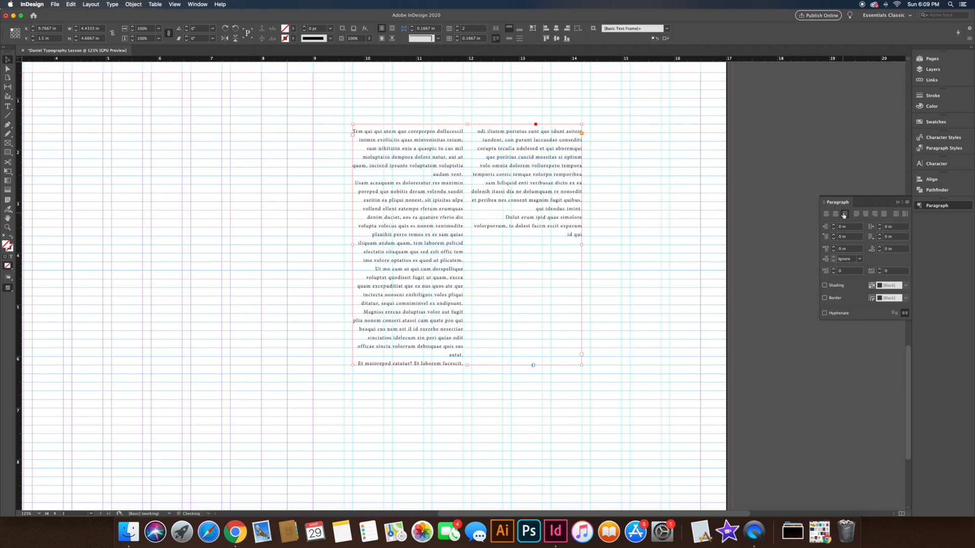
pyautogui.click(857, 214)
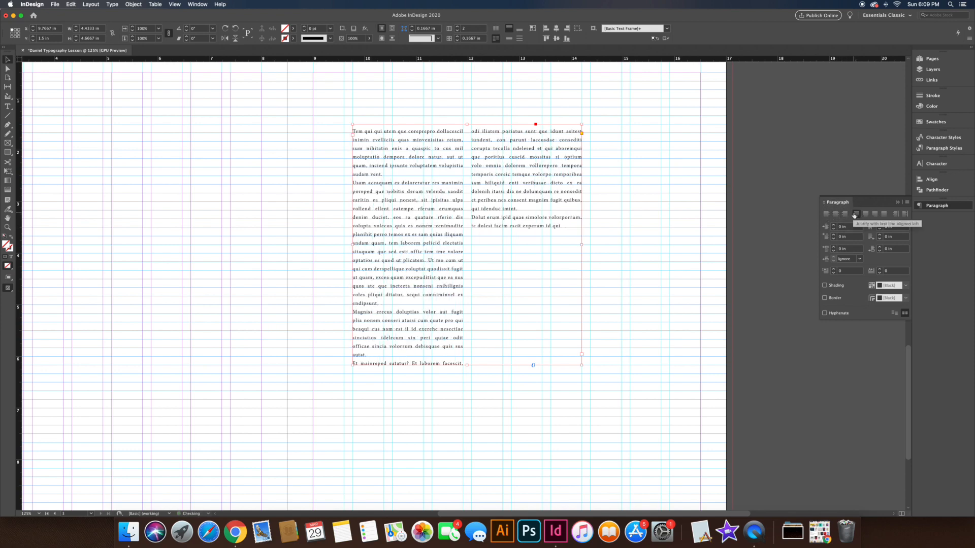
pyautogui.click(865, 215)
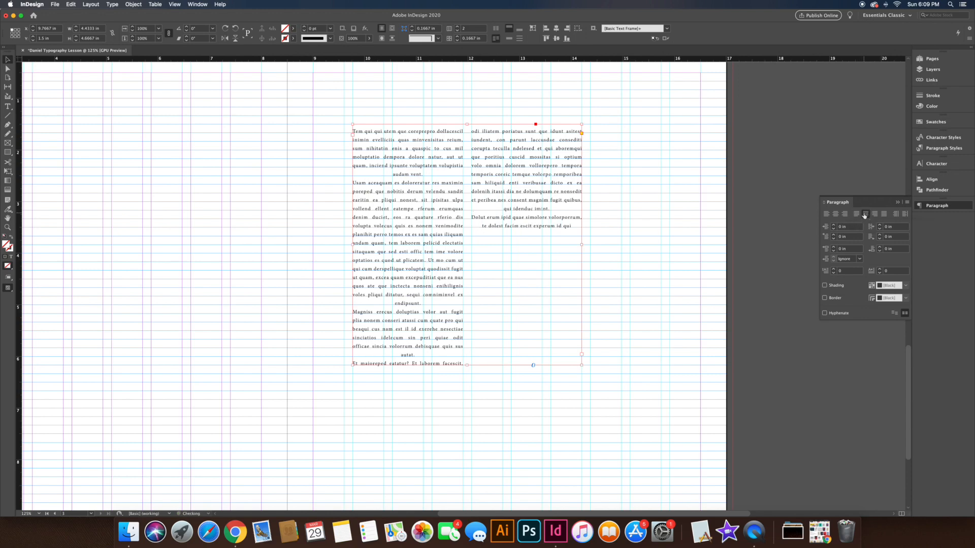
pyautogui.click(875, 215)
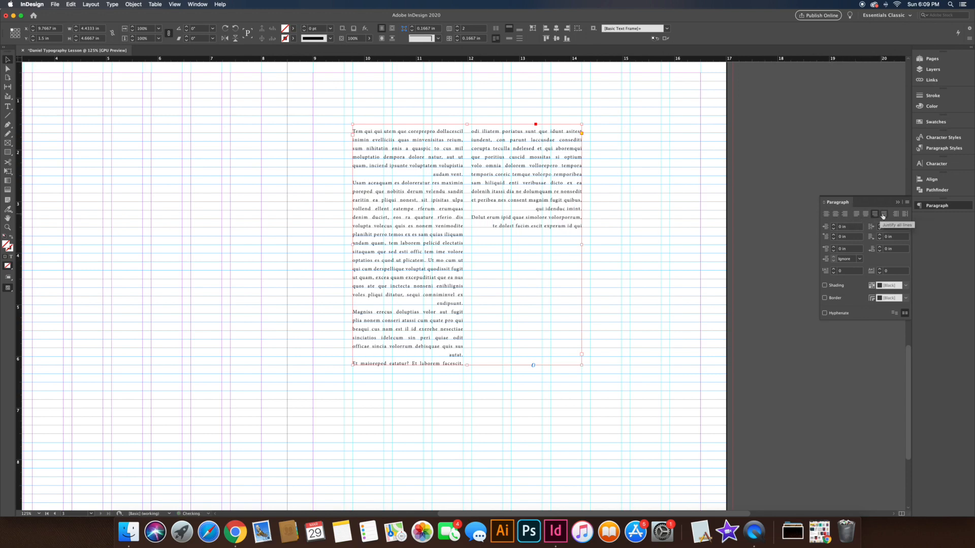
pyautogui.click(884, 216)
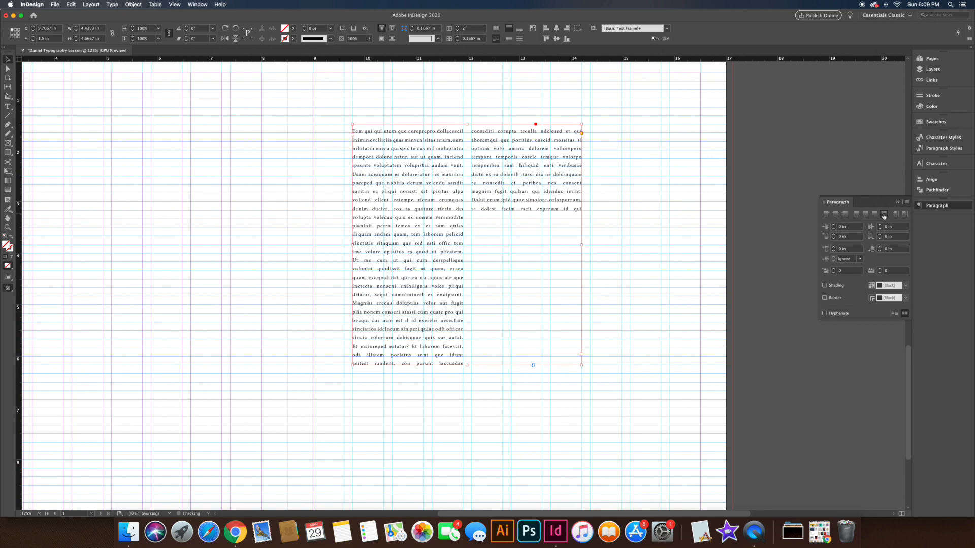
pyautogui.click(827, 215)
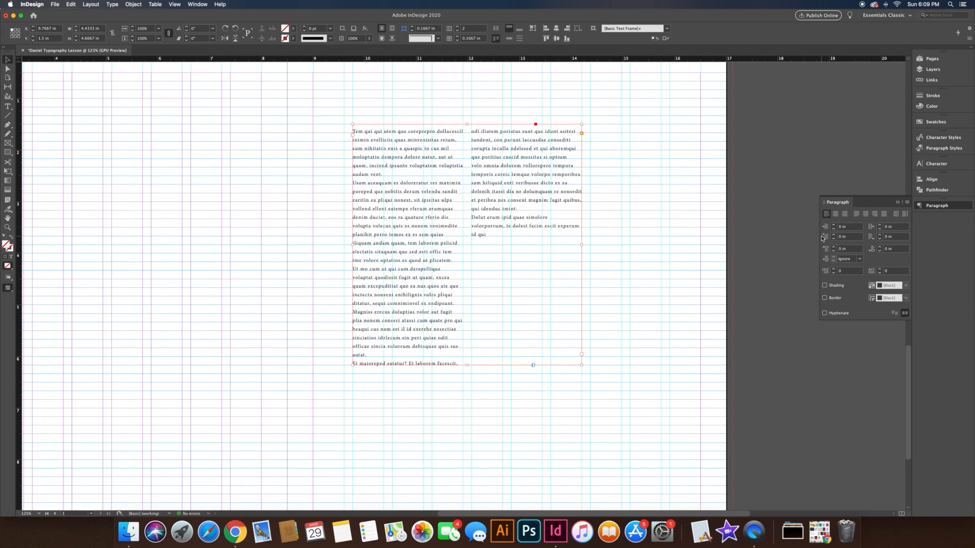
# Try first-line indents of 0.25 in and 0.75 in on the placeholder text and set the indent back to 0 in
pyautogui.click(834, 236)
pyautogui.click(834, 236)
pyautogui.click(834, 235)
pyautogui.click(834, 235)
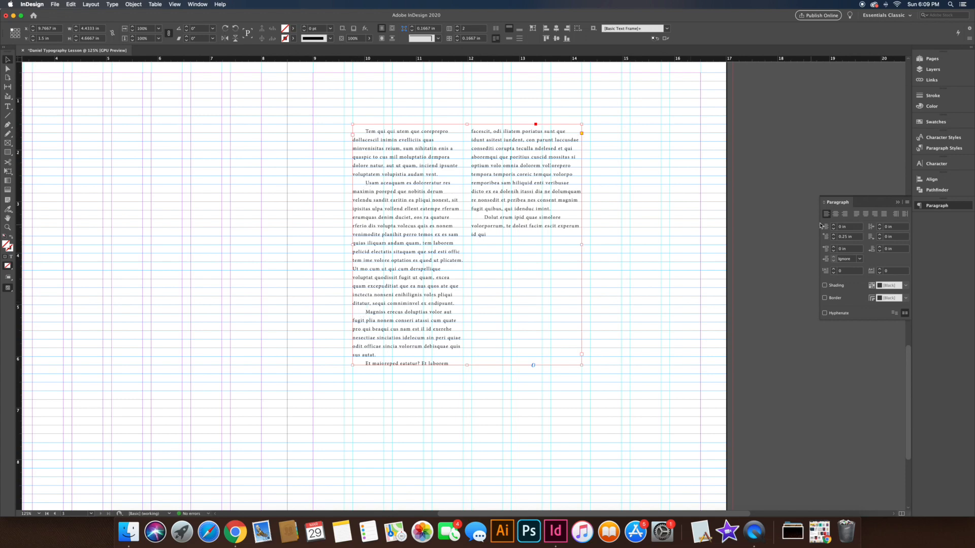
pyautogui.click(835, 237)
pyautogui.click(835, 236)
pyautogui.click(834, 236)
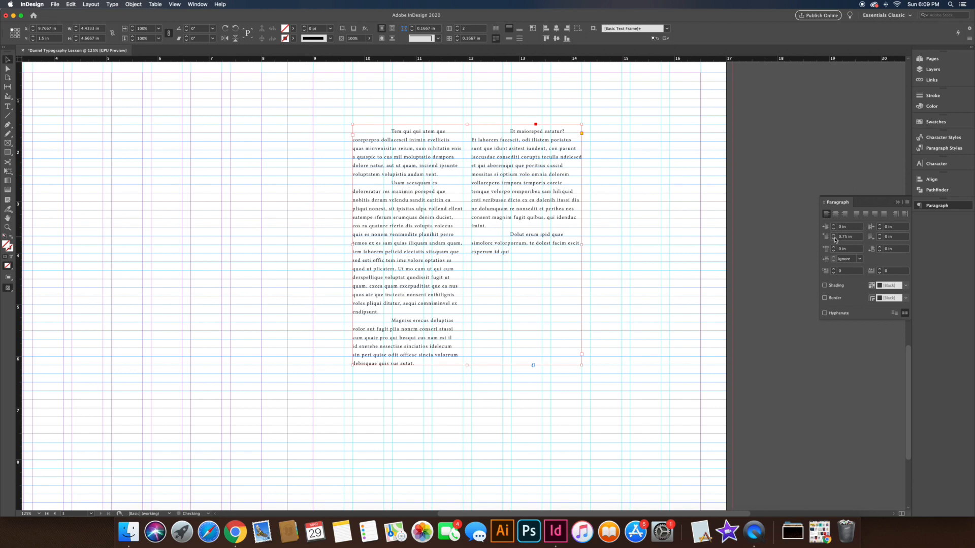
pyautogui.click(834, 239)
pyautogui.click(834, 239)
pyautogui.click(834, 239)
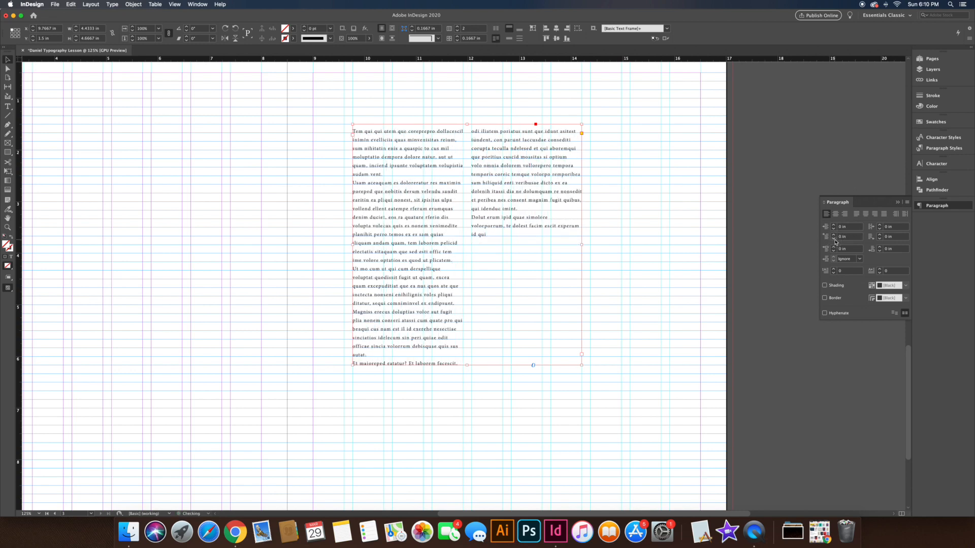
# Widen the text frame to about 5.97 in and divide it into 3 columns
pyautogui.click(607, 156)
pyautogui.moveTo(613, 195); pyautogui.dragTo(542, 163)
pyautogui.click(495, 154)
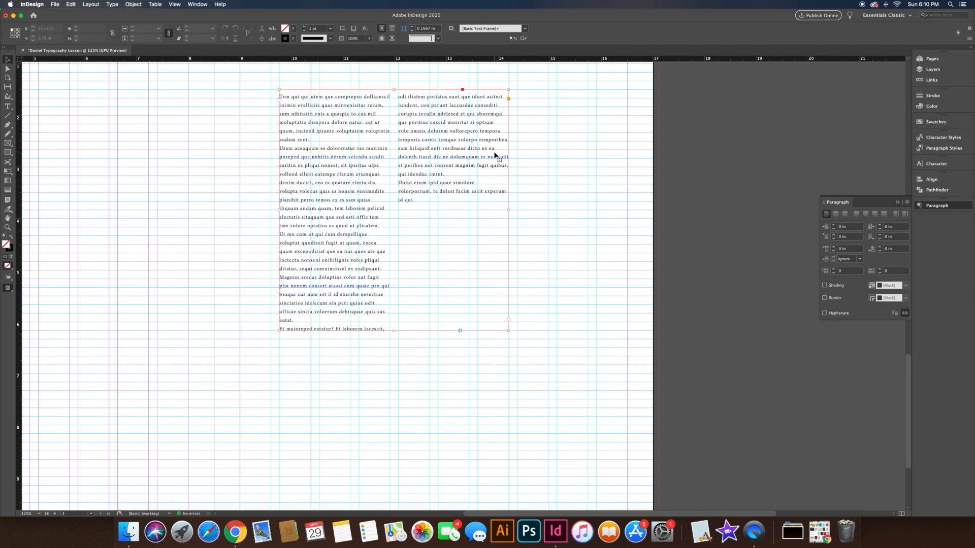
pyautogui.moveTo(509, 209); pyautogui.dragTo(587, 208)
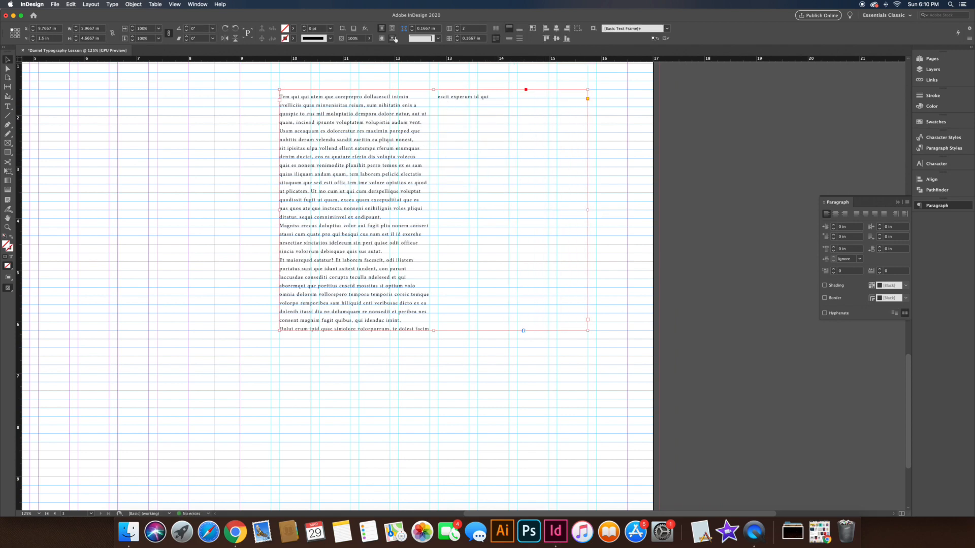
pyautogui.click(457, 26)
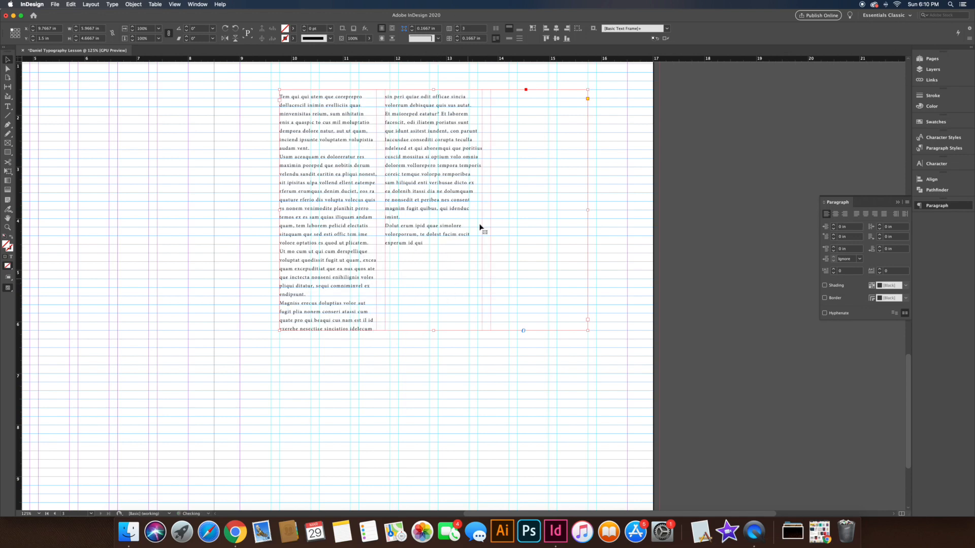
# Widen the three-column frame along the guides to about 6.73 in and shorten it to about 2.5 in high
pyautogui.moveTo(589, 208); pyautogui.dragTo(627, 208)
pyautogui.moveTo(453, 330); pyautogui.dragTo(450, 219)
pyautogui.click(446, 271)
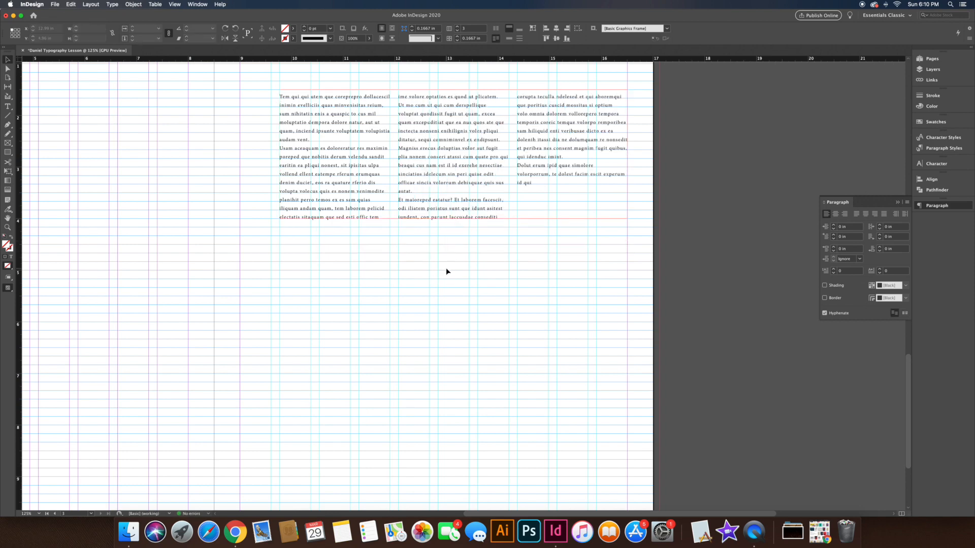
# Draw a black-filled rectangle about 1.37 in wide and 2.33 in high and move it over the middle text column
pyautogui.click(5, 154)
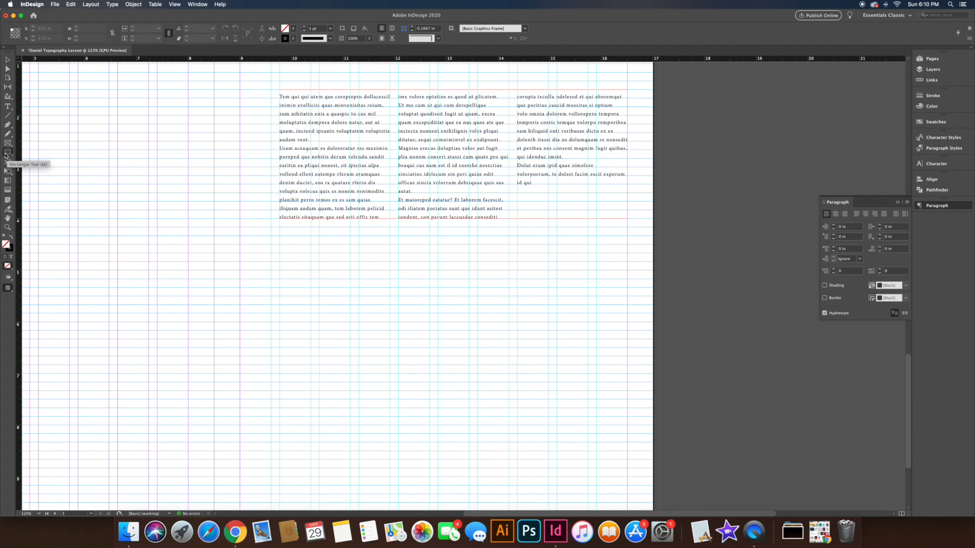
pyautogui.click(11, 238)
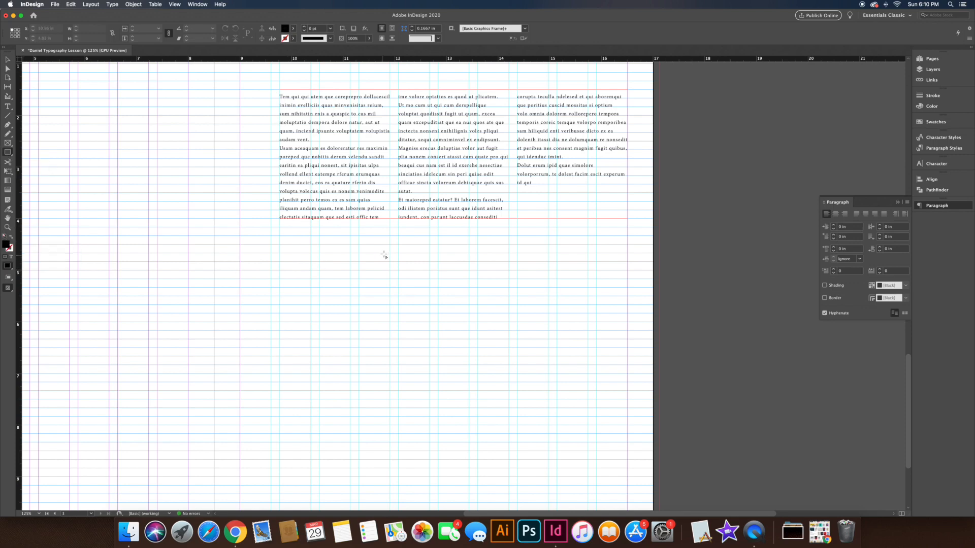
pyautogui.moveTo(360, 247); pyautogui.dragTo(430, 365)
pyautogui.press('v')
pyautogui.moveTo(409, 290); pyautogui.dragTo(462, 156)
pyautogui.click(424, 285)
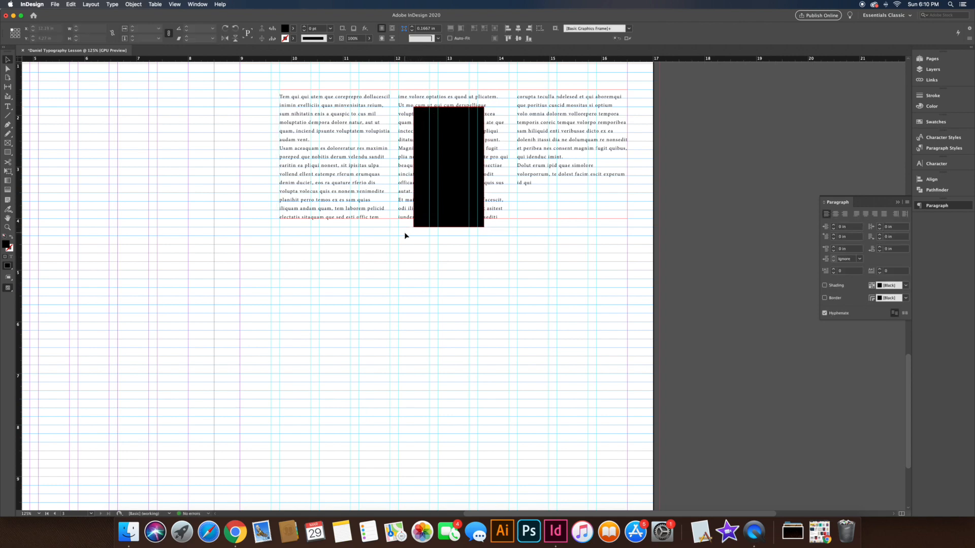
# Apply a text wrap around object shape to the black rectangle
pyautogui.click(189, 3)
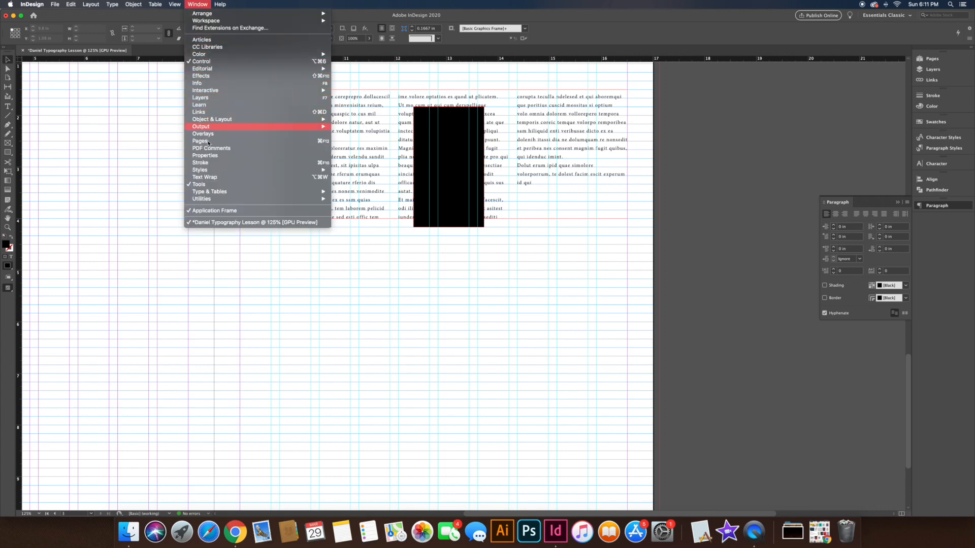
pyautogui.click(200, 177)
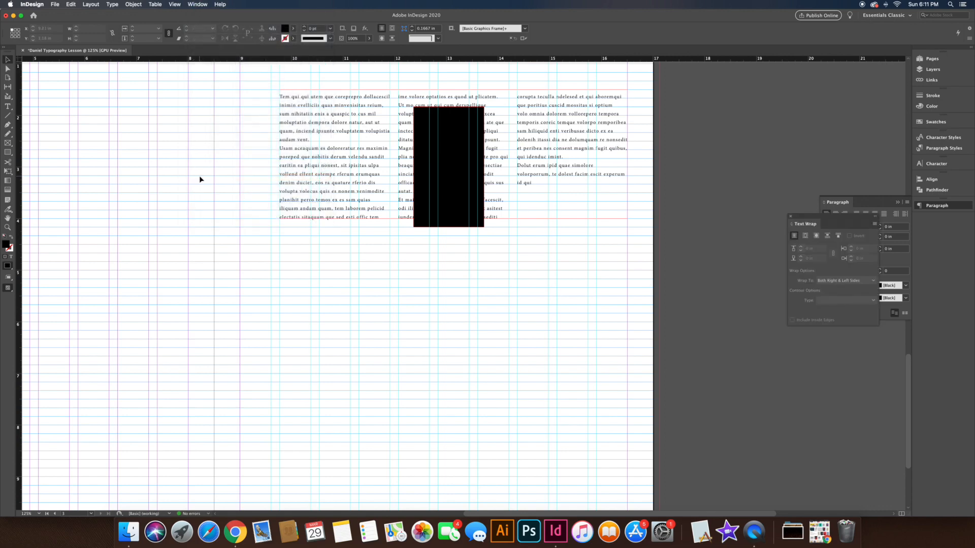
pyautogui.moveTo(816, 219); pyautogui.dragTo(695, 155)
pyautogui.click(452, 141)
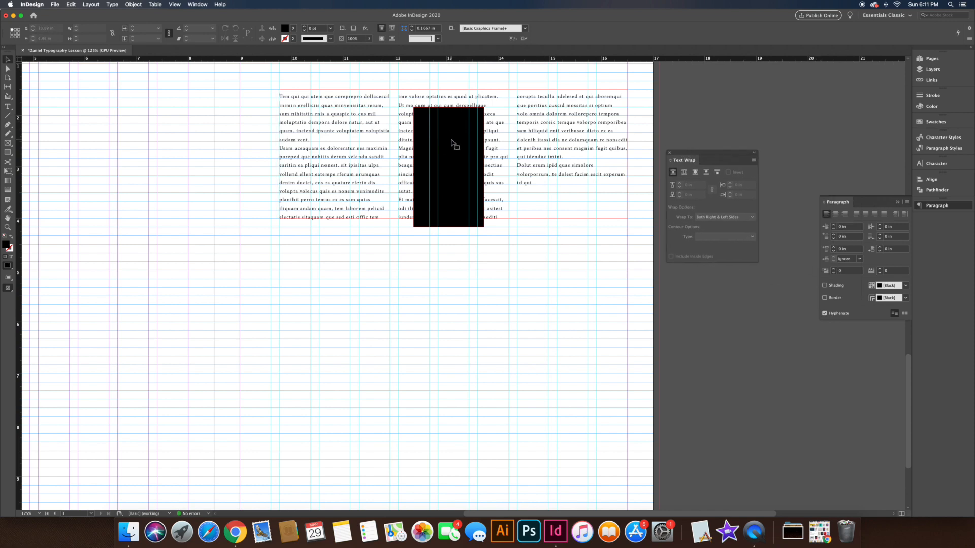
pyautogui.click(694, 172)
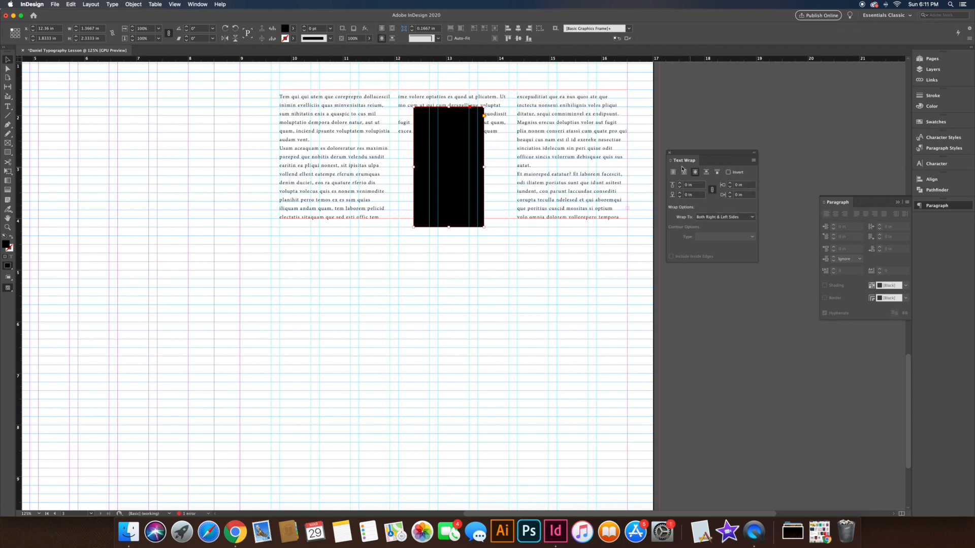
# Try positions for the black rectangle, checking the wrap in preview mode, and leave it at the middle column's left edge
pyautogui.moveTo(454, 153); pyautogui.dragTo(431, 167)
pyautogui.click(453, 246)
pyautogui.press('w')
pyautogui.press('w')
pyautogui.moveTo(429, 167); pyautogui.dragTo(456, 188)
pyautogui.click(460, 244)
pyautogui.press('w')
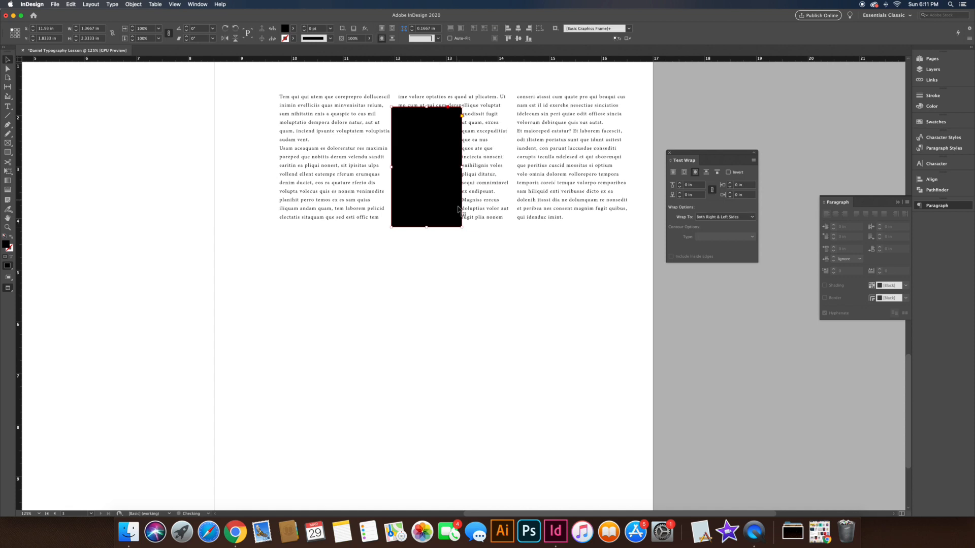
pyautogui.press('super+z')
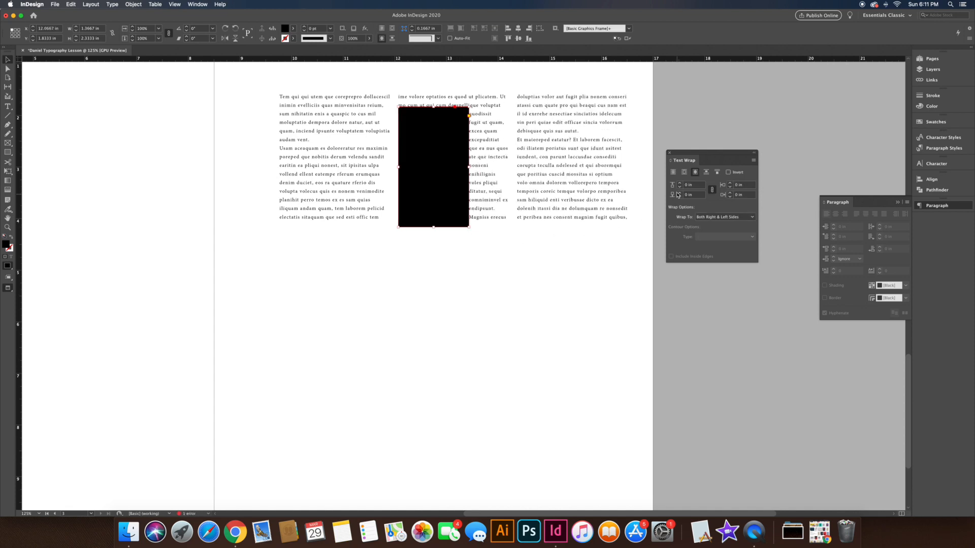
# Set the rectangle's text wrap offset to 0.0625 in on all sides and shorten the rectangle to about 1.17 in high
pyautogui.click(680, 185)
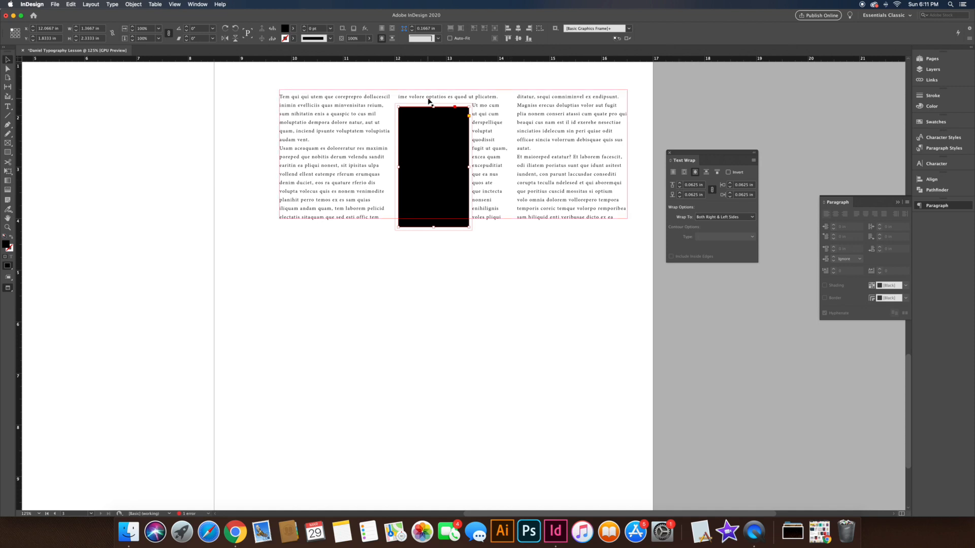
pyautogui.press('w')
pyautogui.moveTo(434, 106); pyautogui.dragTo(434, 133)
pyautogui.moveTo(433, 227); pyautogui.dragTo(437, 193)
pyautogui.click(453, 248)
pyautogui.click(490, 167)
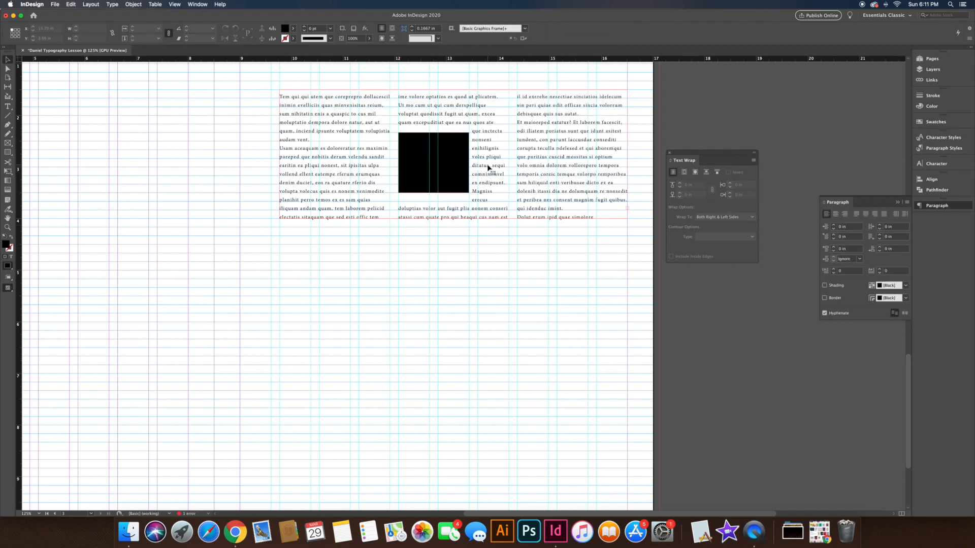
# Increase the black rectangle's text wrap offset by one increment on all sides and check the page in preview mode
pyautogui.click(464, 150)
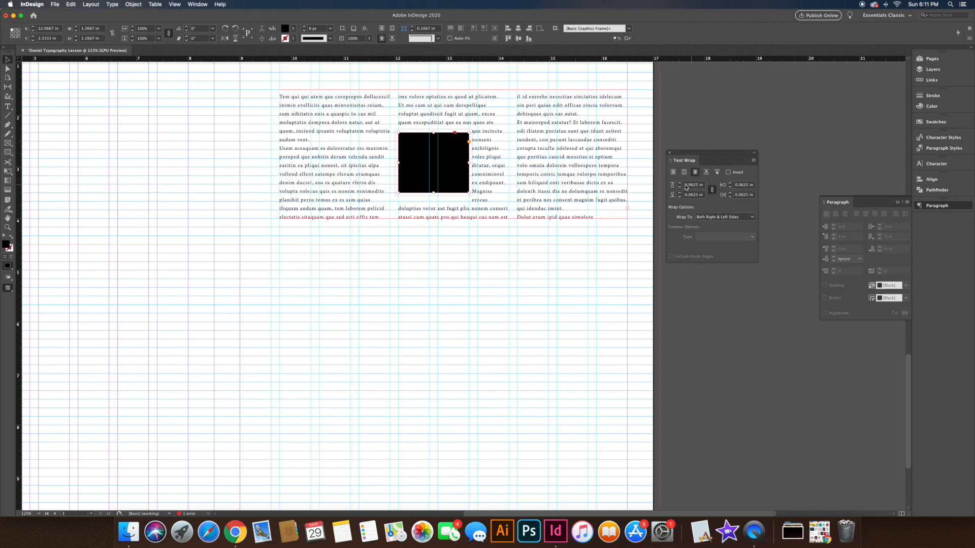
pyautogui.click(680, 185)
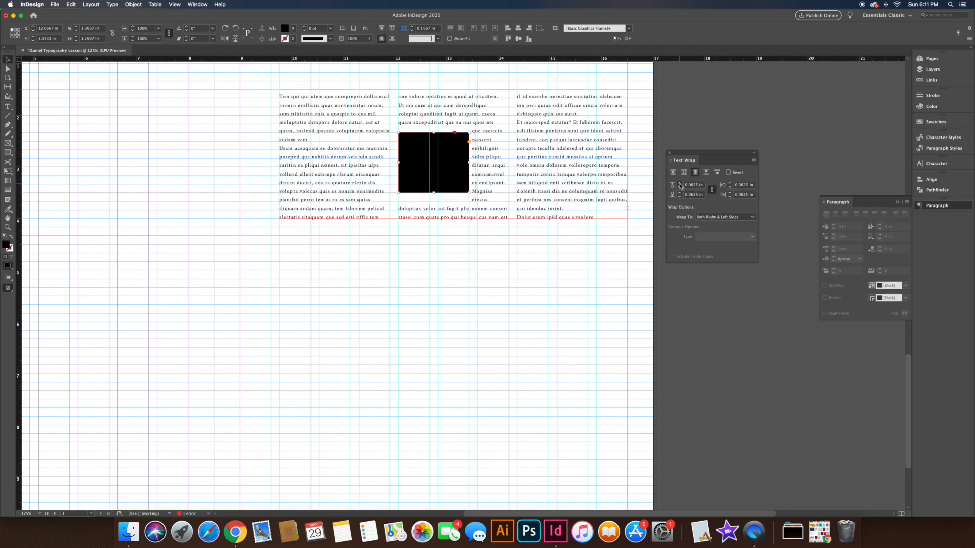
pyautogui.click(530, 262)
pyautogui.press('w')
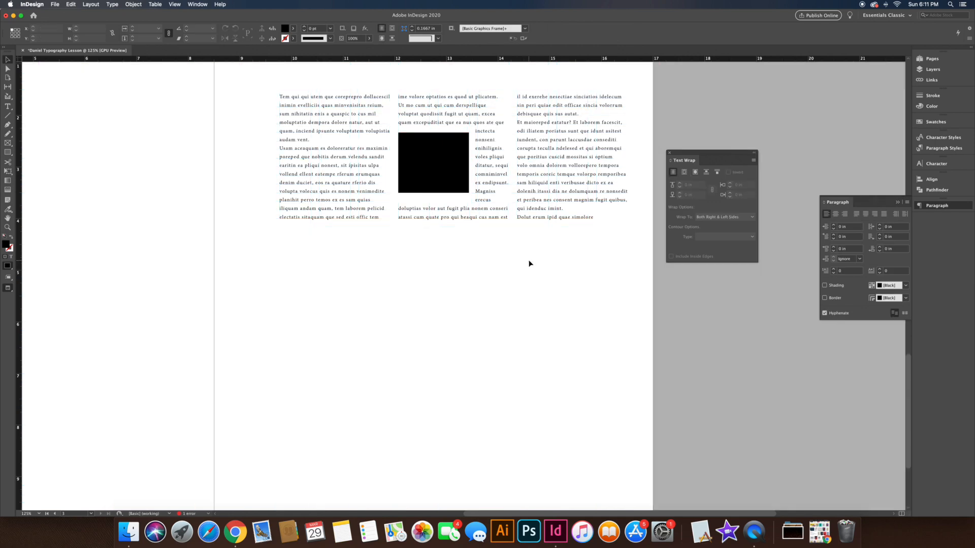
pyautogui.press('w')
# Duplicate the three-column text frame directly below the original, with its top edge at about 4.67 in
pyautogui.moveTo(561, 117); pyautogui.dragTo(565, 280)
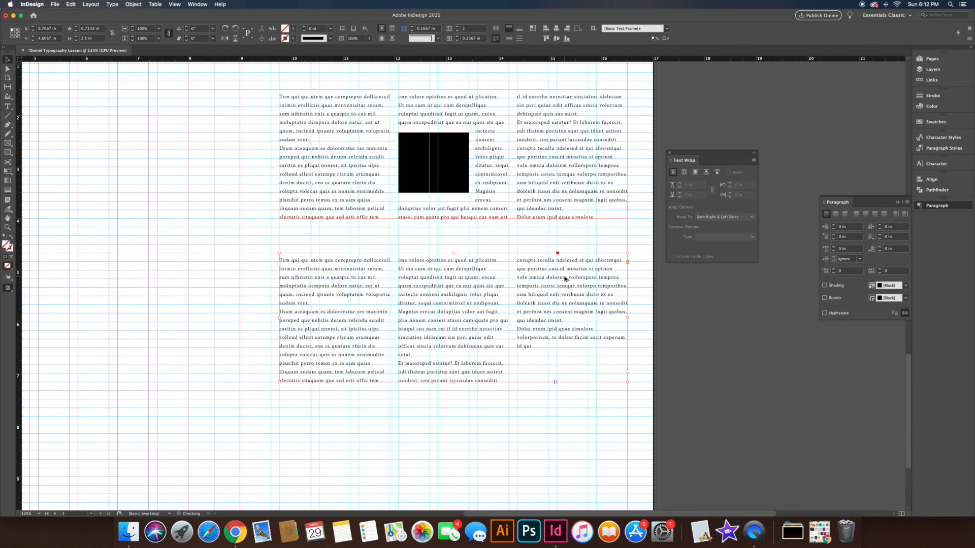
pyautogui.click(512, 409)
pyautogui.moveTo(457, 433); pyautogui.dragTo(559, 388)
pyautogui.moveTo(171, 283); pyautogui.dragTo(320, 277)
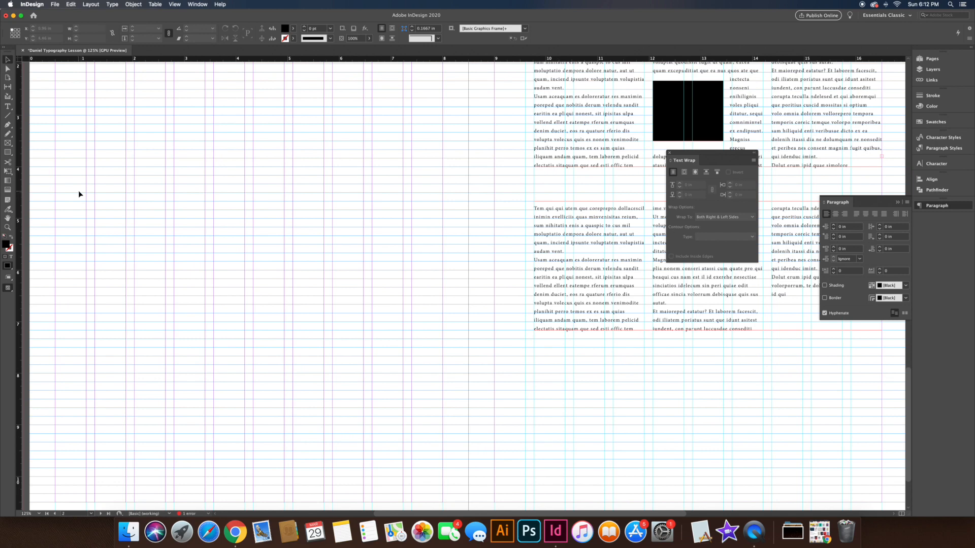
# Draw a graphic frame about 4.43 in wide by 2.17 in high on the left page and place Nasa Logo.jpeg in it
pyautogui.press('f')
pyautogui.moveTo(214, 212); pyautogui.dragTo(443, 322)
pyautogui.click(8, 60)
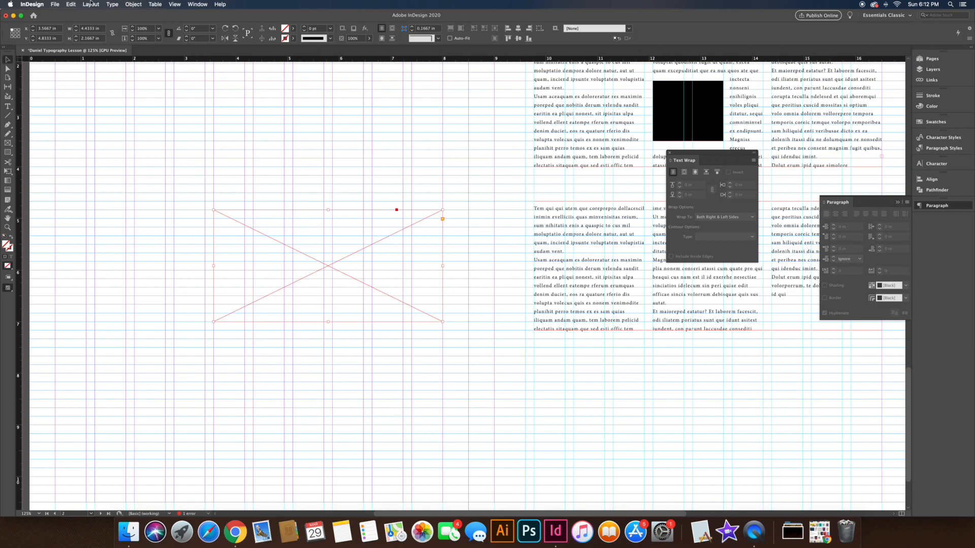
pyautogui.click(60, 3)
pyautogui.click(61, 102)
pyautogui.click(440, 116)
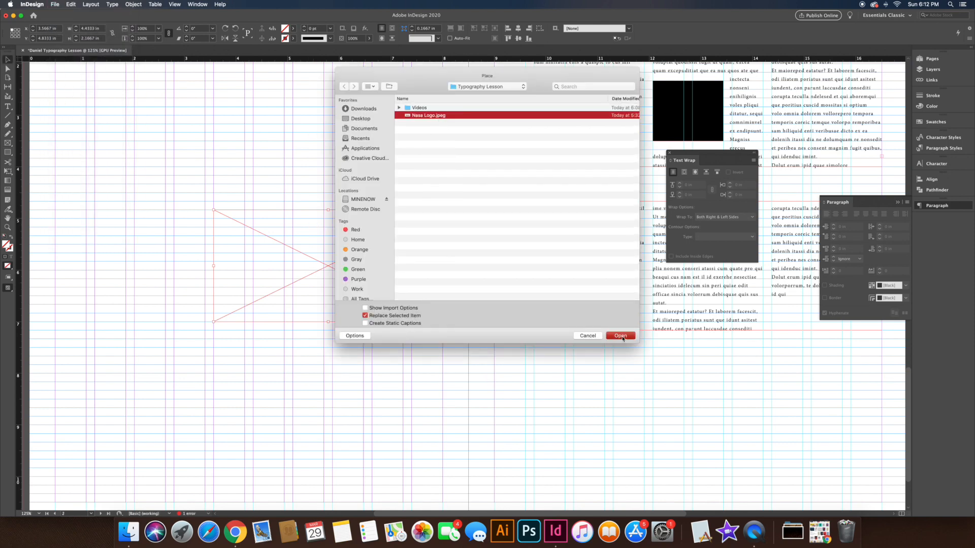
pyautogui.click(621, 336)
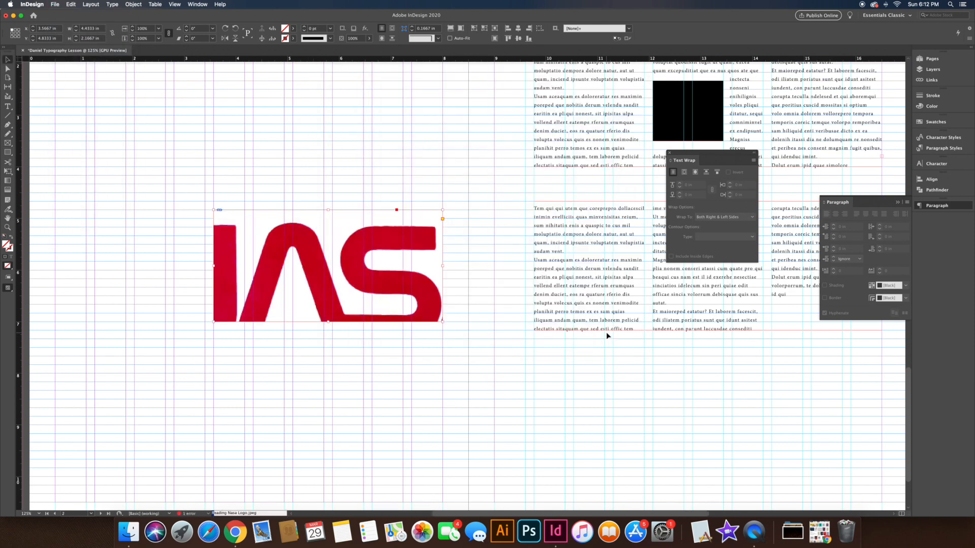
# Fit the NASA logo proportionally inside its frame and move the frame to the right page, below the lower text block
pyautogui.click(449, 28)
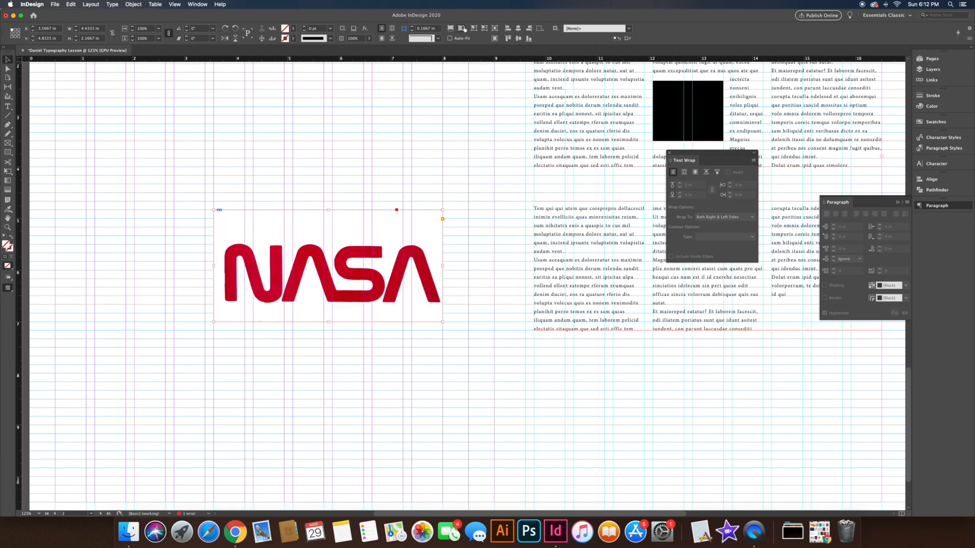
pyautogui.click(462, 28)
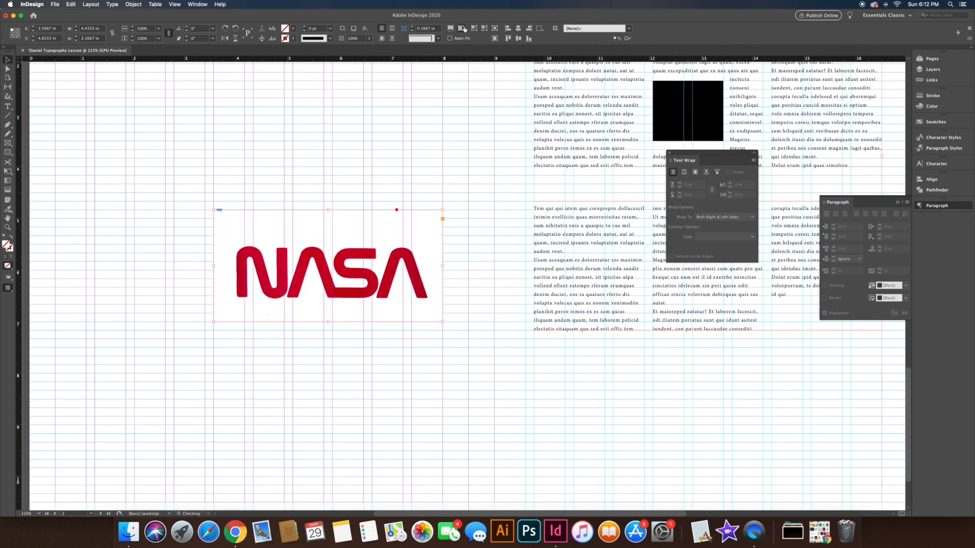
pyautogui.click(441, 149)
pyautogui.moveTo(446, 167); pyautogui.dragTo(270, 155)
pyautogui.click(205, 241)
pyautogui.moveTo(204, 241); pyautogui.dragTo(524, 379)
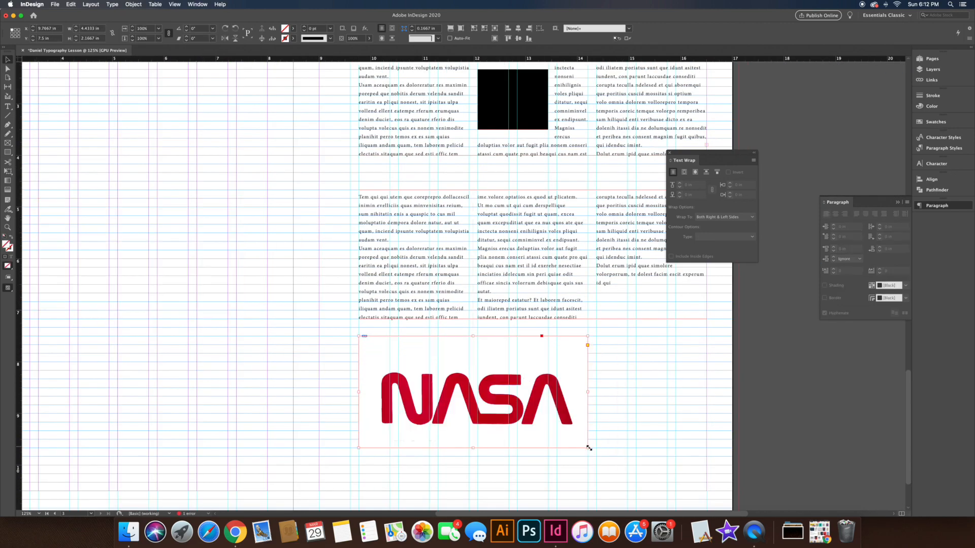
# Scale the logo frame down to about 2.9 by 1.5 in and position it over the lower text block's middle and right columns
pyautogui.moveTo(588, 448); pyautogui.dragTo(508, 409)
pyautogui.moveTo(433, 409); pyautogui.dragTo(623, 264)
pyautogui.hscroll(5, 594, 320)
pyautogui.scroll(3, 594, 320)
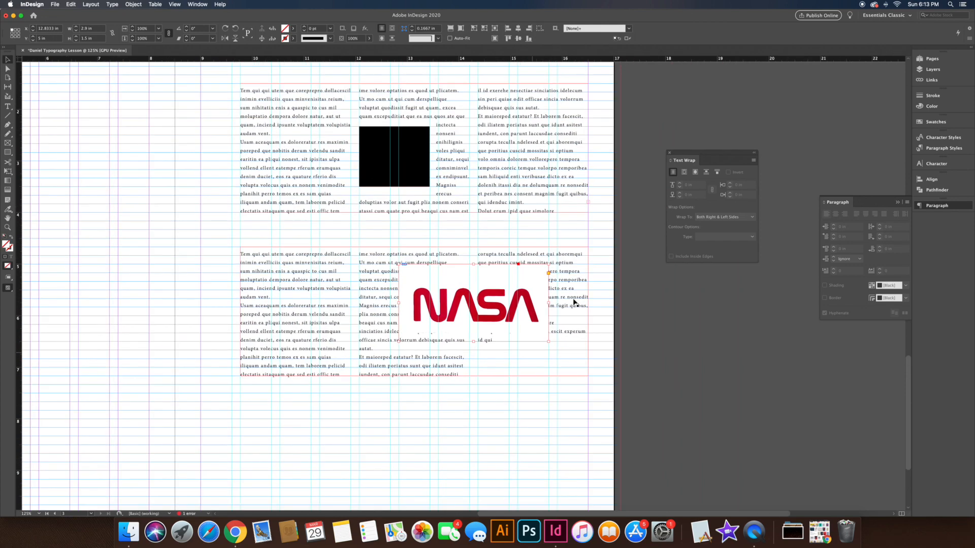
# Try wrapping the text around the NASA logo's object shape and check the page in preview mode
pyautogui.click(694, 172)
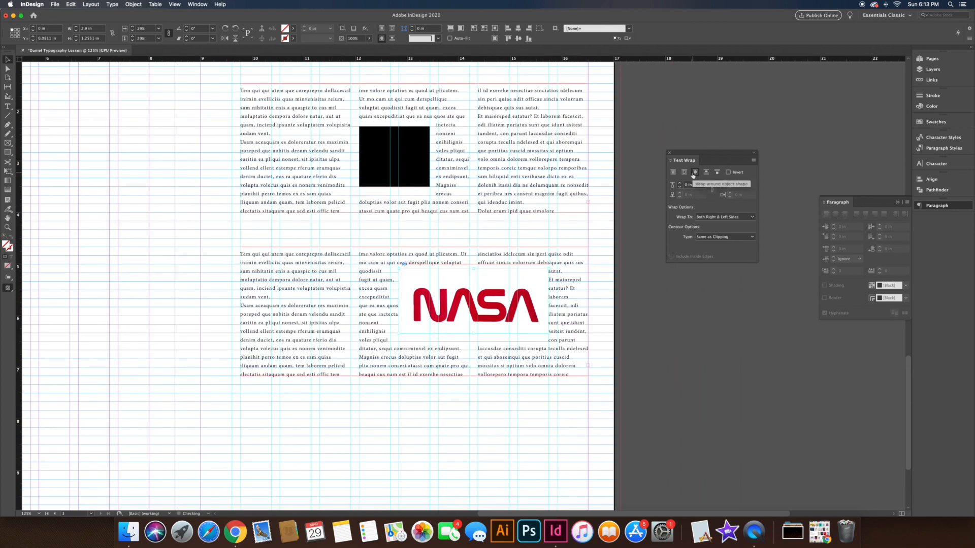
pyautogui.click(519, 415)
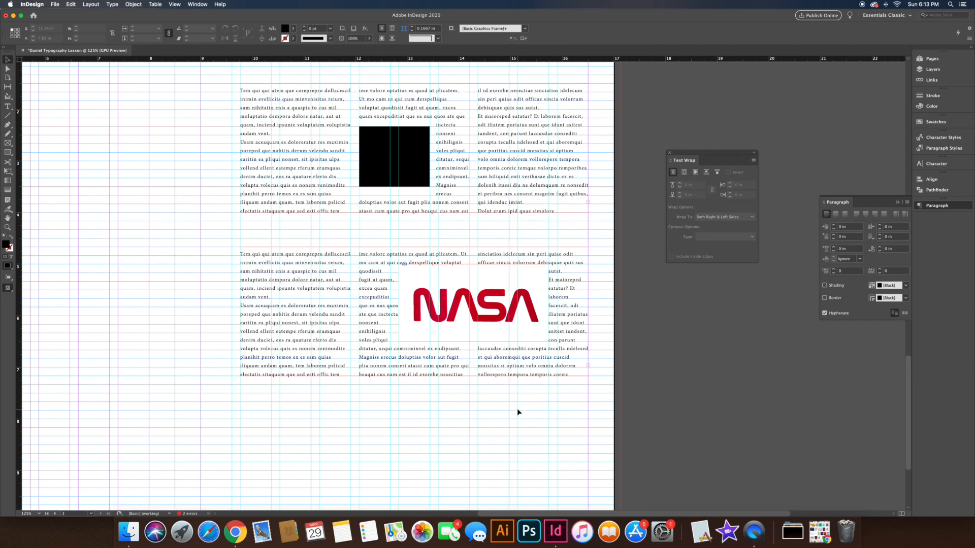
pyautogui.press('w')
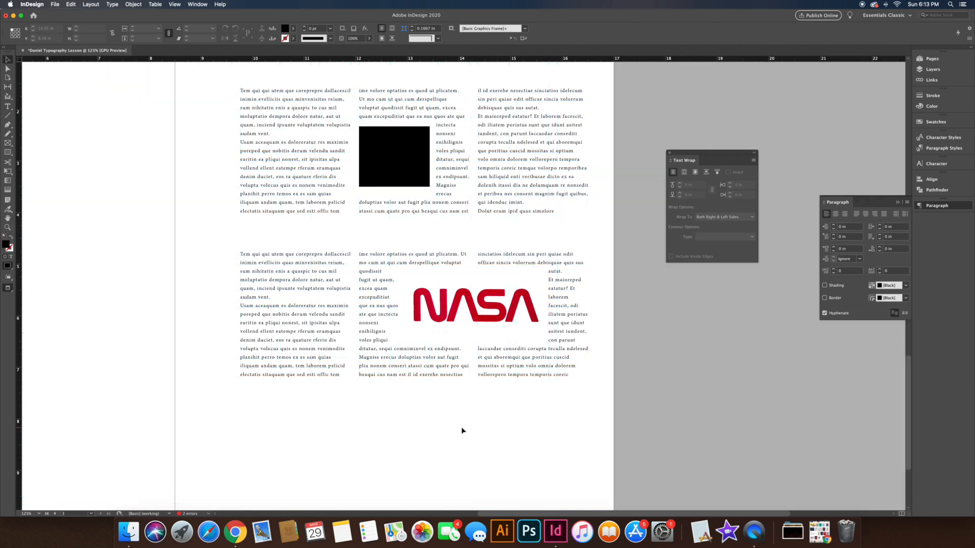
pyautogui.press('w')
# Try an object-shape wrap offset of 0.125 in for the NASA logo and check the result in preview mode
pyautogui.click(476, 276)
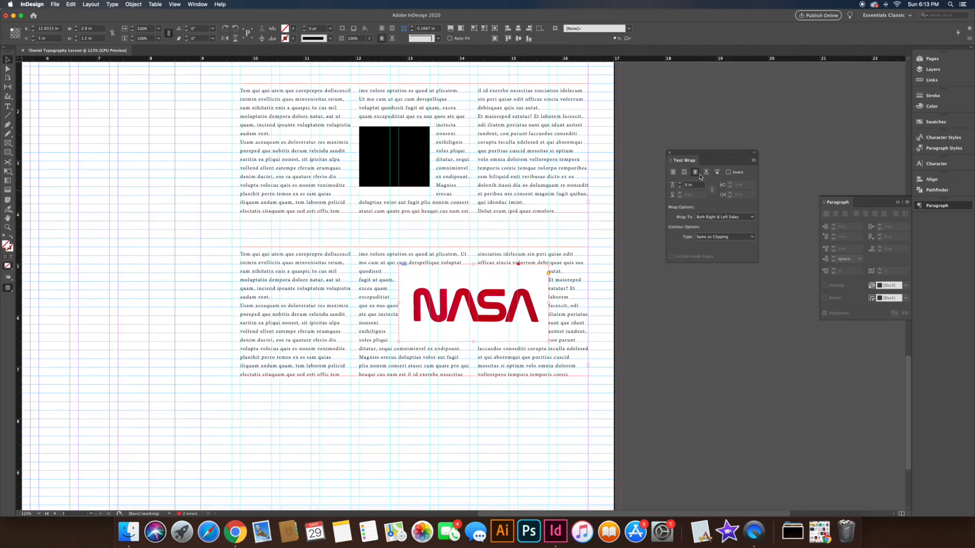
pyautogui.click(681, 185)
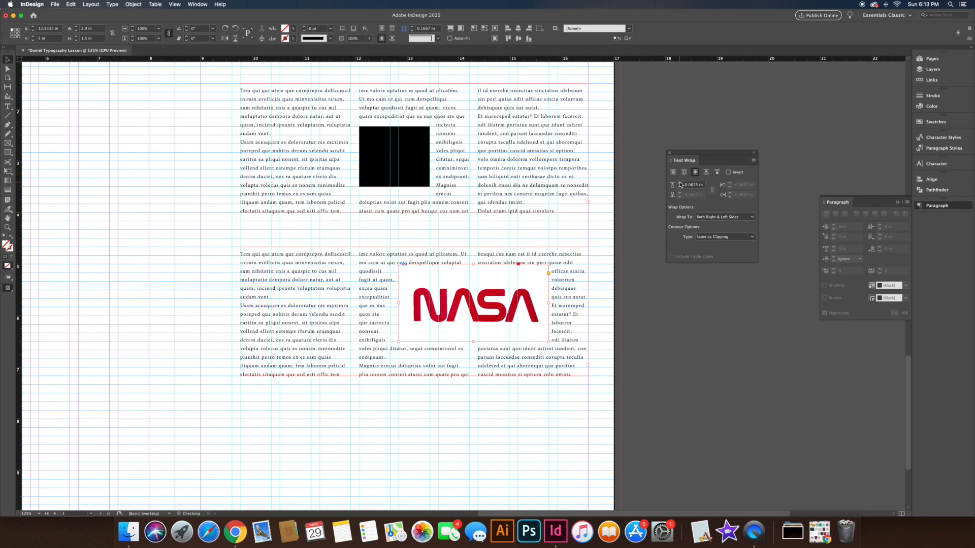
pyautogui.click(680, 185)
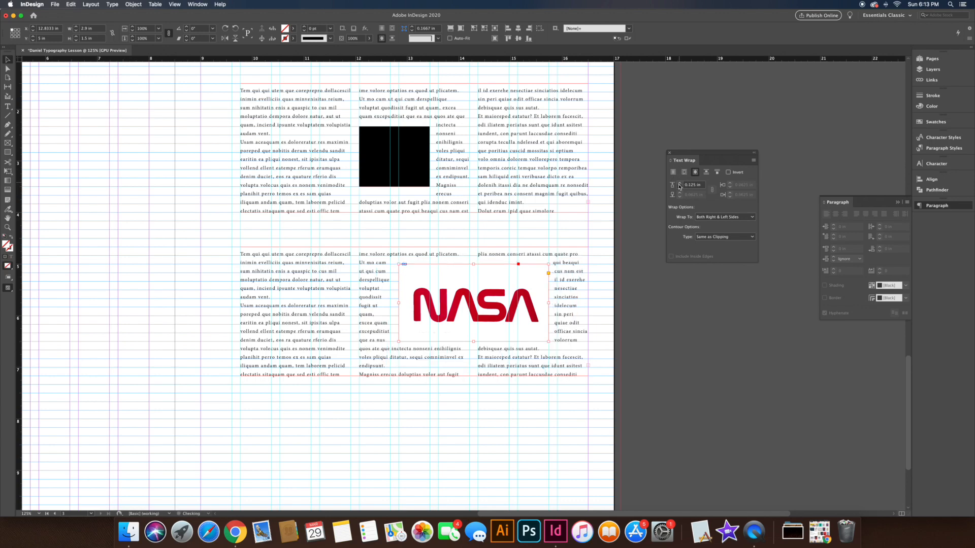
pyautogui.press('w')
pyautogui.click(480, 465)
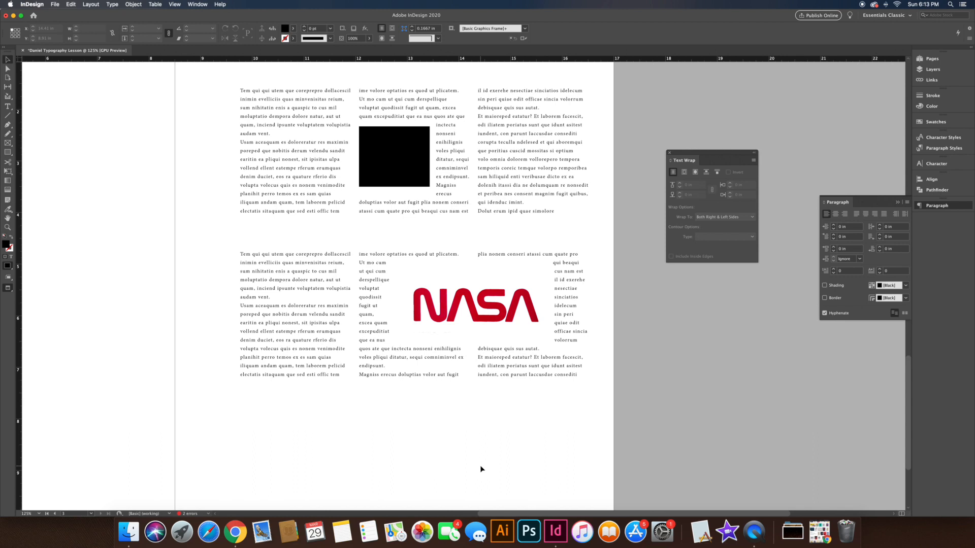
pyautogui.press('w')
# Wrap text around the logo's bounding box with 0.0625 in offsets and crop the frame's top and bottom to about 1.17 in high
pyautogui.click(495, 331)
pyautogui.click(685, 173)
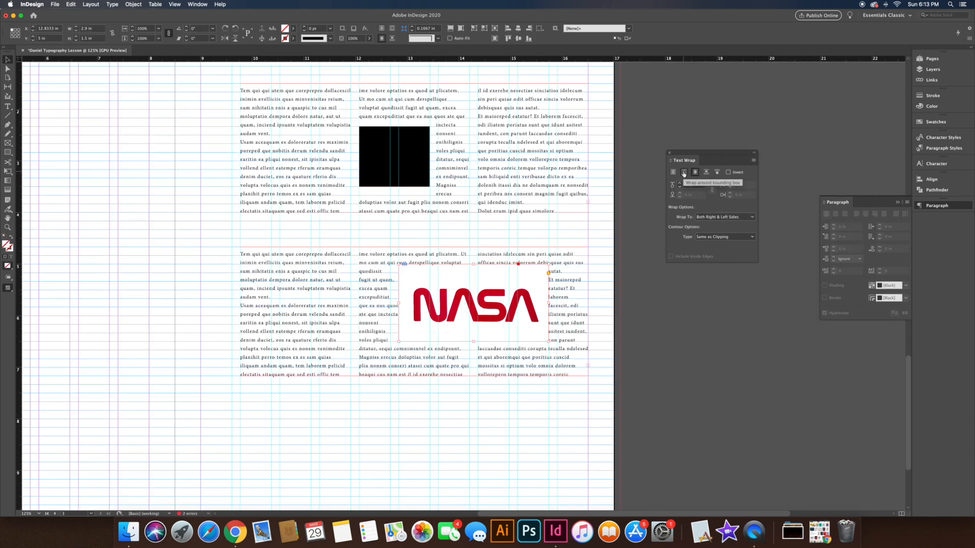
pyautogui.click(684, 173)
pyautogui.moveTo(473, 264); pyautogui.dragTo(473, 258)
pyautogui.moveTo(473, 342)
pyautogui.mouseDown()
pyautogui.moveTo(474, 355)
pyautogui.moveTo(473, 333)
pyautogui.mouseUp()
pyautogui.moveTo(474, 254); pyautogui.dragTo(474, 277)
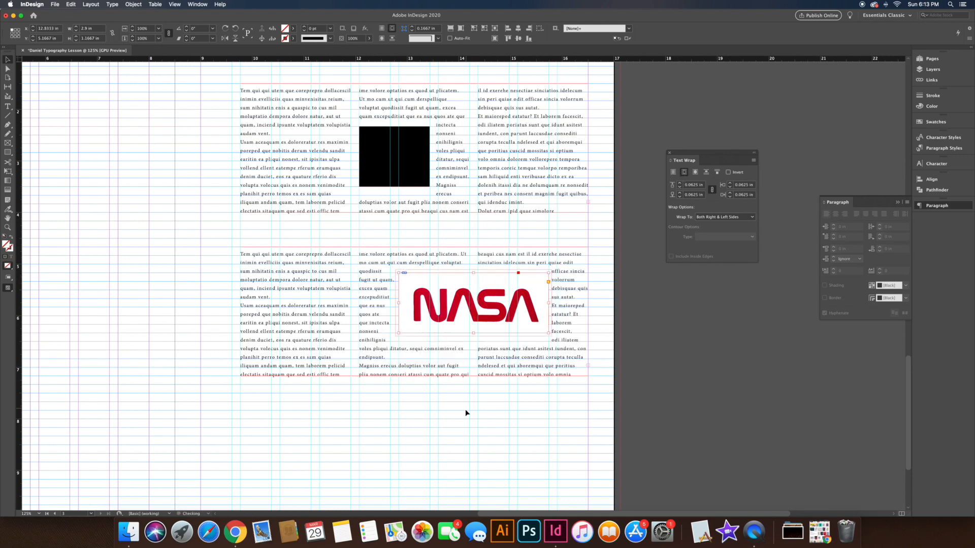
pyautogui.click(465, 409)
# Create a text frame about 3.67 by 3.33 in on the empty left page containing the word "Headline"
pyautogui.moveTo(417, 350); pyautogui.dragTo(749, 361)
pyautogui.moveTo(277, 300); pyautogui.dragTo(390, 305)
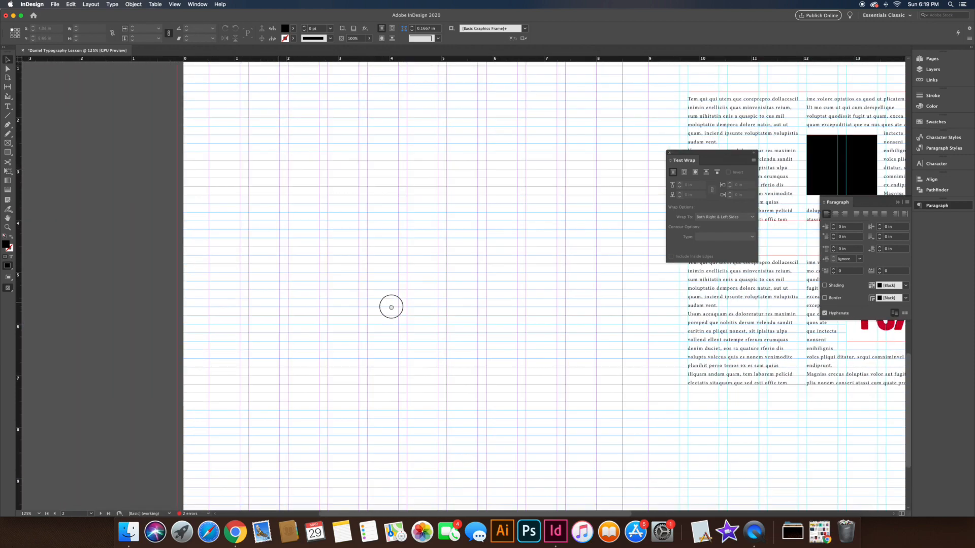
pyautogui.moveTo(288, 161); pyautogui.dragTo(477, 333)
pyautogui.write('Headline')
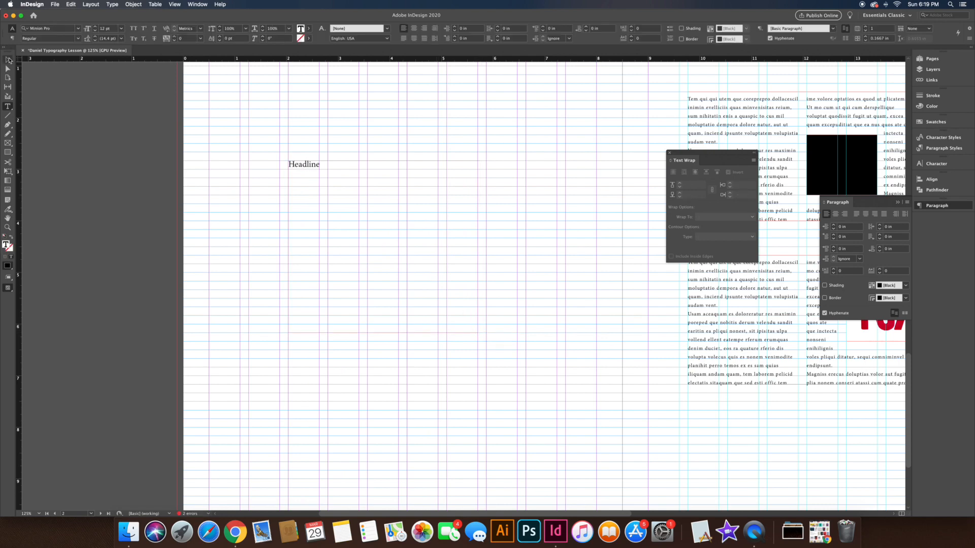
pyautogui.click(8, 60)
# Create a new paragraph style named "Headline 1", based on [No Paragraph Style]
pyautogui.click(959, 204)
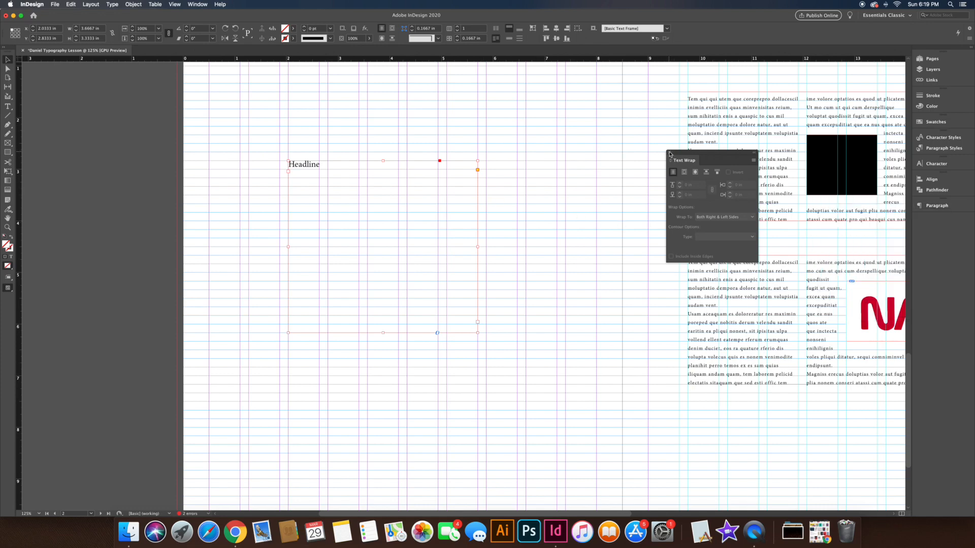
pyautogui.click(669, 152)
pyautogui.click(944, 148)
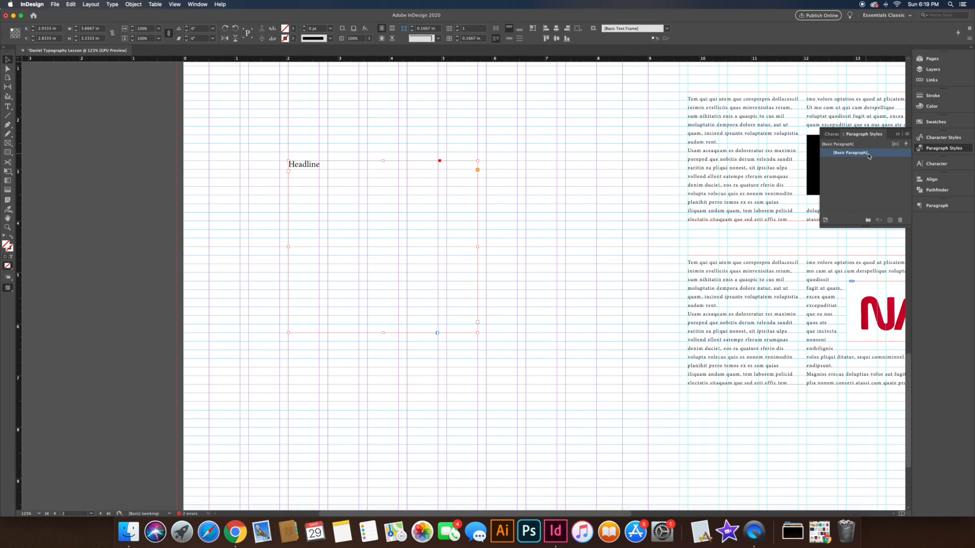
pyautogui.click(327, 143)
pyautogui.click(302, 164)
pyautogui.click(890, 220)
pyautogui.doubleClick(850, 162)
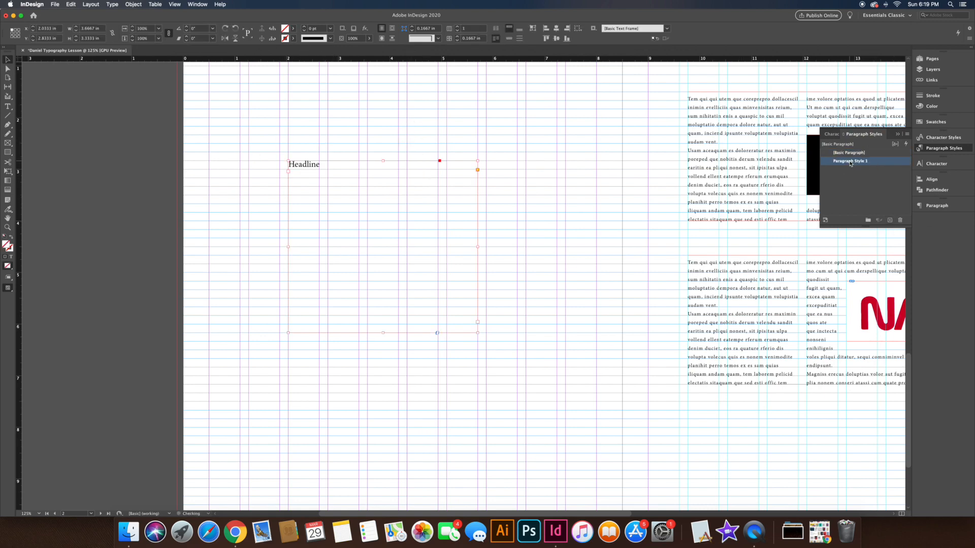
pyautogui.moveTo(559, 143); pyautogui.dragTo(758, 123)
pyautogui.write('Headline 1')
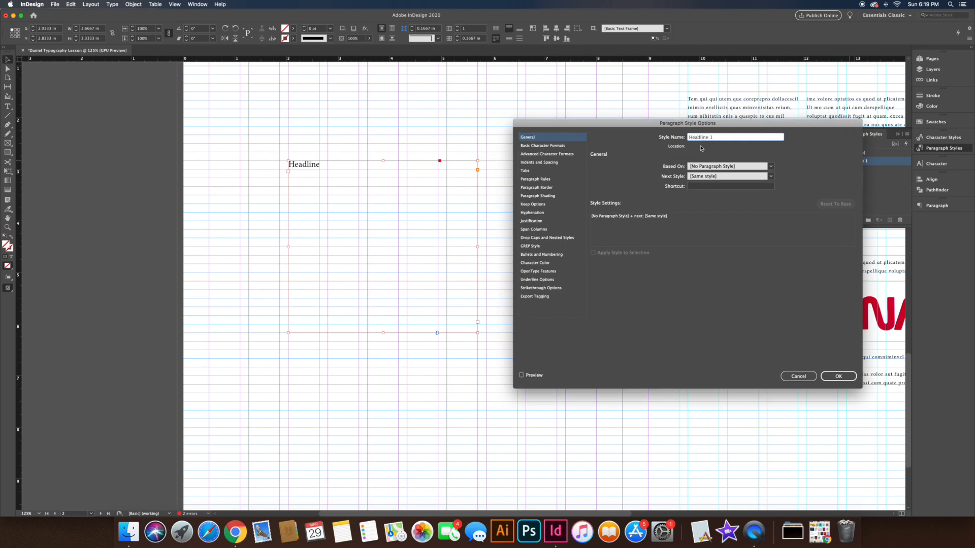
pyautogui.click(717, 168)
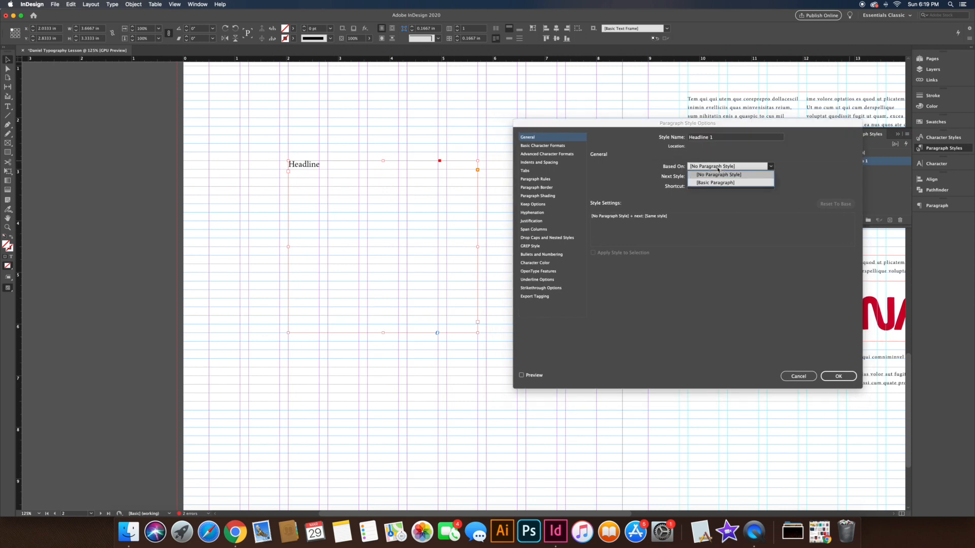
pyautogui.click(704, 159)
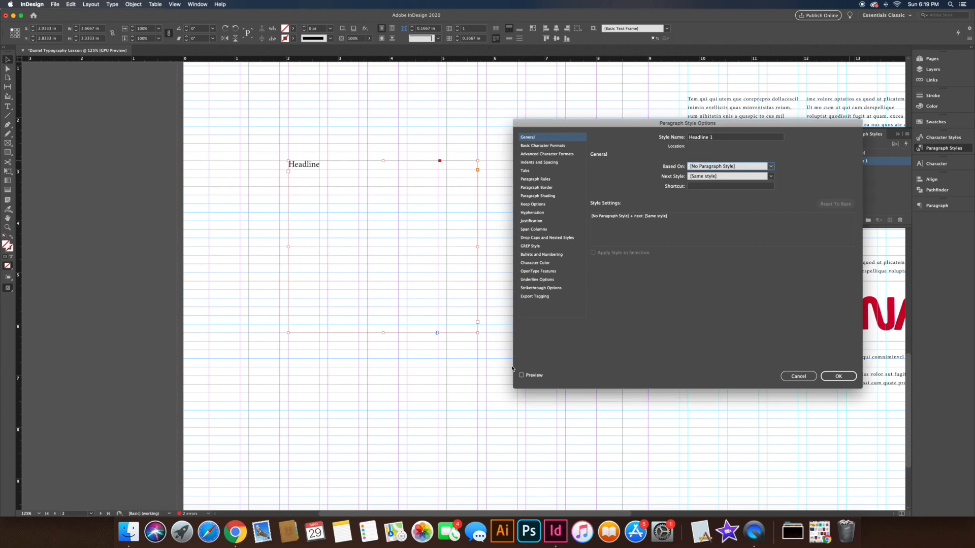
# Turn on the style preview and set the Headline 1 style's font to Helvetica Neue Bold
pyautogui.click(521, 376)
pyautogui.click(538, 146)
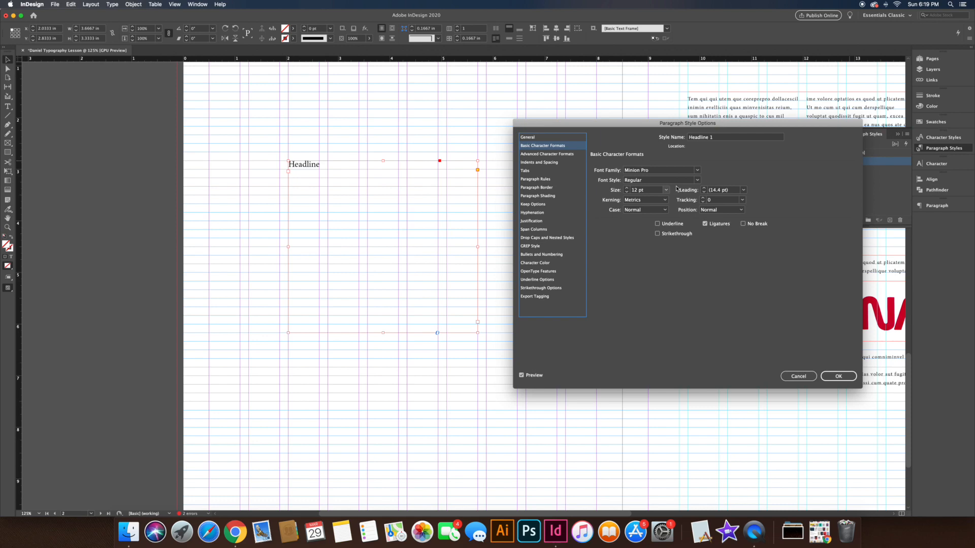
pyautogui.click(699, 172)
pyautogui.scroll(8, 683, 209)
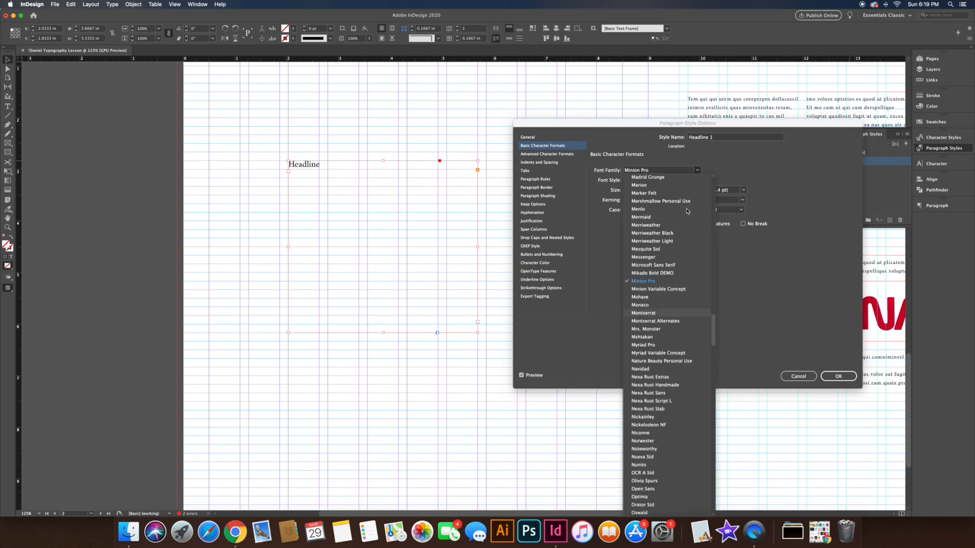
pyautogui.scroll(5, 683, 209)
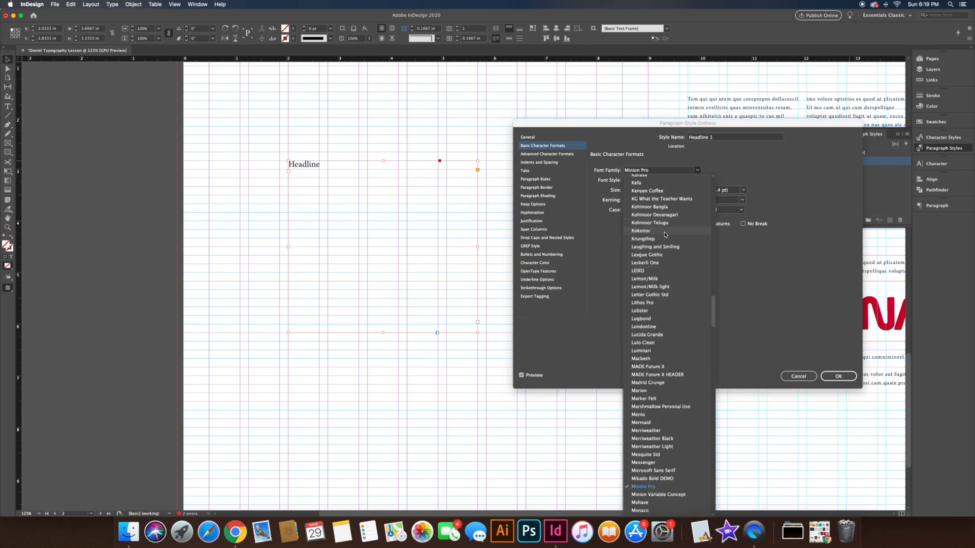
pyautogui.scroll(6, 663, 260)
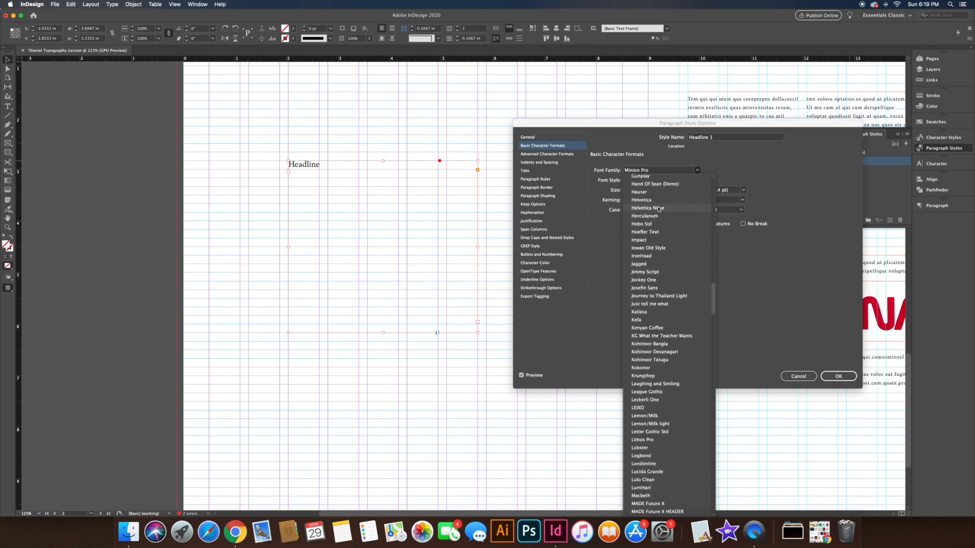
pyautogui.click(659, 209)
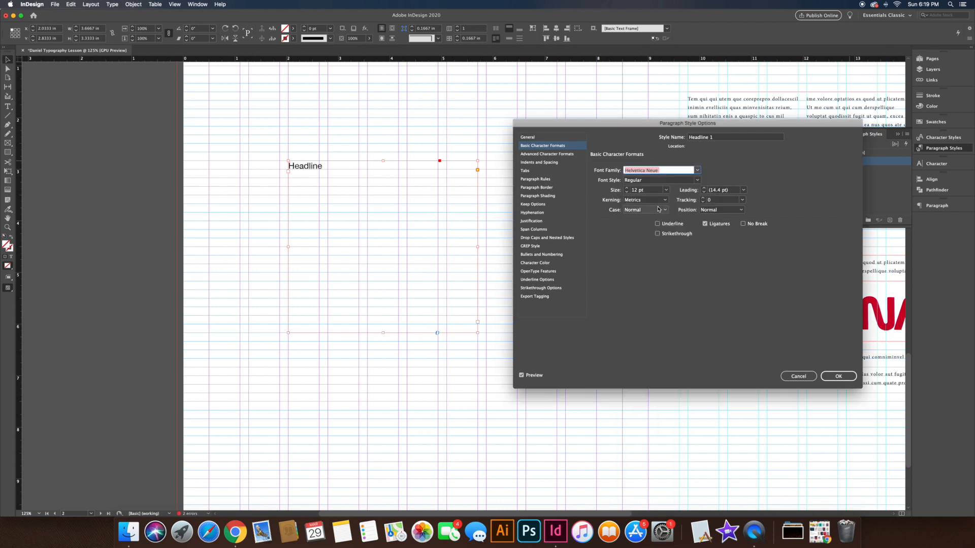
pyautogui.click(703, 181)
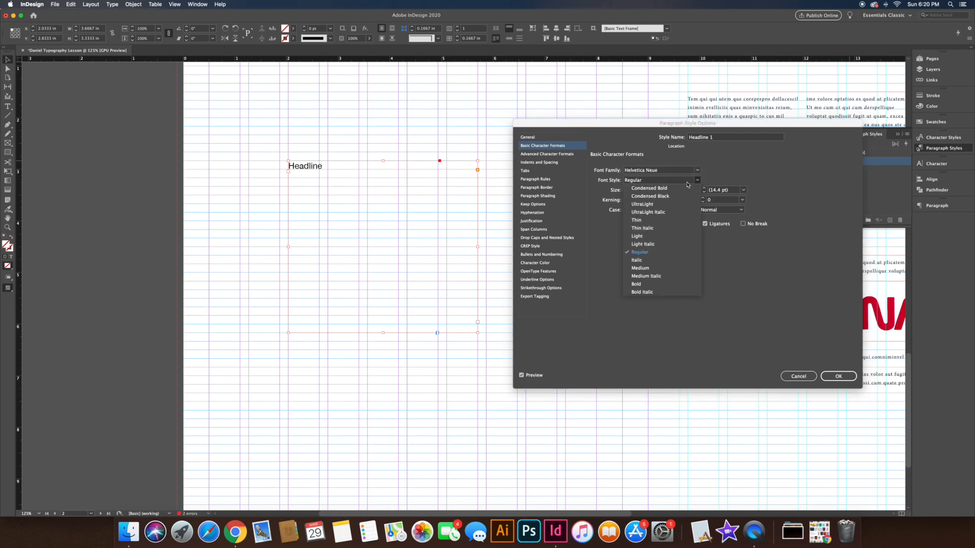
pyautogui.click(680, 192)
pyautogui.click(698, 181)
pyautogui.click(655, 288)
# Set the Headline 1 style's font size to 57 pt and its tracking to 50
pyautogui.click(627, 189)
pyautogui.click(627, 188)
pyautogui.click(627, 189)
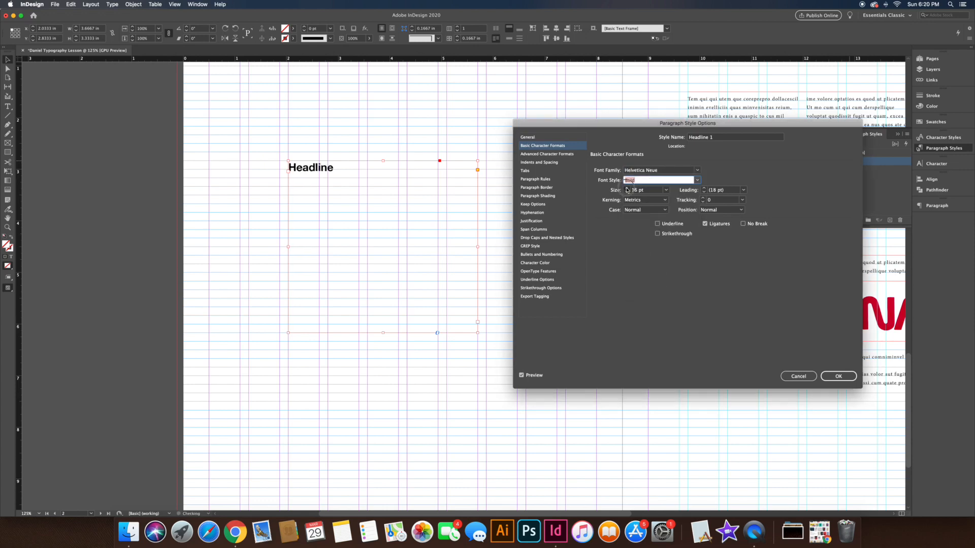
pyautogui.click(627, 190)
pyautogui.click(627, 190)
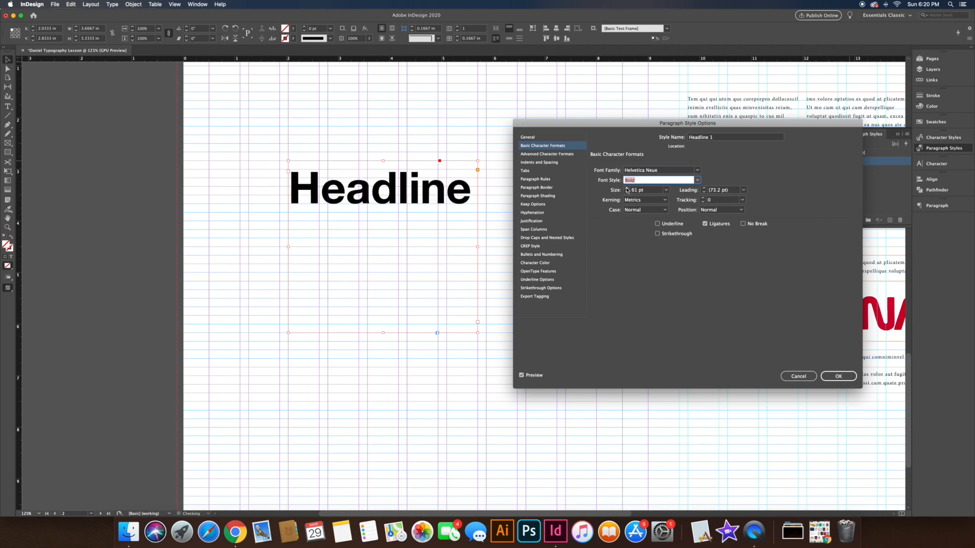
pyautogui.click(627, 192)
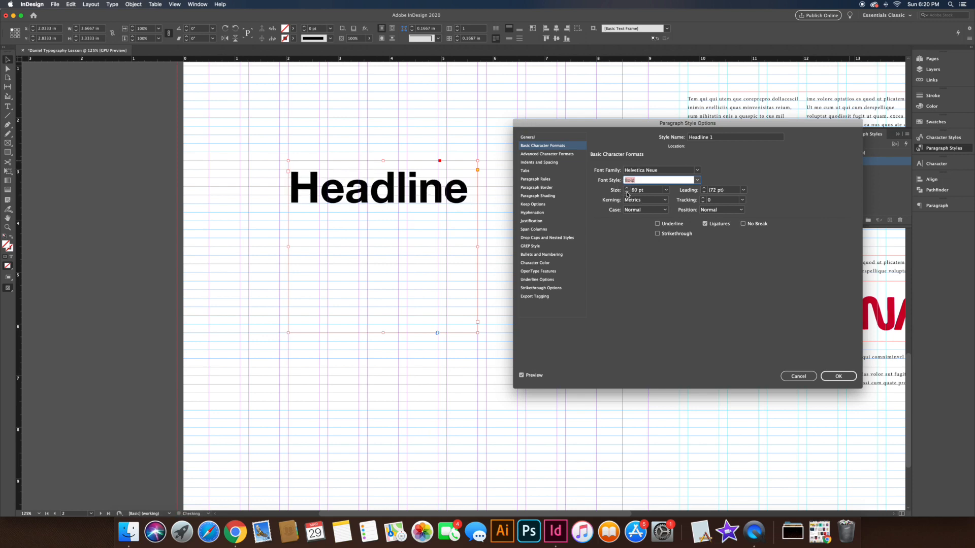
pyautogui.click(743, 200)
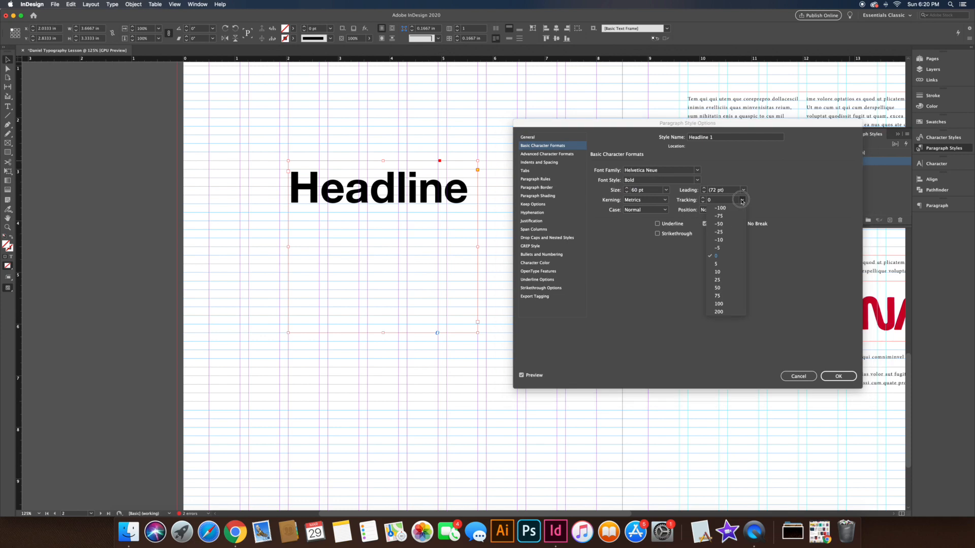
pyautogui.click(728, 288)
pyautogui.click(626, 192)
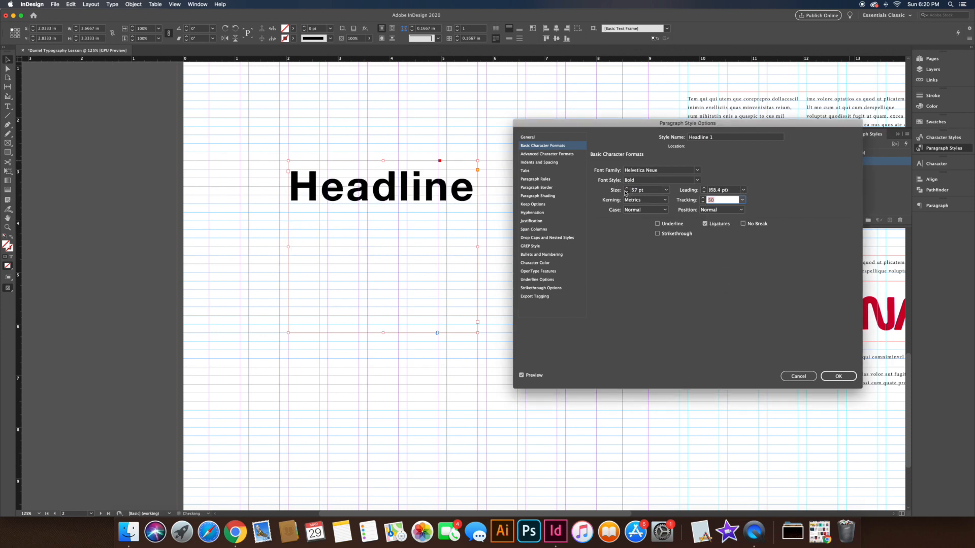
# Set the Headline 1 style's font size to 50 pt and its case to All Caps
pyautogui.click(626, 192)
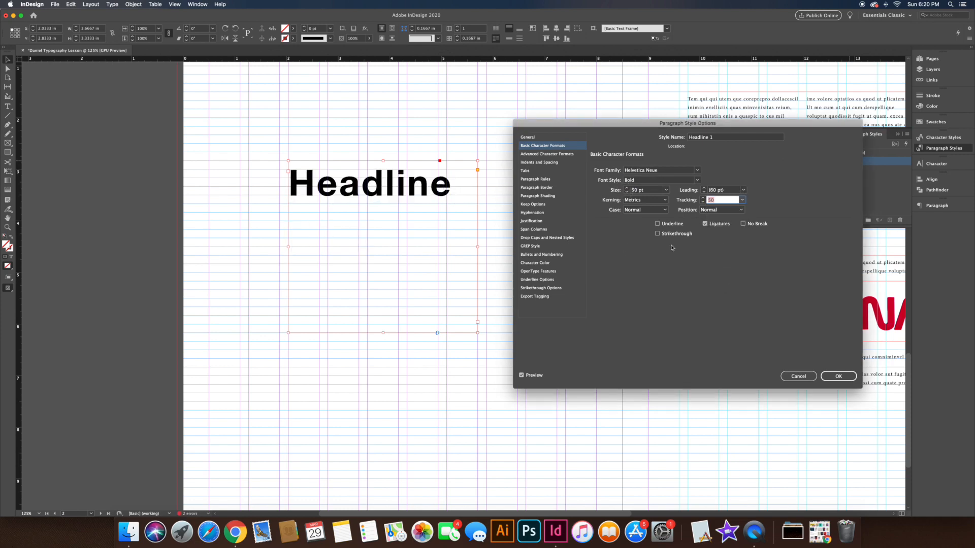
pyautogui.click(634, 212)
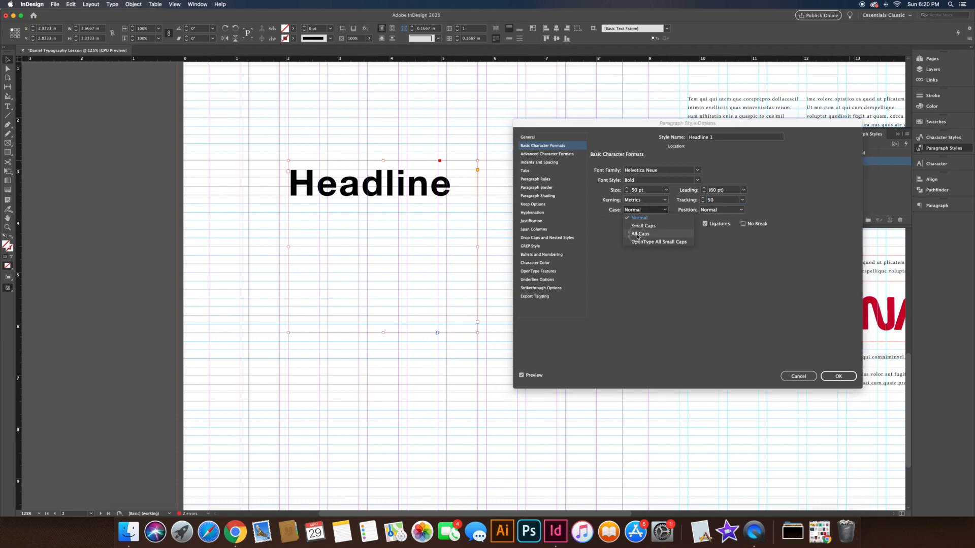
pyautogui.click(638, 234)
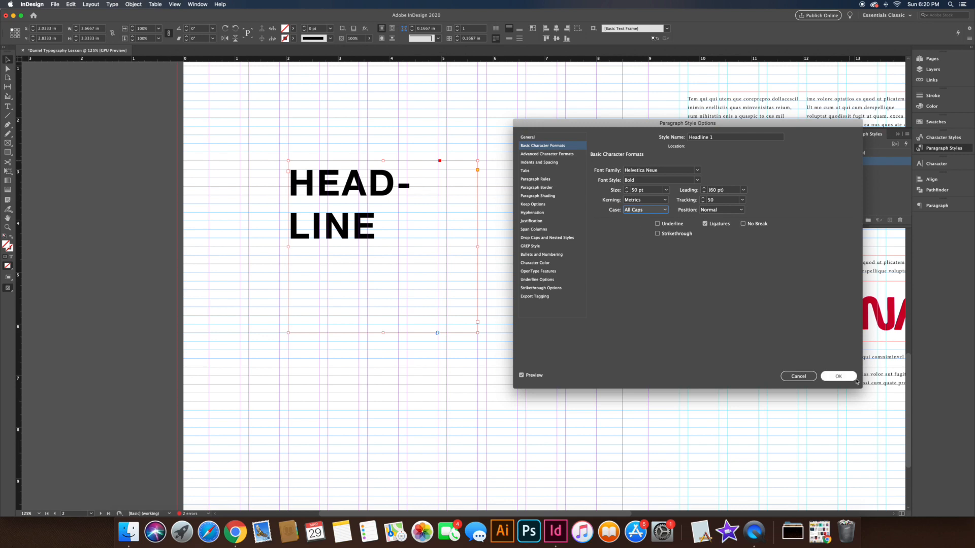
pyautogui.click(838, 376)
# Resize the headline text frame to about 5.97 by 1.5 in so the word fits on one line
pyautogui.moveTo(480, 248); pyautogui.dragTo(595, 243)
pyautogui.moveTo(442, 333); pyautogui.dragTo(445, 238)
# Edit the Headline 1 paragraph style and raise its font size to 60 pt
pyautogui.doubleClick(872, 162)
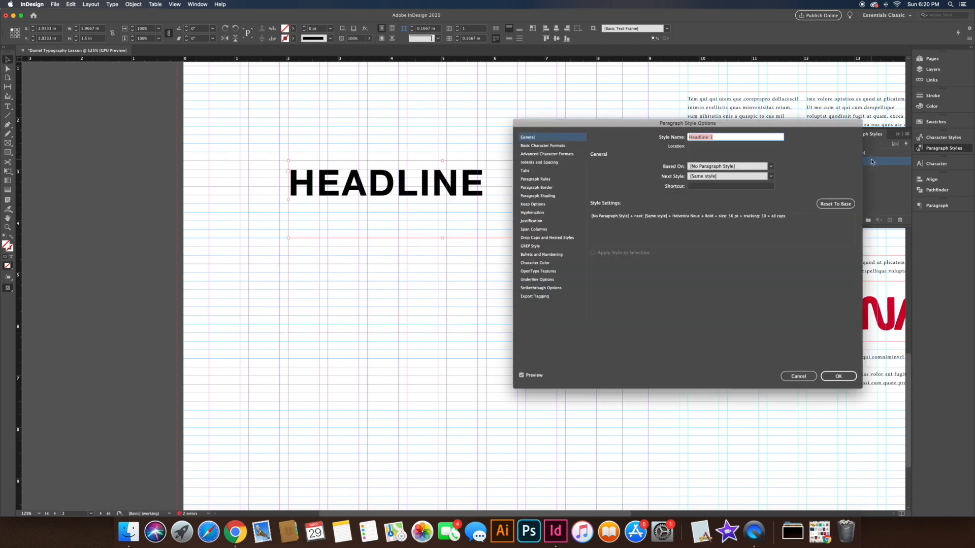
pyautogui.click(542, 145)
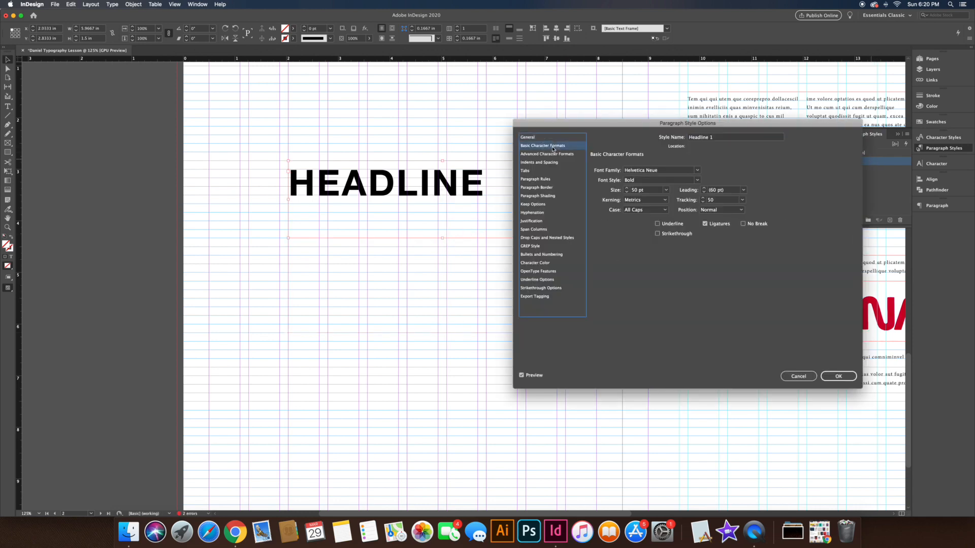
pyautogui.click(627, 188)
pyautogui.click(627, 188)
pyautogui.click(627, 188)
pyautogui.click(627, 187)
pyautogui.click(627, 188)
pyautogui.click(627, 188)
pyautogui.click(628, 188)
pyautogui.click(627, 188)
pyautogui.click(627, 188)
pyautogui.click(627, 188)
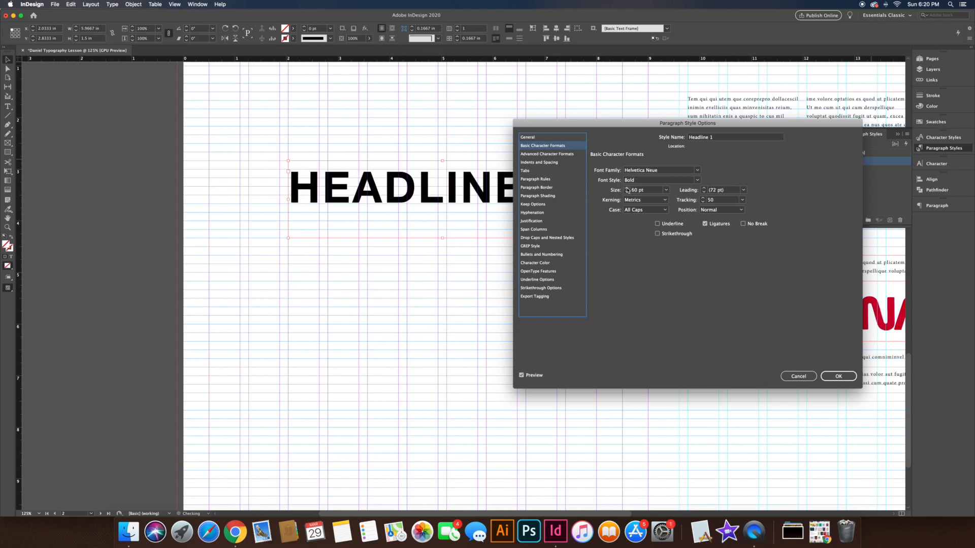
# Set the Headline 1 style's tracking to 0
pyautogui.click(742, 200)
pyautogui.click(726, 250)
pyautogui.click(702, 202)
pyautogui.click(702, 202)
pyautogui.click(703, 202)
pyautogui.click(702, 203)
pyautogui.click(702, 198)
pyautogui.doubleClick(703, 198)
pyautogui.doubleClick(703, 198)
pyautogui.click(702, 198)
pyautogui.click(702, 198)
pyautogui.click(702, 203)
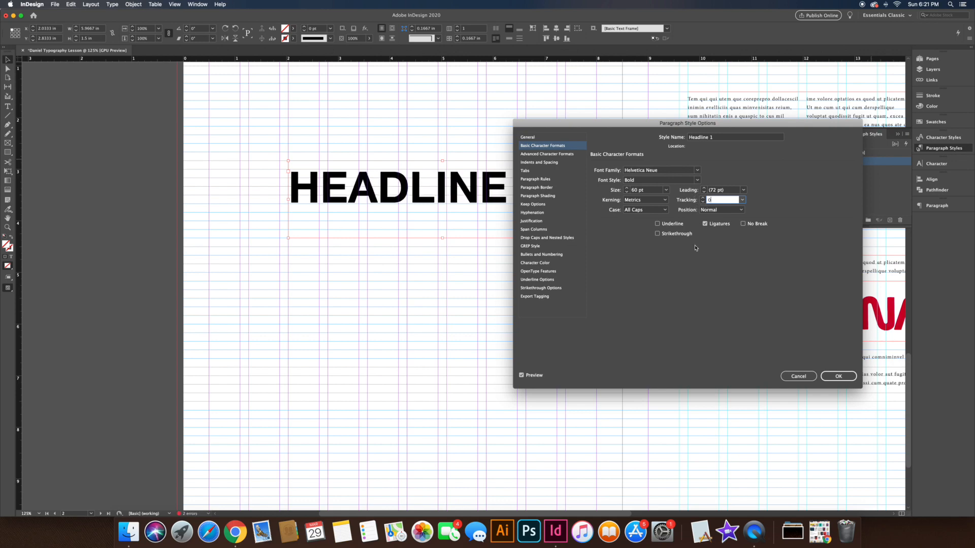
# Align all lines of the Headline 1 style to the grid
pyautogui.click(547, 155)
pyautogui.click(546, 163)
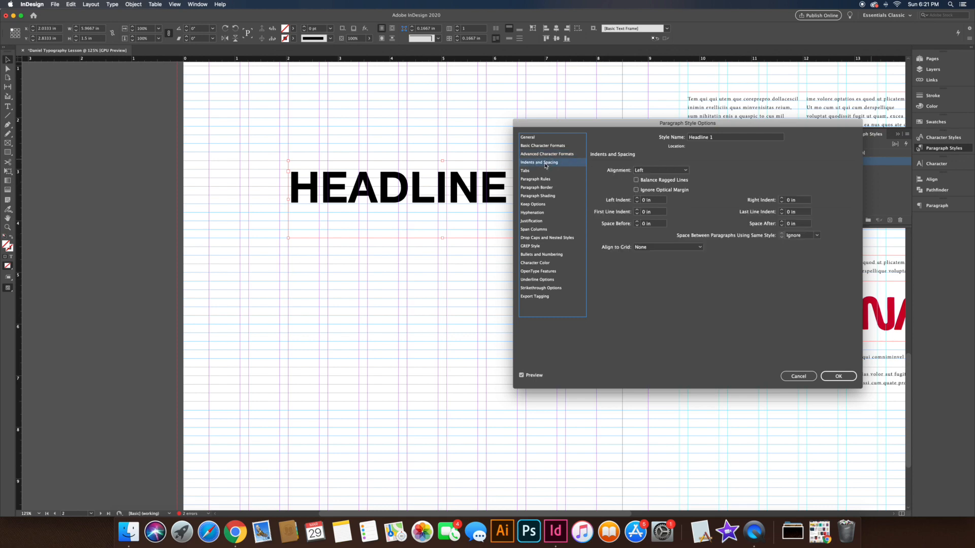
pyautogui.click(646, 248)
pyautogui.click(647, 264)
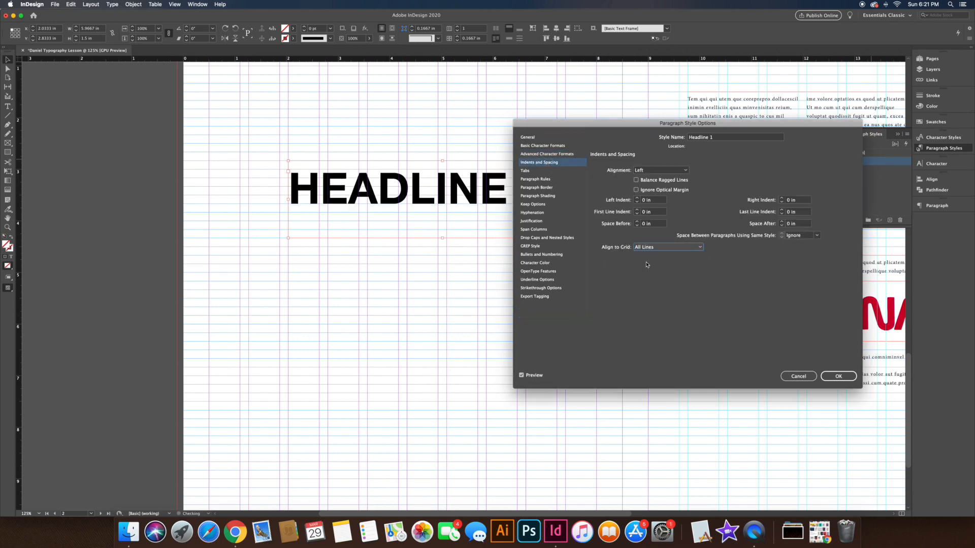
# Turn off hyphenation in the Headline 1 style
pyautogui.click(534, 171)
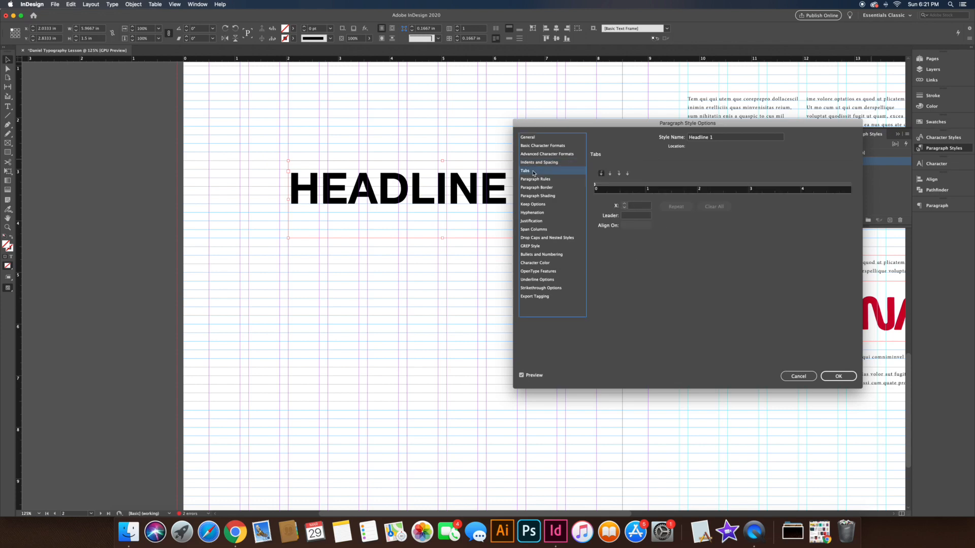
pyautogui.click(534, 179)
pyautogui.click(535, 188)
pyautogui.click(534, 197)
pyautogui.click(535, 205)
pyautogui.click(534, 214)
pyautogui.click(599, 166)
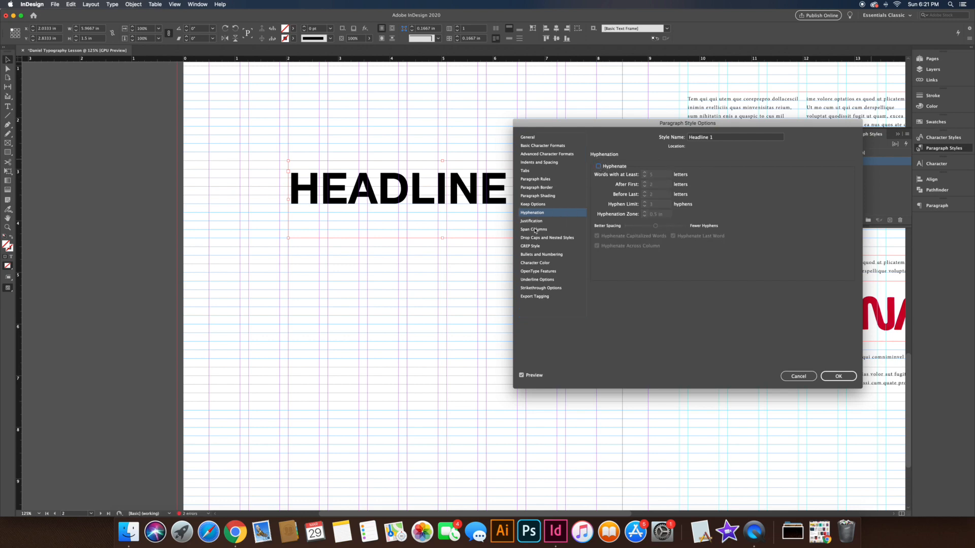
# Set the Headline 1 style's character color to [None] and save the style
pyautogui.click(535, 263)
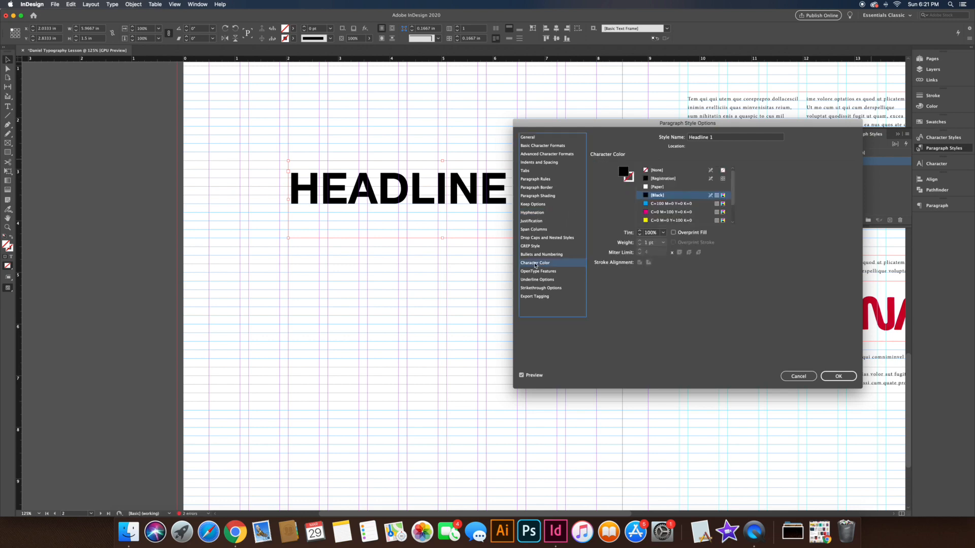
pyautogui.click(661, 171)
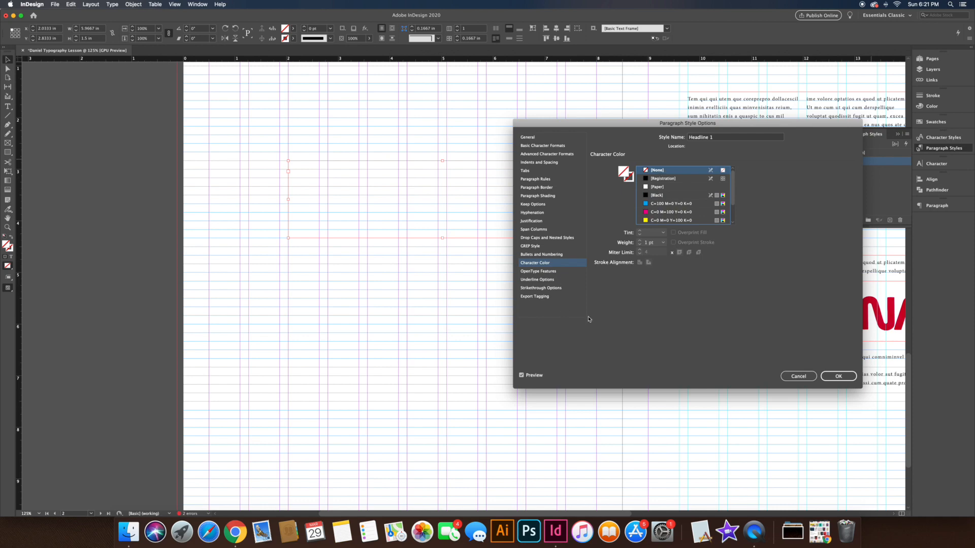
pyautogui.click(839, 377)
# Create a character style named "Black" with the [Black] swatch as its character color
pyautogui.click(468, 265)
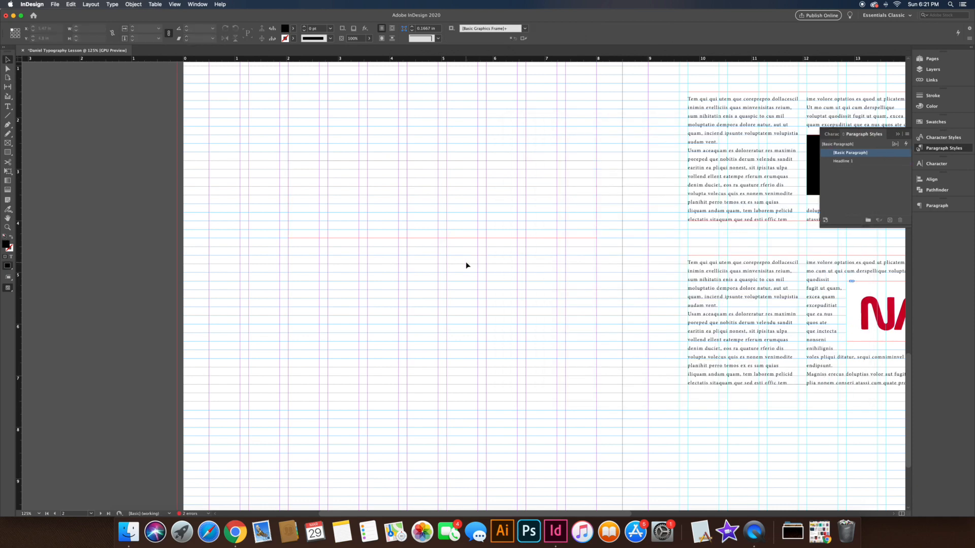
pyautogui.click(934, 138)
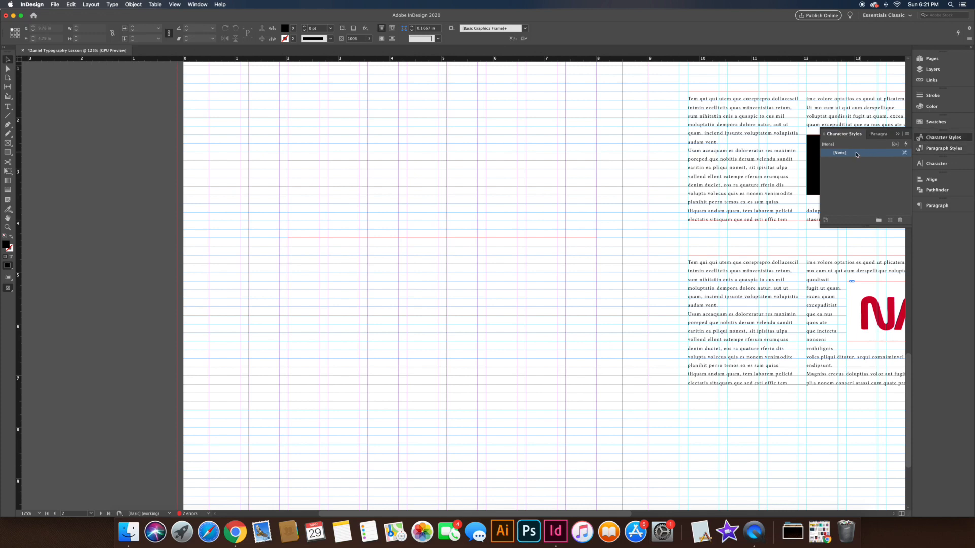
pyautogui.click(889, 220)
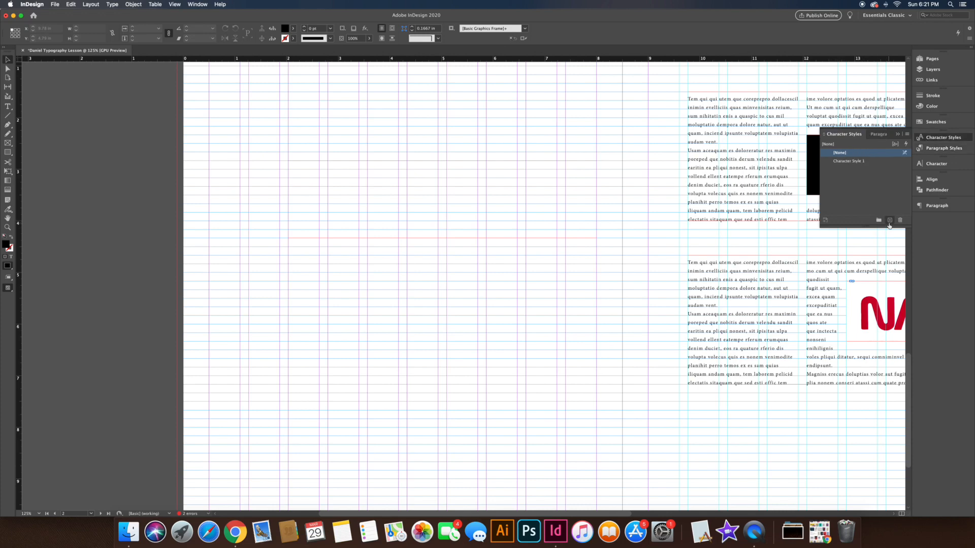
pyautogui.doubleClick(867, 162)
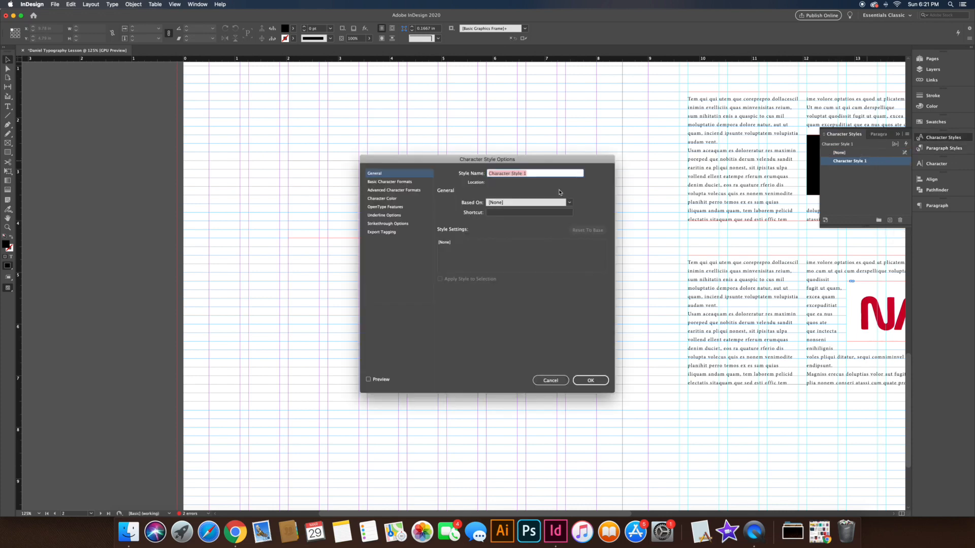
pyautogui.write('Black')
pyautogui.click(385, 198)
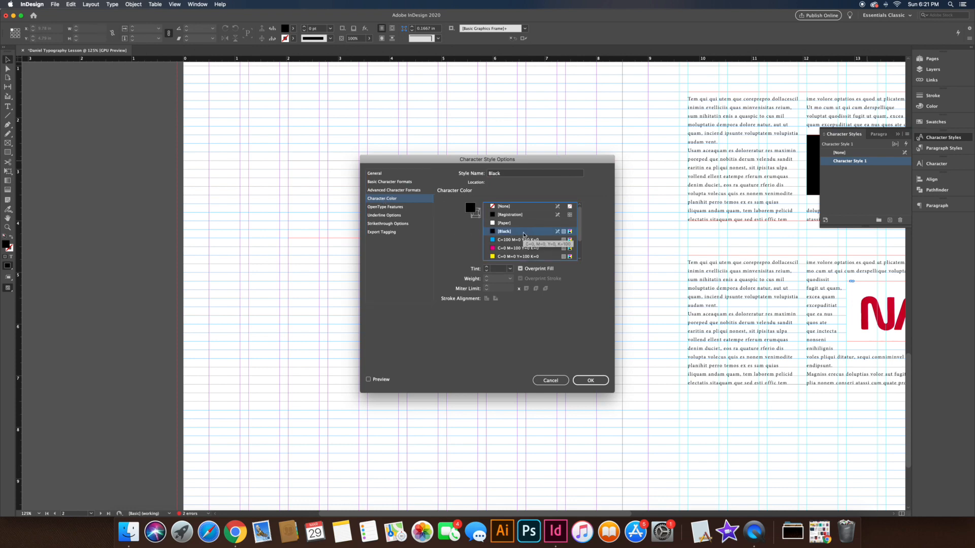
pyautogui.click(590, 380)
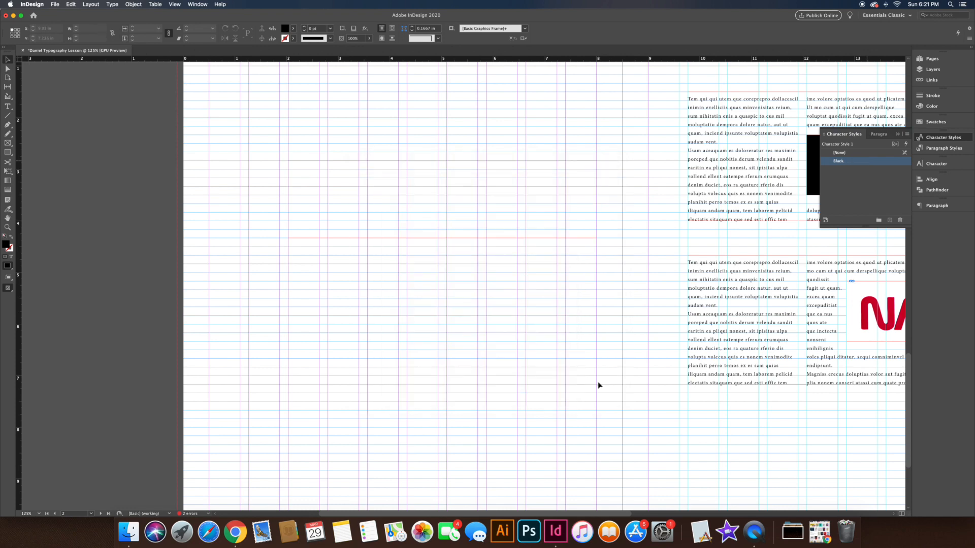
# Apply the Black character style to the headline text frame
pyautogui.click(416, 188)
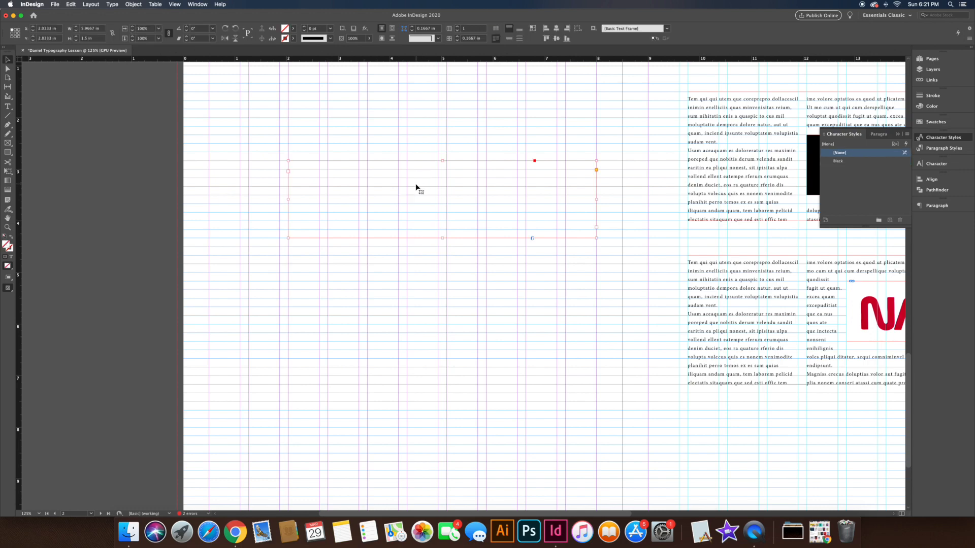
pyautogui.click(859, 161)
pyautogui.click(514, 320)
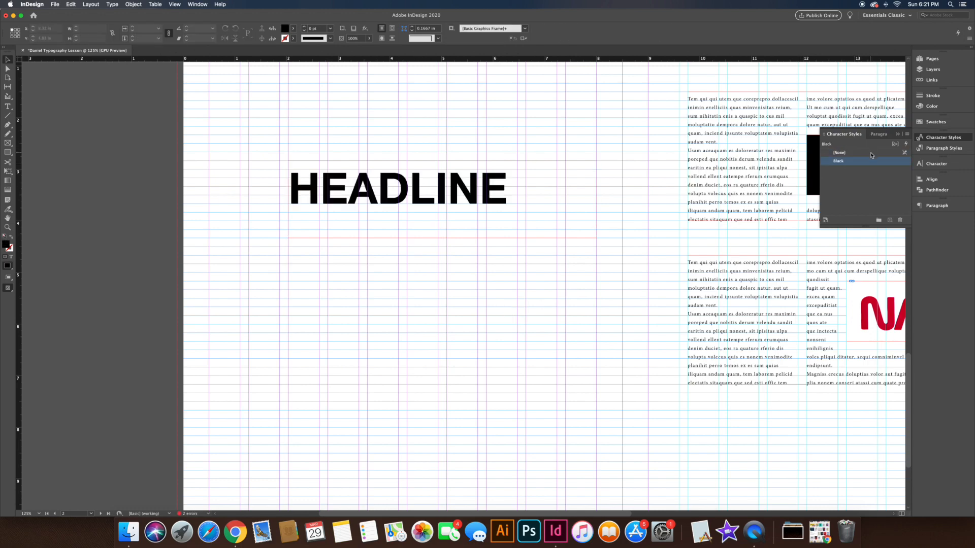
# Create a character style named "Red" with a red swatch as its character color
pyautogui.click(890, 220)
pyautogui.doubleClick(861, 169)
pyautogui.write('R')
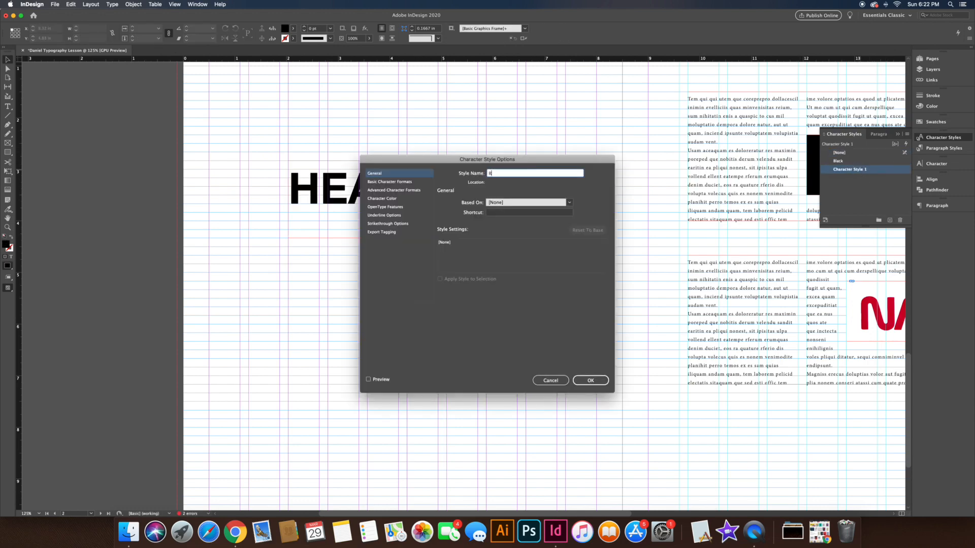
pyautogui.write('ed')
pyautogui.click(398, 200)
pyautogui.click(495, 240)
pyautogui.click(589, 380)
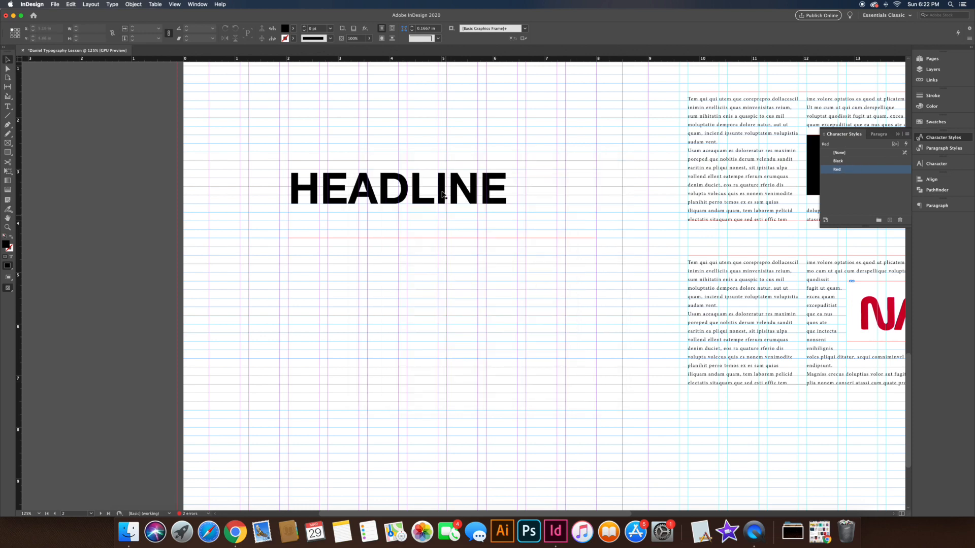
# Apply the Red character style to the headline text frame
pyautogui.click(447, 228)
pyautogui.click(854, 170)
pyautogui.click(475, 263)
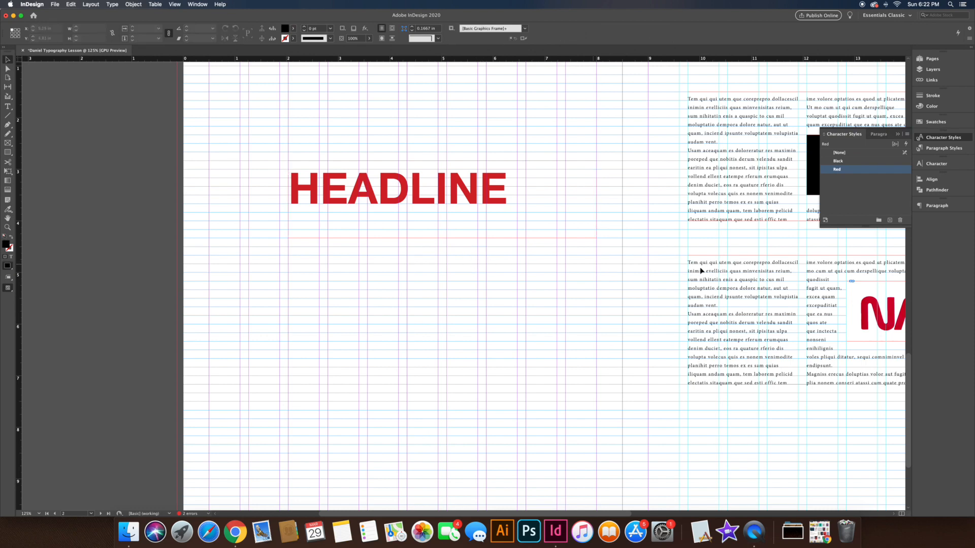
# Create a new paragraph style named "Subheadline"
pyautogui.click(944, 149)
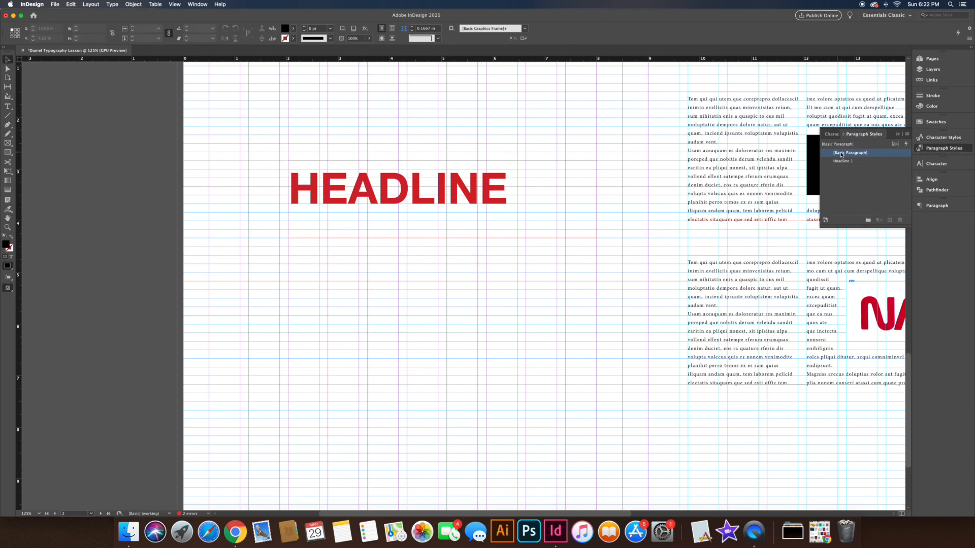
pyautogui.click(889, 220)
pyautogui.doubleClick(854, 162)
pyautogui.write('Sybheadline')
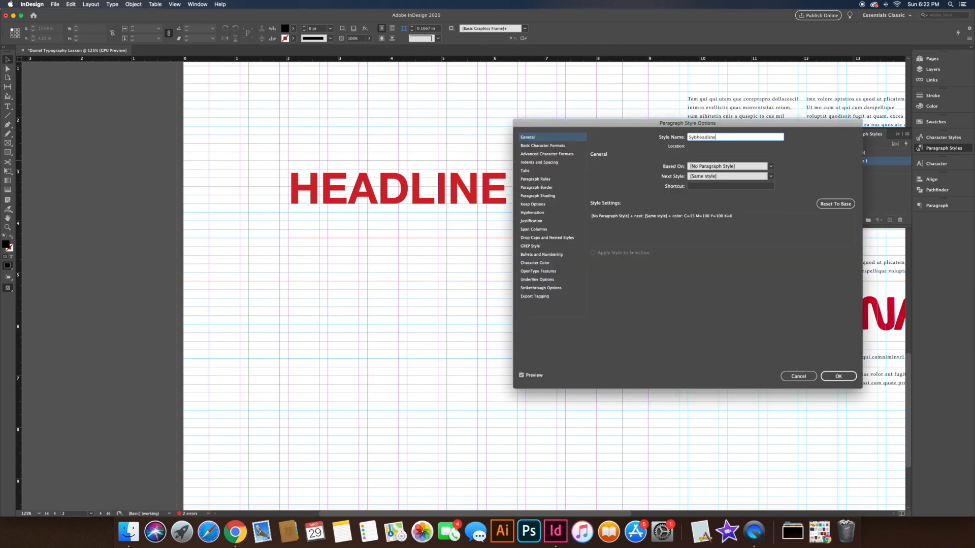
pyautogui.click(695, 137)
pyautogui.press('BackSpace')
pyautogui.write('u')
pyautogui.click(838, 376)
# Duplicate the headline text frame and place the copy directly below the original at about Y 4.5 in
pyautogui.hscroll(2, 589, 132)
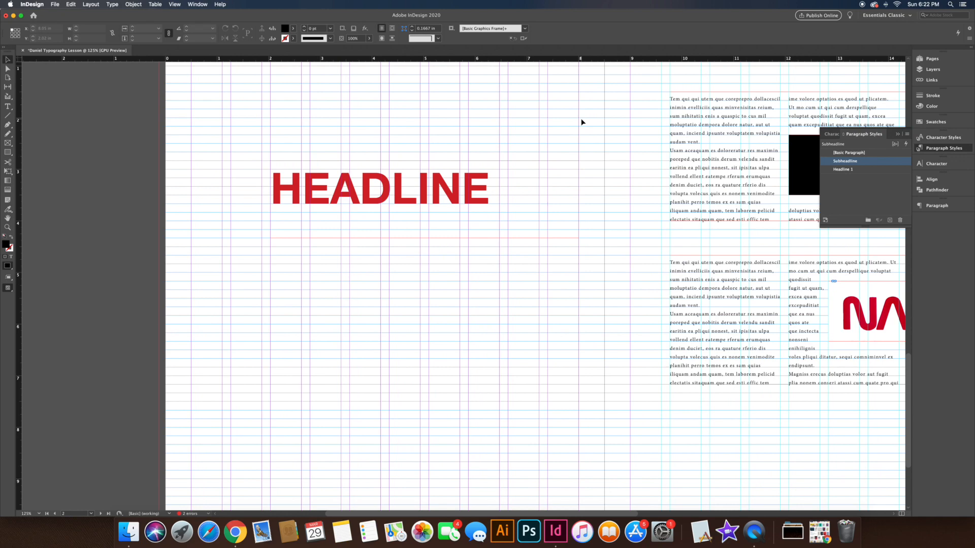
pyautogui.click(412, 188)
pyautogui.moveTo(397, 187); pyautogui.dragTo(397, 272)
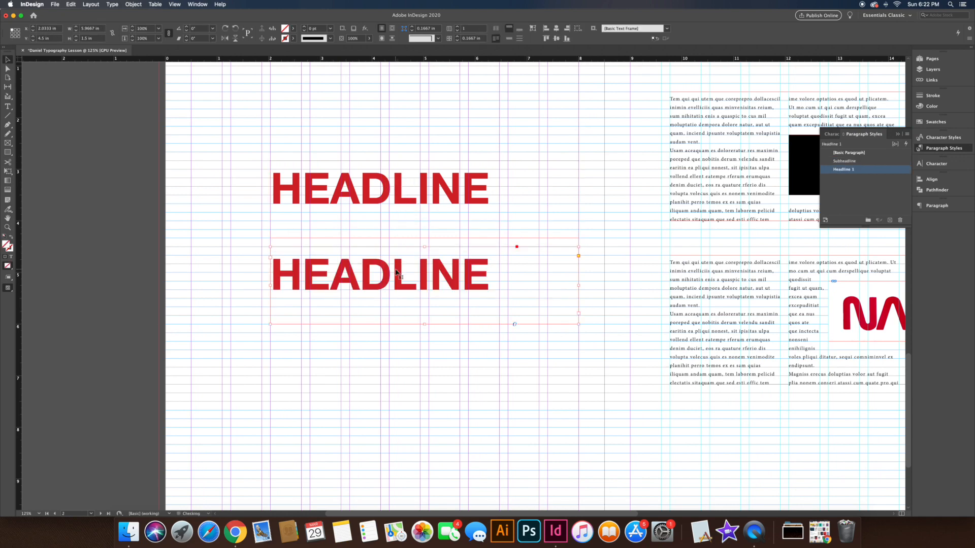
# Apply the Subheadline style to the lower frame and set the style's font to Helvetica Neue Condensed Black
pyautogui.doubleClick(844, 161)
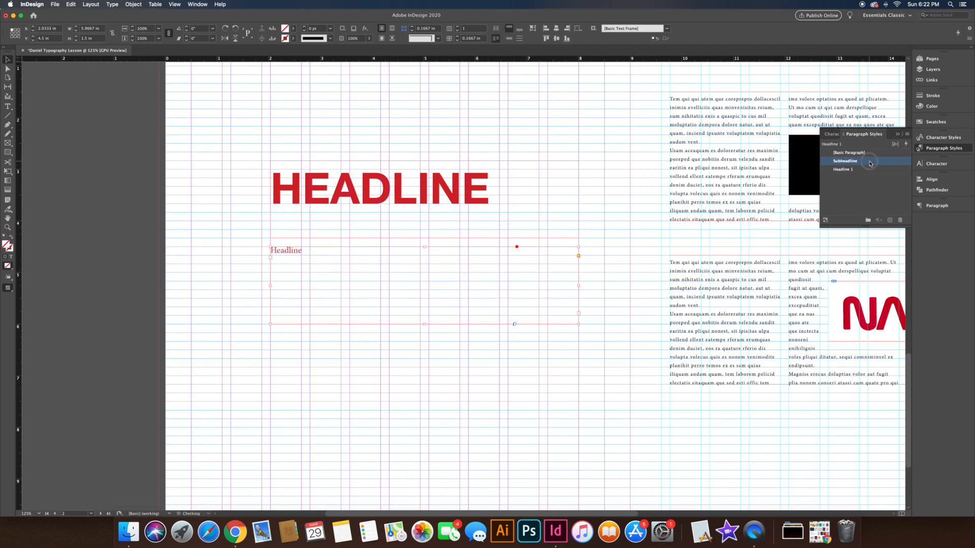
pyautogui.click(566, 146)
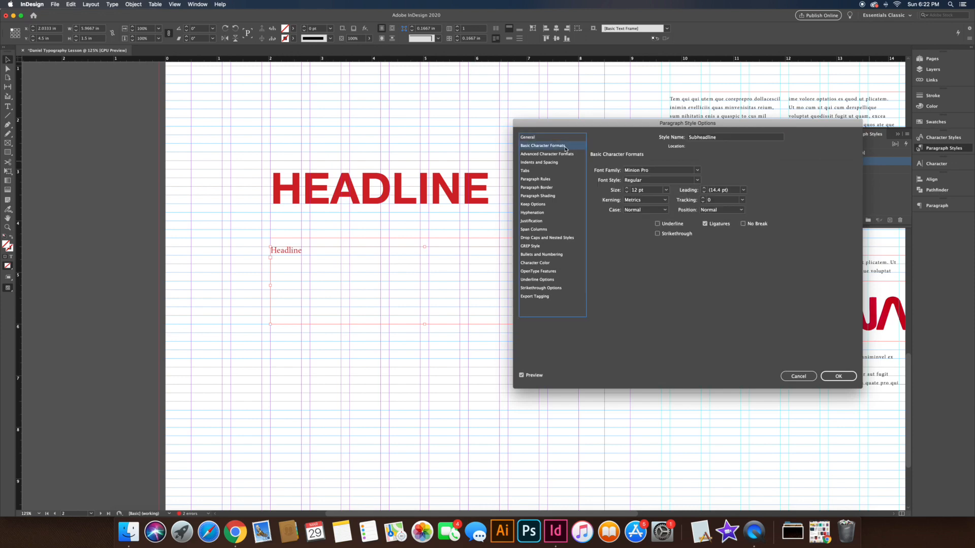
pyautogui.click(697, 170)
pyautogui.scroll(-15, 690, 188)
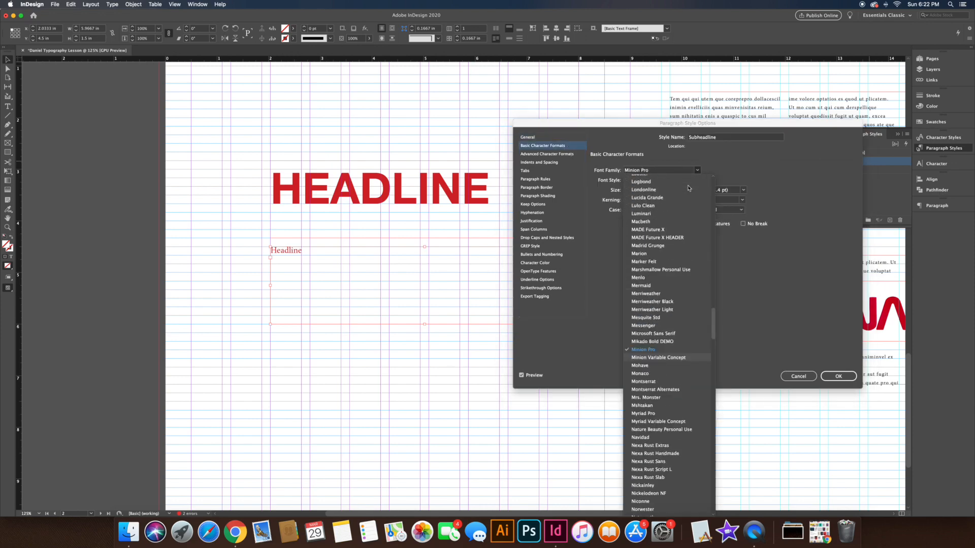
pyautogui.scroll(5, 689, 189)
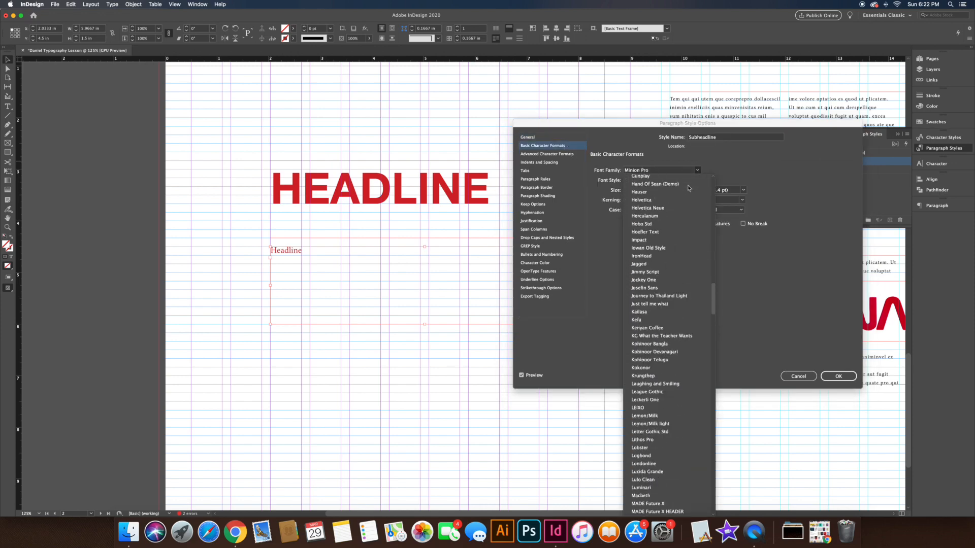
pyautogui.click(653, 209)
pyautogui.click(699, 181)
pyautogui.click(650, 196)
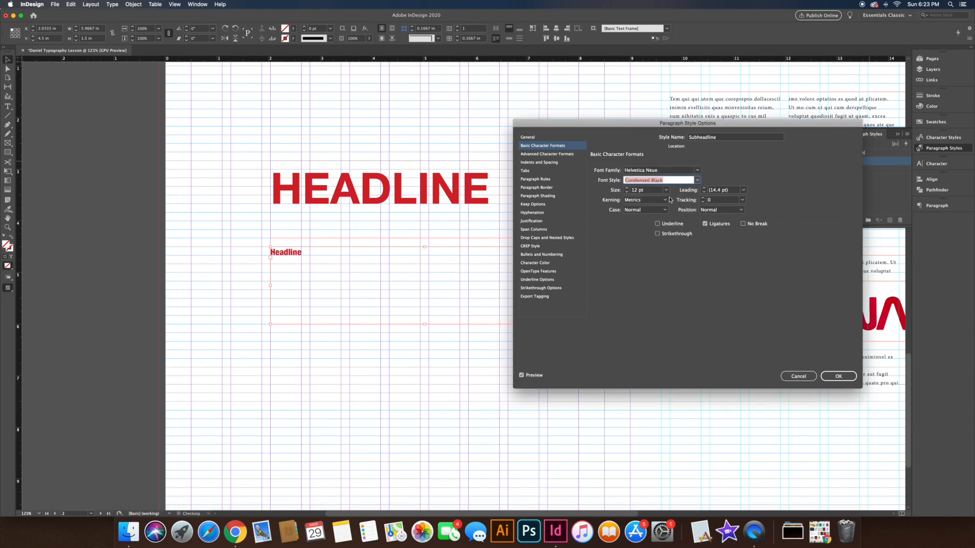
# Set the Subheadline style's size to 30 pt and tracking to 100, keeping the Condensed Black font style
pyautogui.click(627, 188)
pyautogui.click(627, 189)
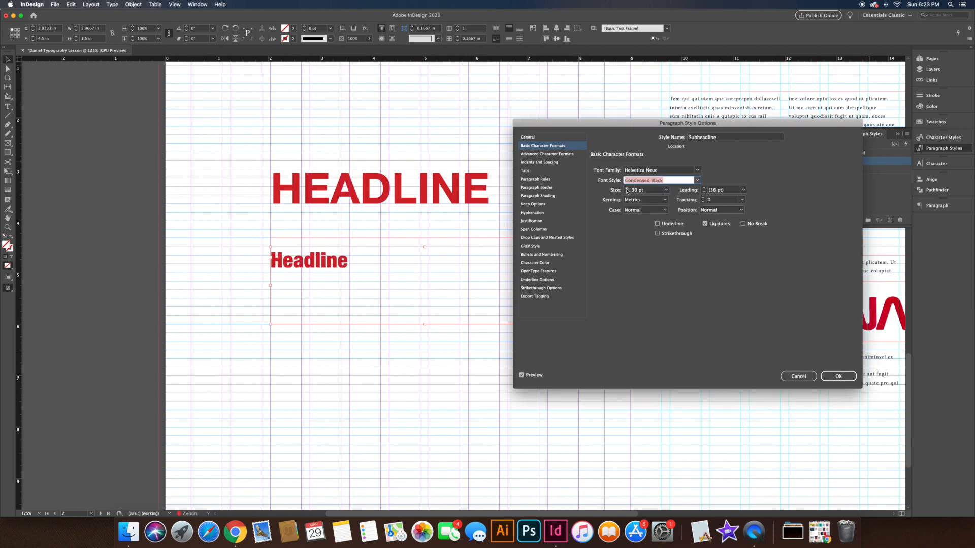
pyautogui.click(742, 200)
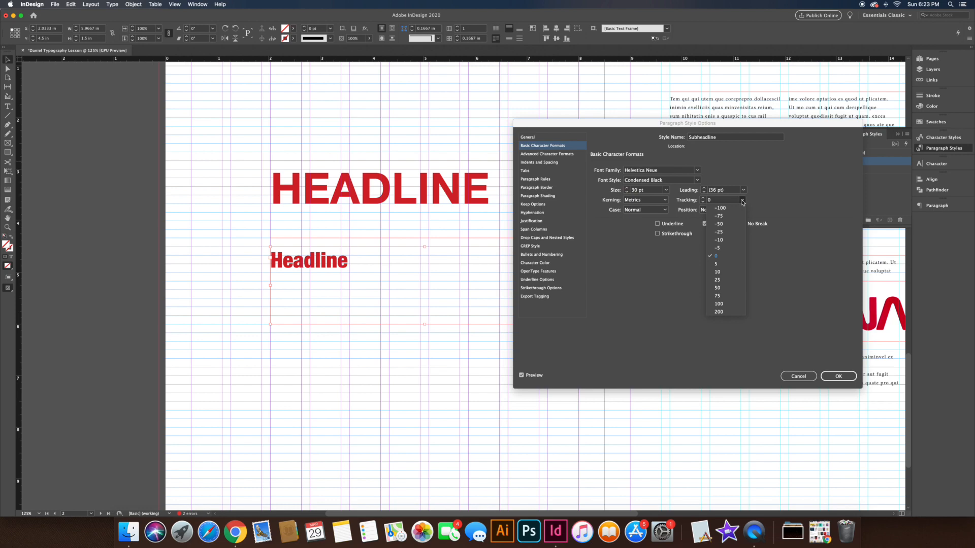
pyautogui.click(733, 291)
pyautogui.click(741, 202)
pyautogui.click(725, 304)
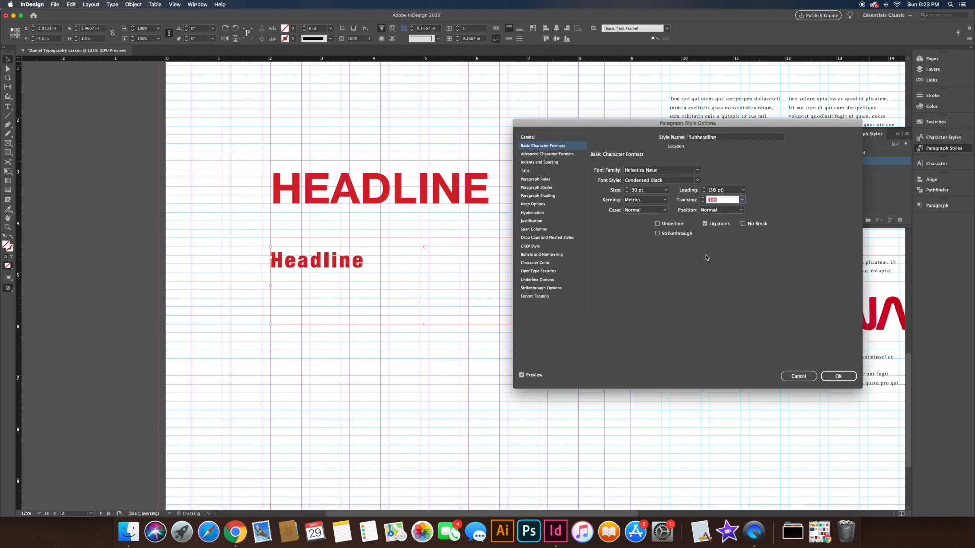
pyautogui.click(698, 181)
pyautogui.click(675, 189)
pyautogui.click(699, 182)
pyautogui.click(676, 196)
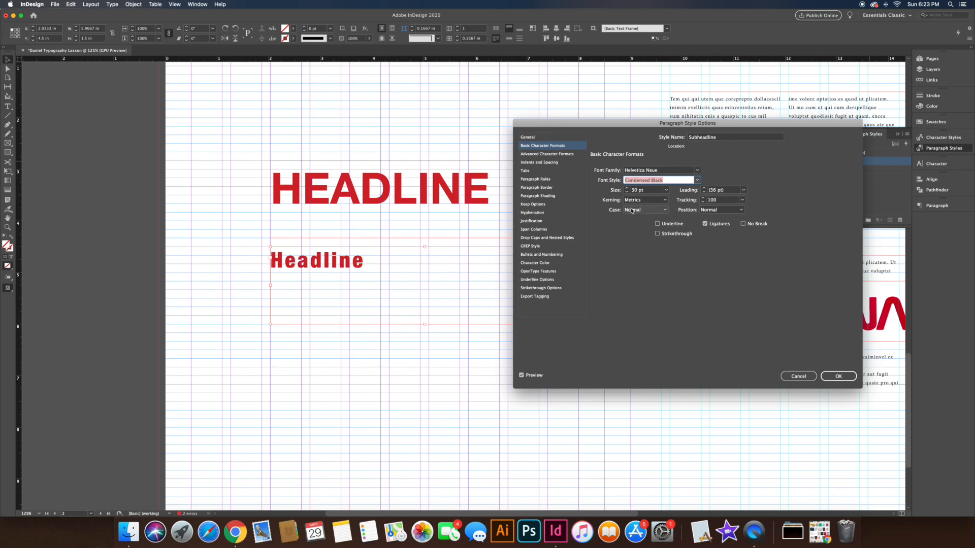
# Align all lines of the Subheadline style to the baseline grid and turn off its hyphenation
pyautogui.click(542, 163)
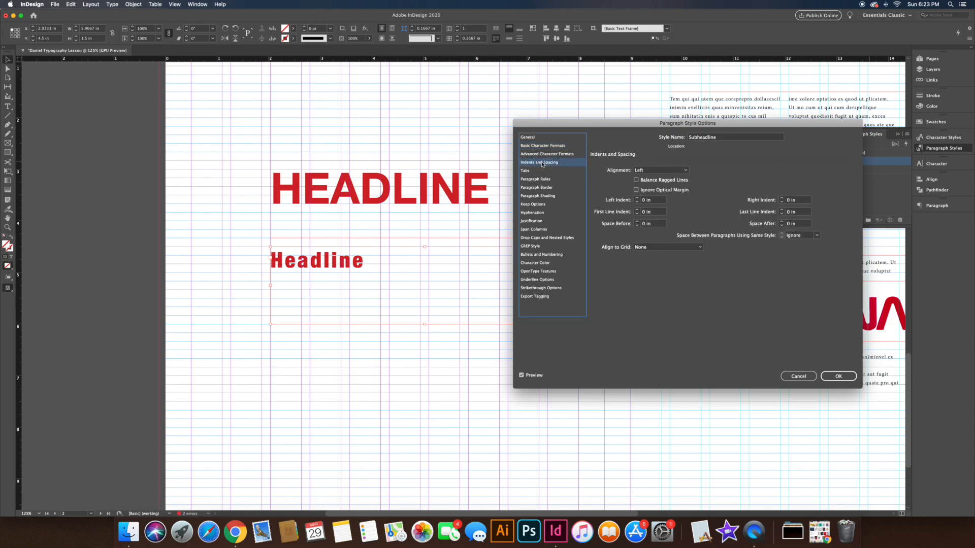
pyautogui.click(656, 248)
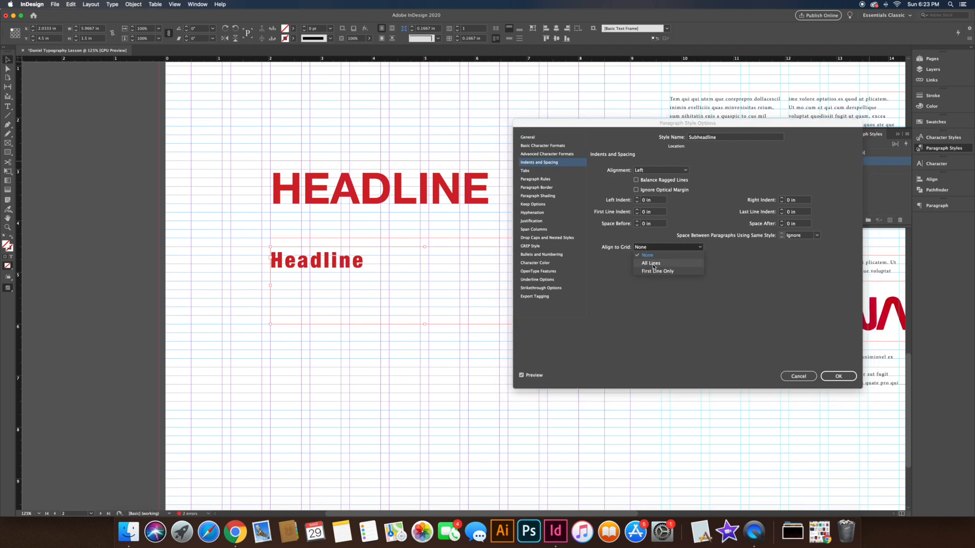
pyautogui.click(654, 264)
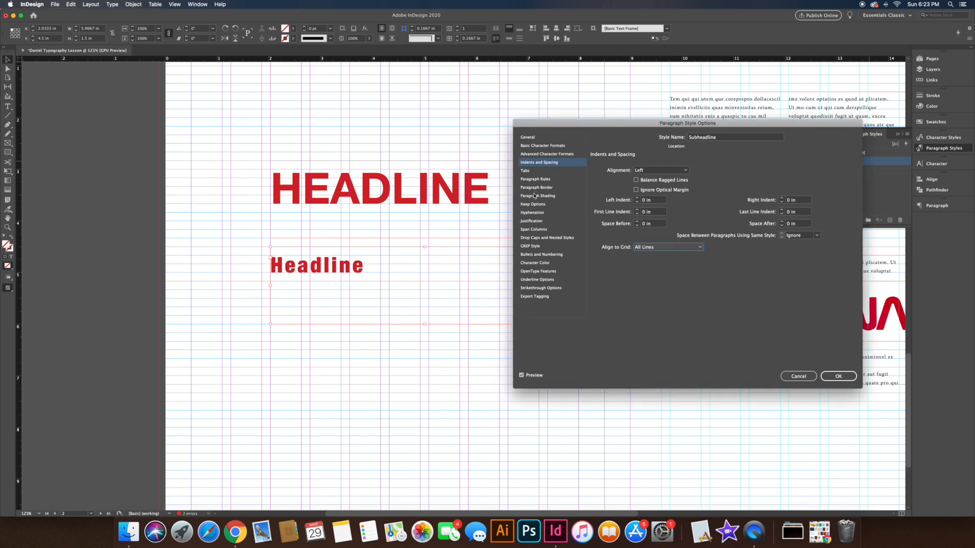
pyautogui.click(532, 213)
pyautogui.click(598, 166)
# Set the Subheadline style's character color to [None] and accept the style options
pyautogui.click(536, 263)
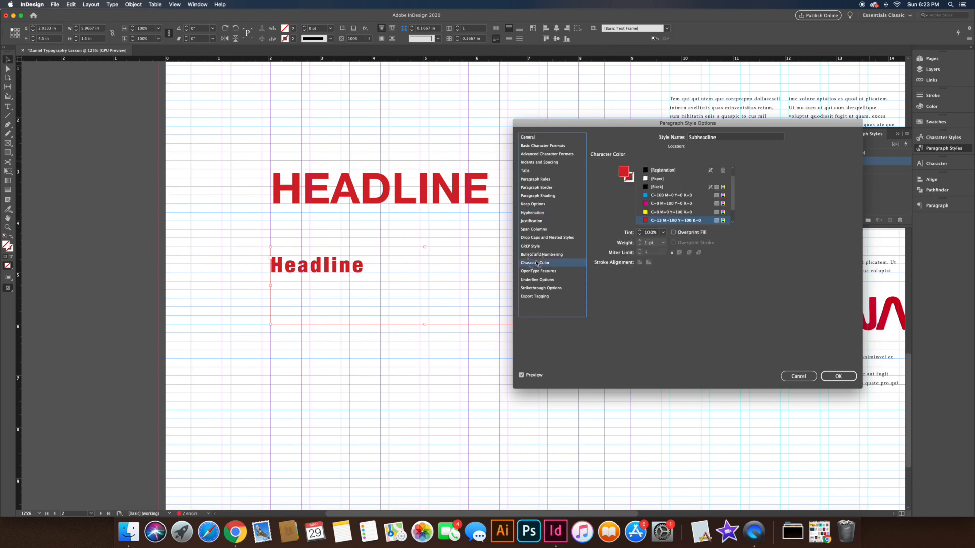
pyautogui.scroll(1, 664, 175)
pyautogui.click(663, 173)
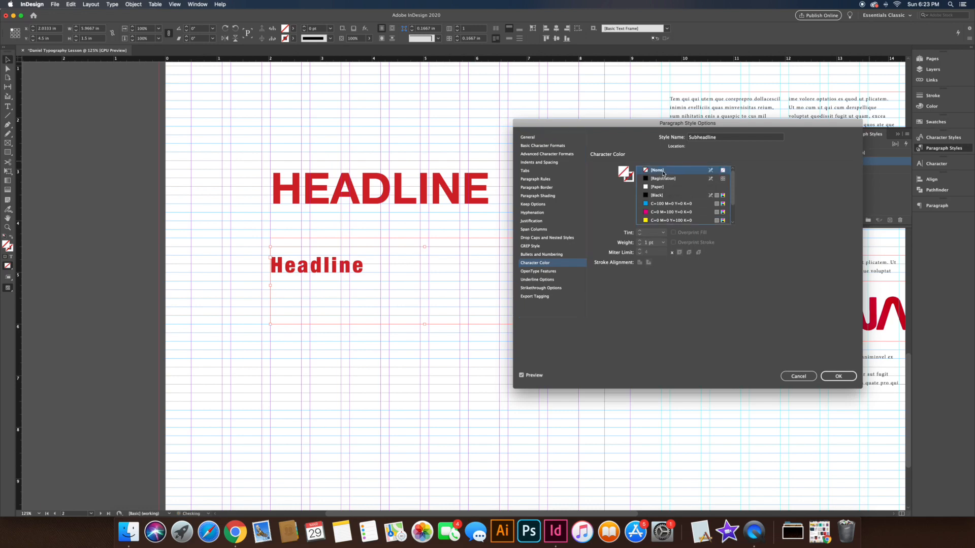
pyautogui.click(839, 376)
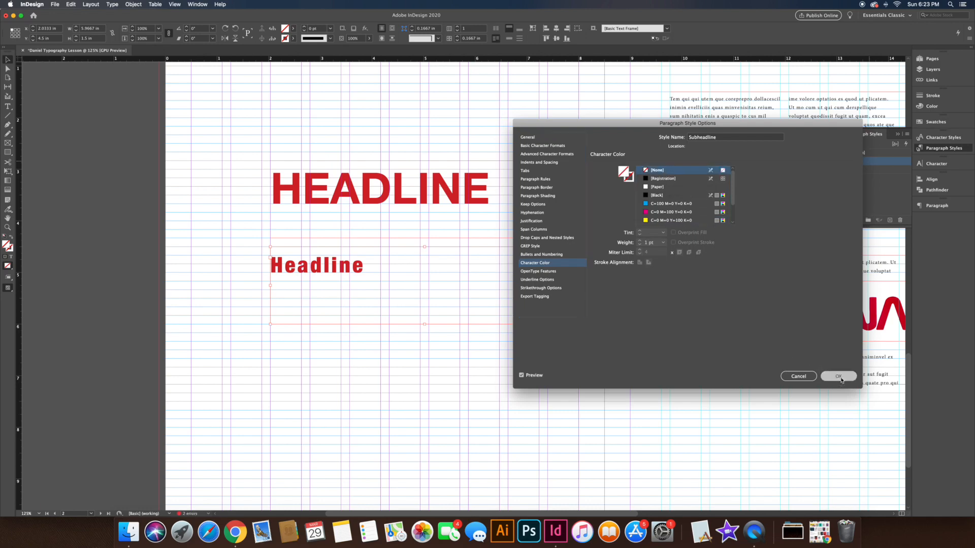
# Replace the lower text frame's character style with Black
pyautogui.click(425, 349)
pyautogui.click(403, 269)
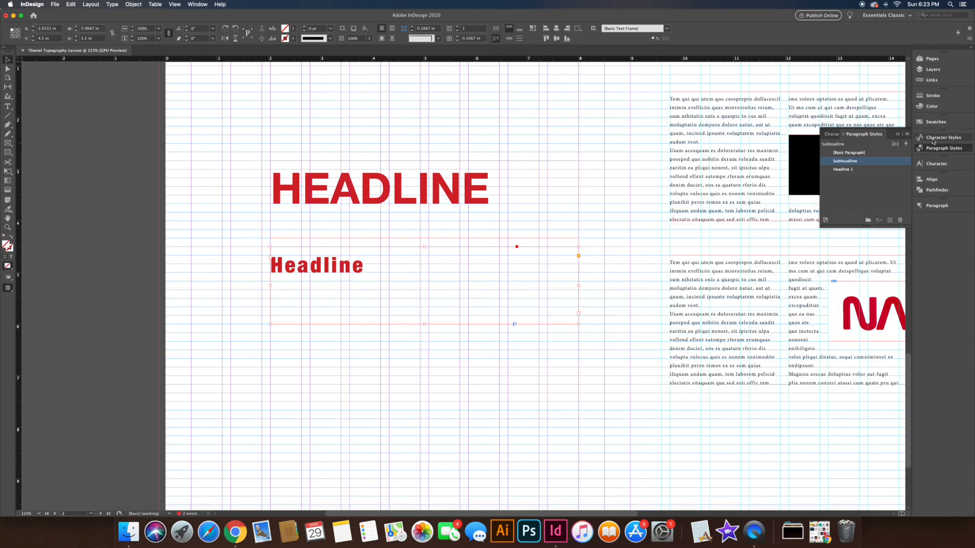
pyautogui.click(938, 138)
pyautogui.click(839, 162)
pyautogui.click(851, 170)
pyautogui.click(851, 153)
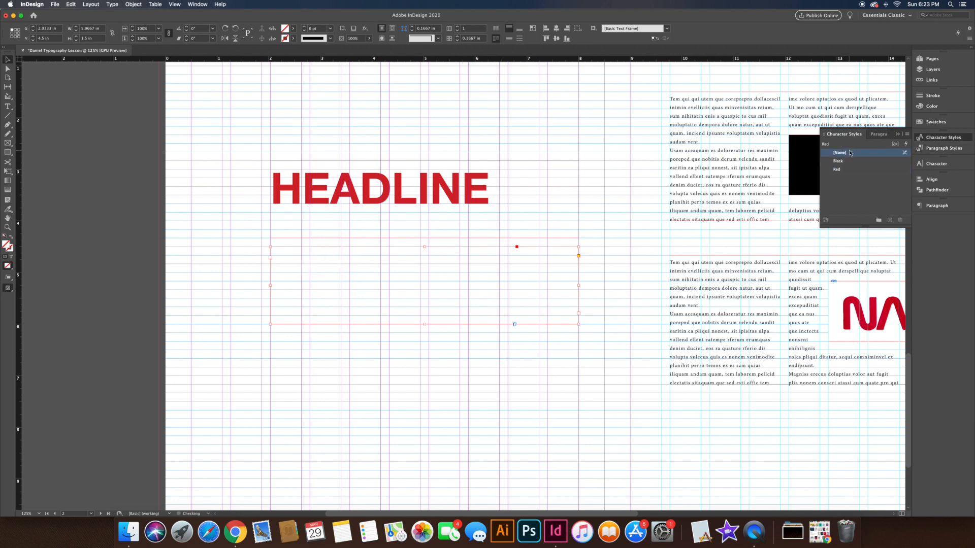
pyautogui.click(850, 162)
# Shorten the headline frame and the frame below it by raising their lower edges
pyautogui.moveTo(425, 324); pyautogui.dragTo(424, 282)
pyautogui.click(401, 235)
pyautogui.moveTo(424, 238); pyautogui.dragTo(425, 213)
pyautogui.moveTo(318, 306); pyautogui.dragTo(333, 264)
# Replace the text in the lower frame with "Subheadline"
pyautogui.doubleClick(295, 265)
pyautogui.moveTo(271, 265); pyautogui.dragTo(373, 261)
pyautogui.write('Subheadline')
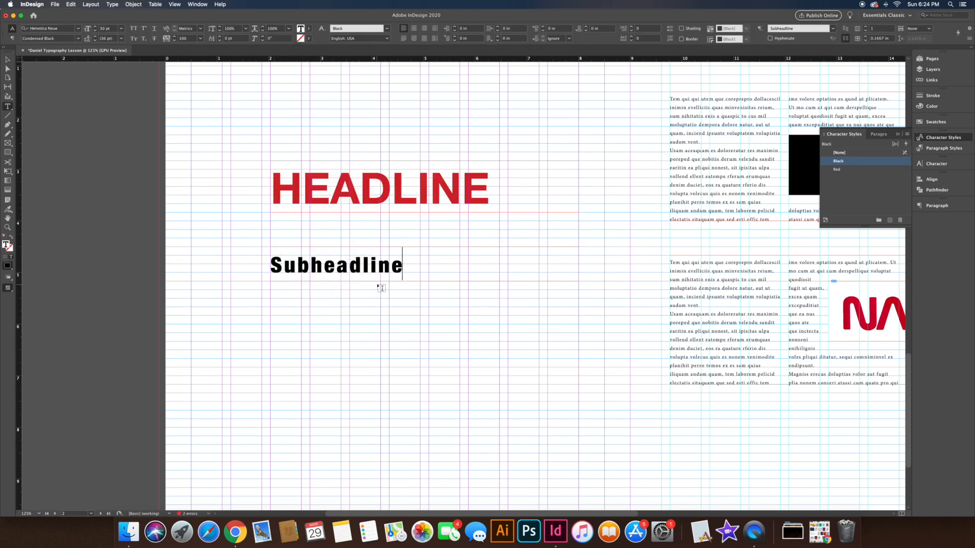
# Move the subheadline frame up directly beneath the headline, and shift both frames higher on the page
pyautogui.click(7, 59)
pyautogui.moveTo(298, 321); pyautogui.dragTo(328, 199)
pyautogui.moveTo(313, 206); pyautogui.dragTo(315, 119)
# Duplicate the subheadline frame below the original at about Y 3.17 in and replace the copy's text with "Body"
pyautogui.click(260, 201)
pyautogui.moveTo(285, 188)
pyautogui.mouseDown()
pyautogui.moveTo(285, 154)
pyautogui.moveTo(286, 202)
pyautogui.mouseUp()
pyautogui.click(289, 174)
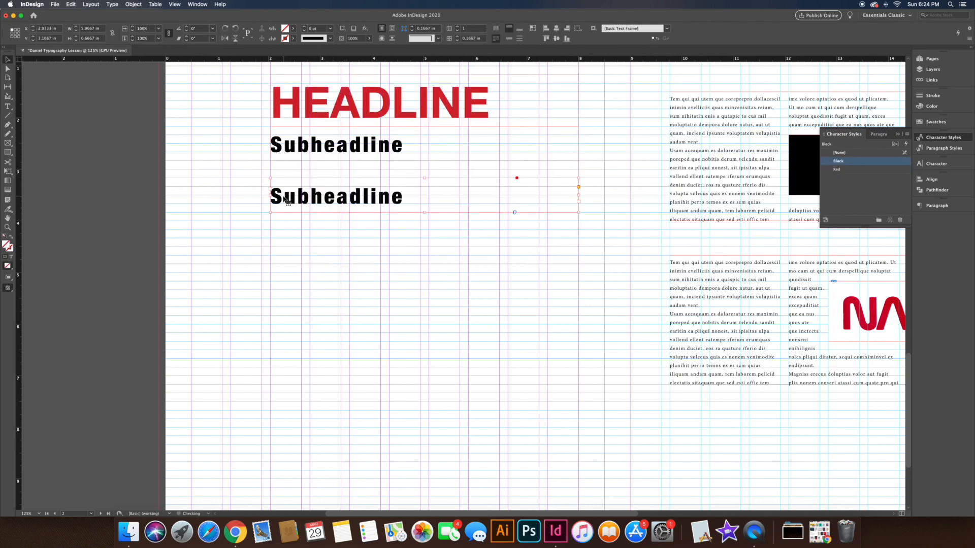
pyautogui.doubleClick(327, 200)
pyautogui.write('Body')
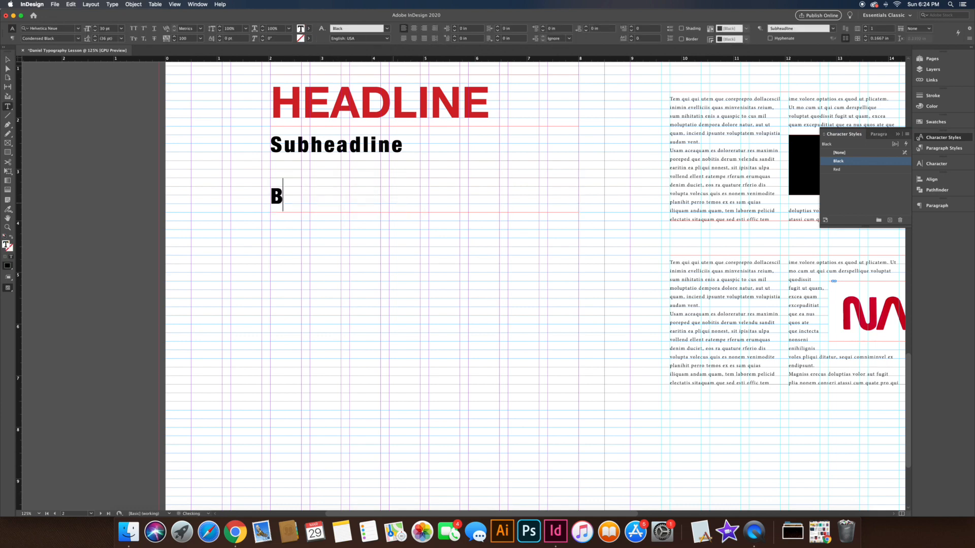
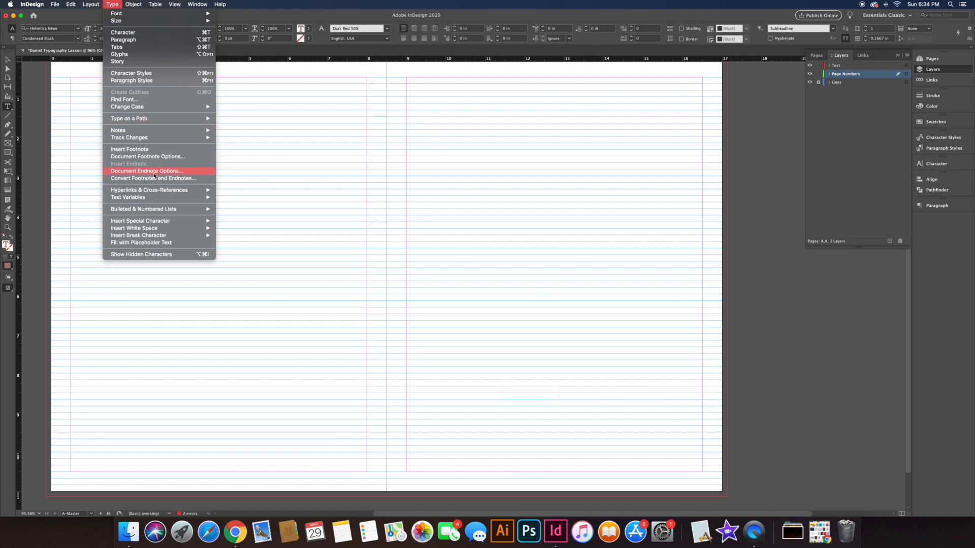
# Insert a current page number marker in the text frame on the A-Master's right page
pyautogui.moveTo(150, 222)
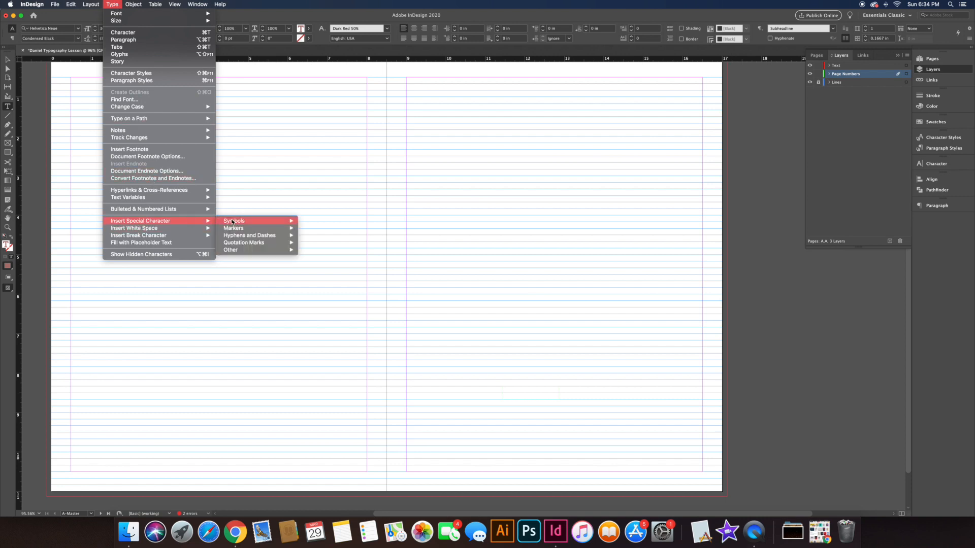
pyautogui.moveTo(234, 222)
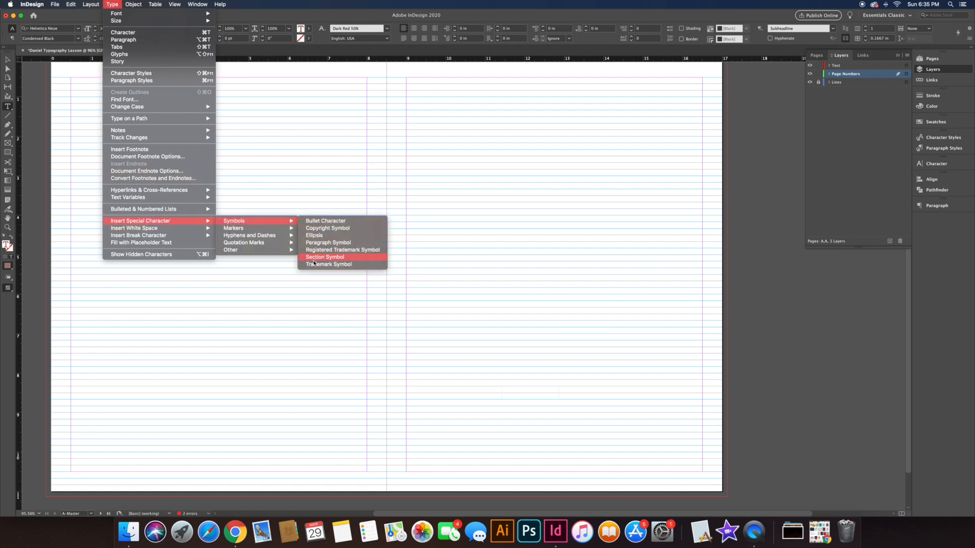
pyautogui.moveTo(268, 233)
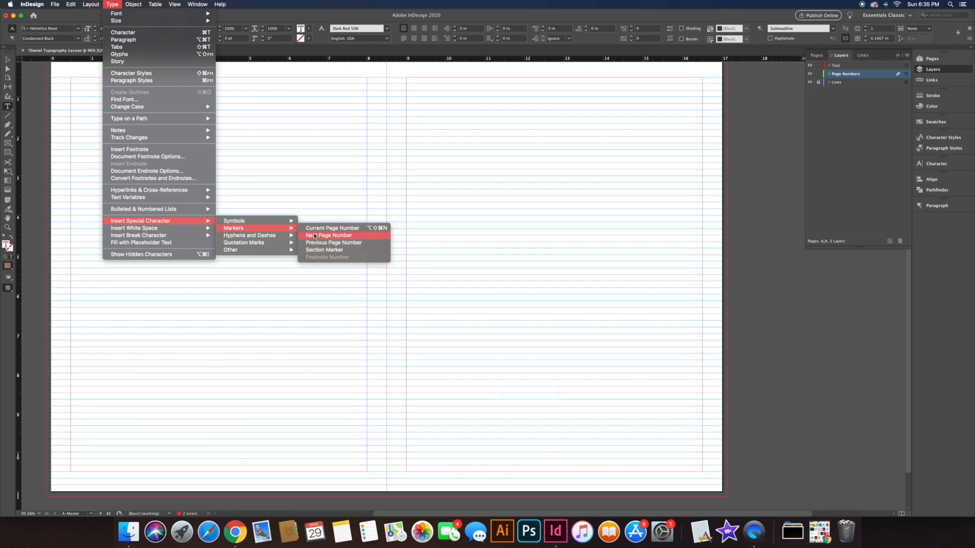
pyautogui.click(326, 228)
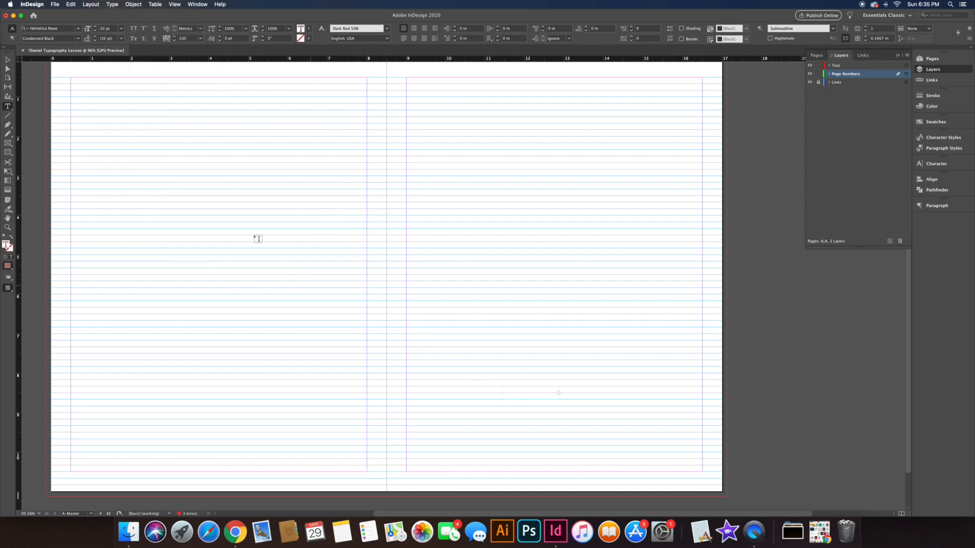
# Apply the Body Copy paragraph style and the Black Bold character style to the page number frame
pyautogui.click(9, 63)
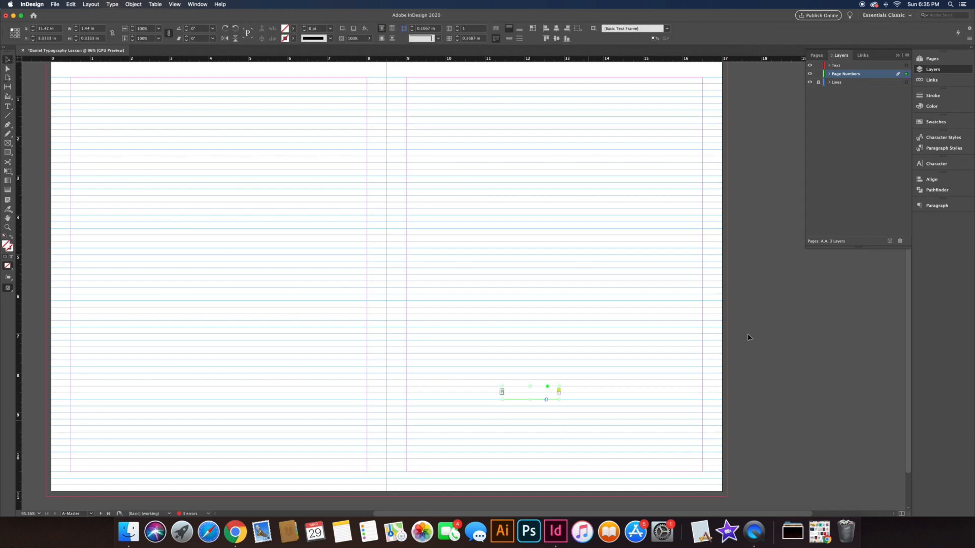
pyautogui.click(937, 148)
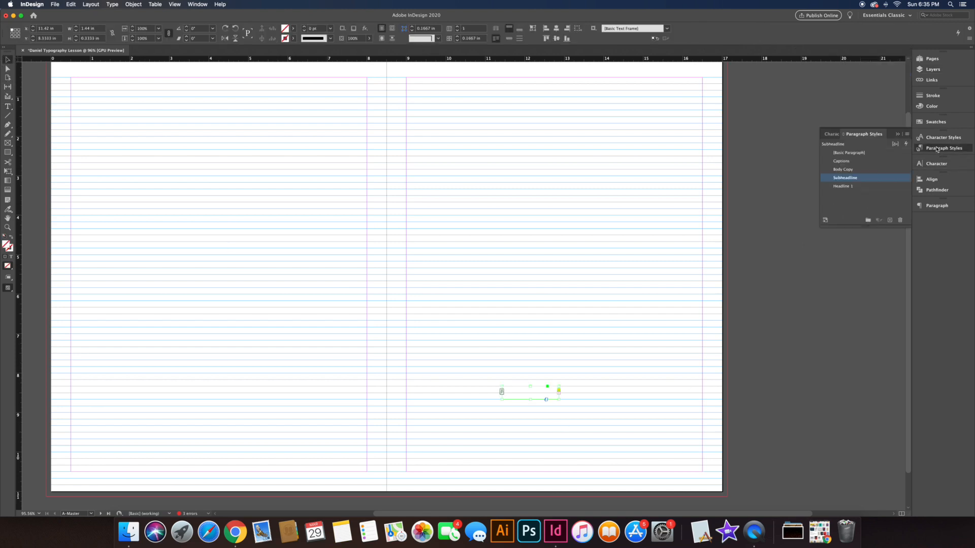
pyautogui.click(857, 170)
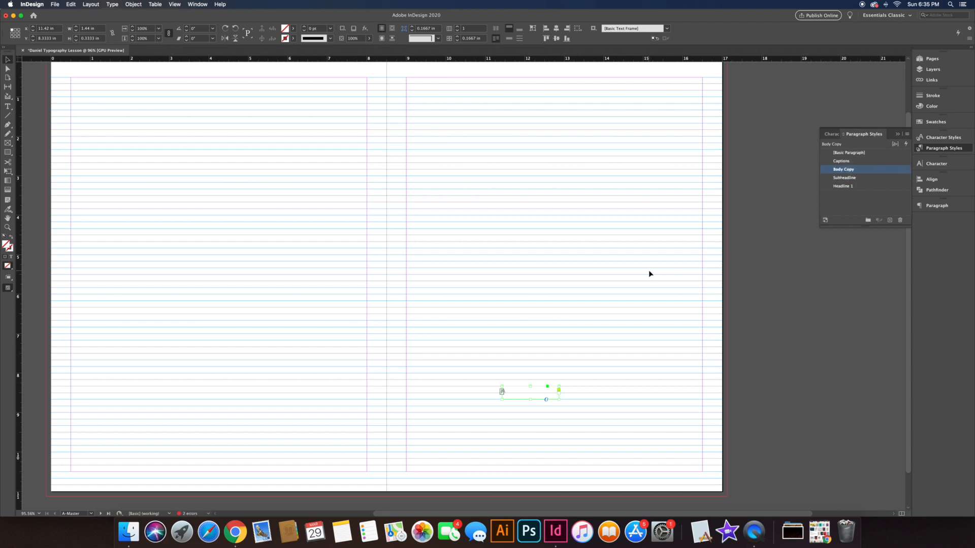
pyautogui.click(944, 137)
pyautogui.click(852, 162)
pyautogui.click(855, 170)
pyautogui.click(574, 270)
# Move the page number frame to the lower outer margin corner of the A-Master's right page
pyautogui.moveTo(505, 392); pyautogui.dragTo(626, 386)
pyautogui.press('z')
pyautogui.press('v')
pyautogui.click(680, 410)
pyautogui.click(599, 379)
pyautogui.click(575, 368)
pyautogui.moveTo(571, 368); pyautogui.dragTo(612, 369)
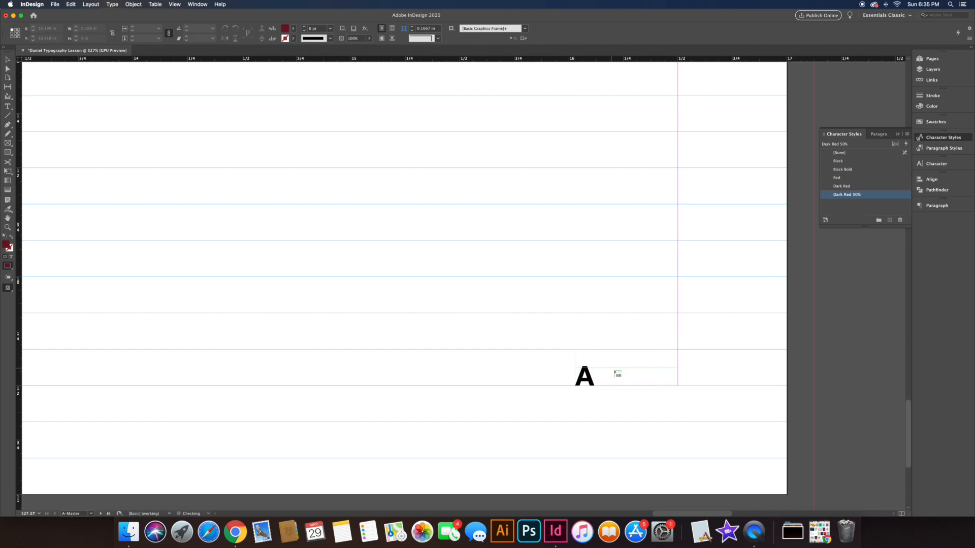
# Narrow the page number frame and bring the number closer to the outer margin guide
pyautogui.press('v')
pyautogui.click(624, 378)
pyautogui.click(575, 368)
pyautogui.press('v')
pyautogui.moveTo(678, 367); pyautogui.dragTo(637, 376)
pyautogui.click(711, 381)
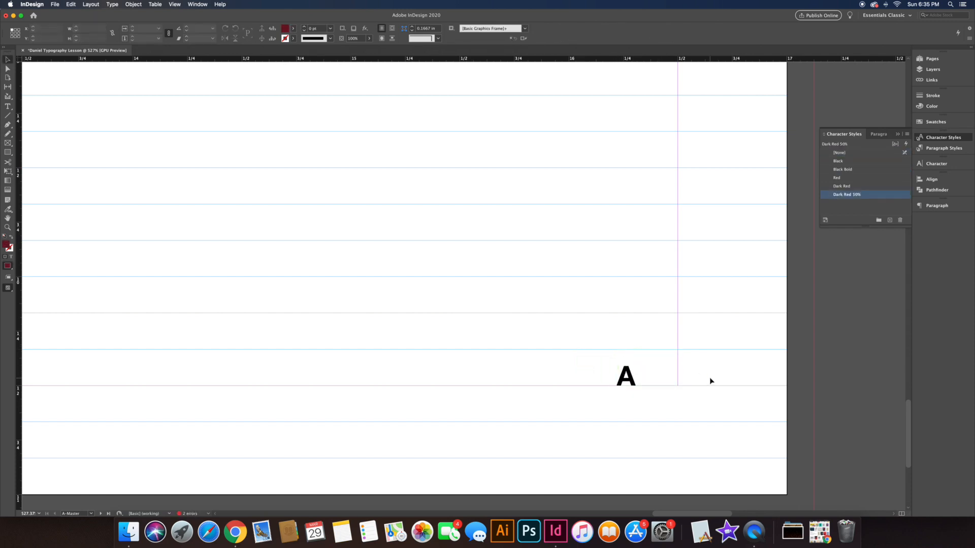
pyautogui.press('super+0')
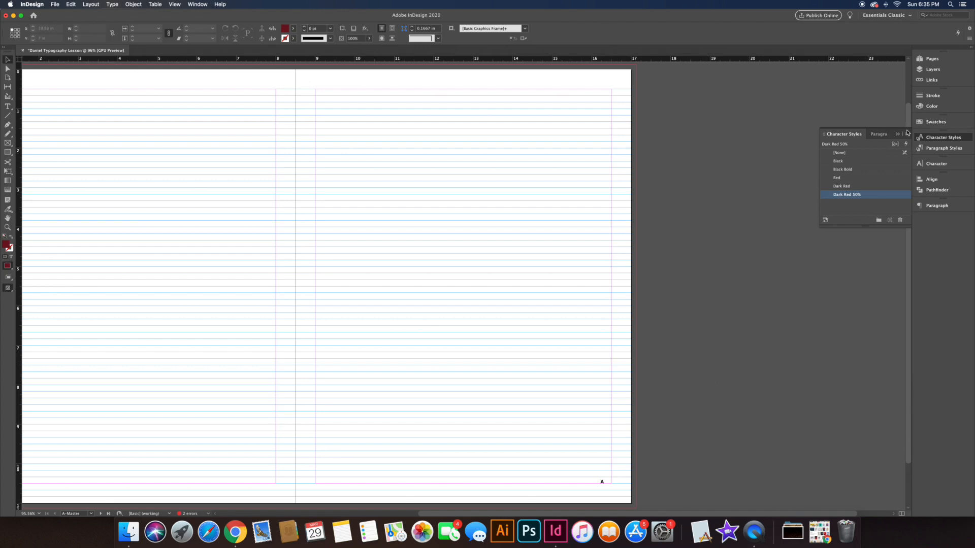
# Go to page 1 and check the page number at its foot
pyautogui.click(932, 59)
pyautogui.doubleClick(860, 108)
pyautogui.scroll(-5, 670, 222)
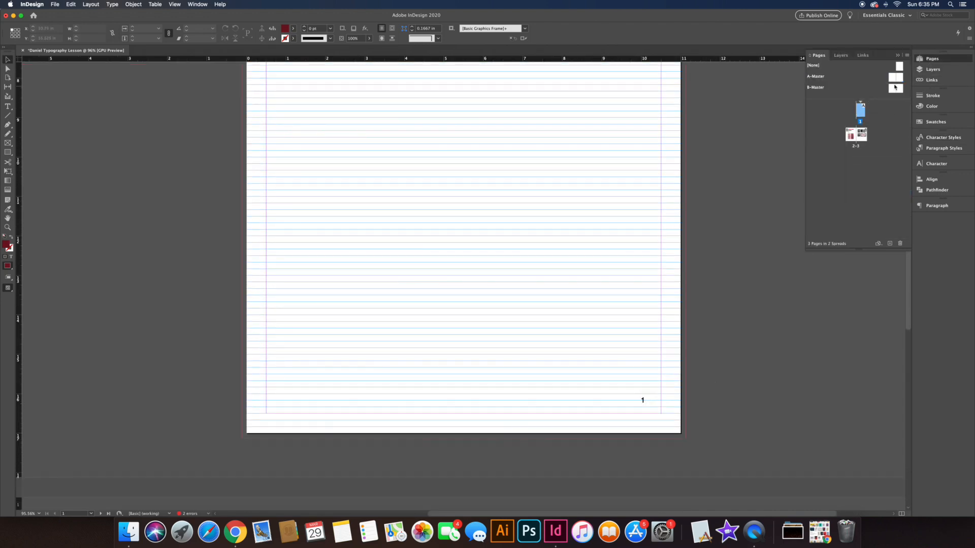
# Add four pages after the 2-3 spread and apply A-Master to pages 4 to 7
pyautogui.click(862, 141)
pyautogui.click(889, 244)
pyautogui.click(890, 243)
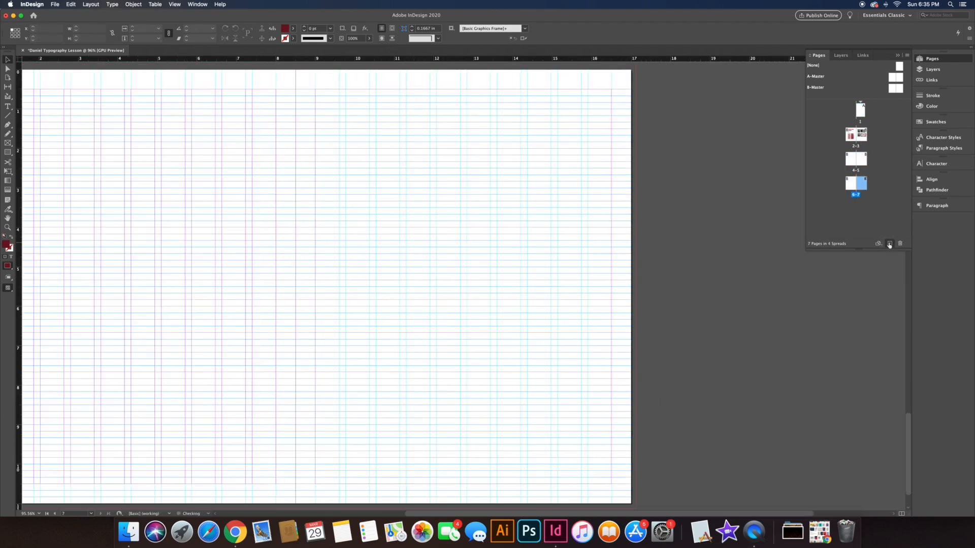
pyautogui.moveTo(899, 77); pyautogui.dragTo(856, 159)
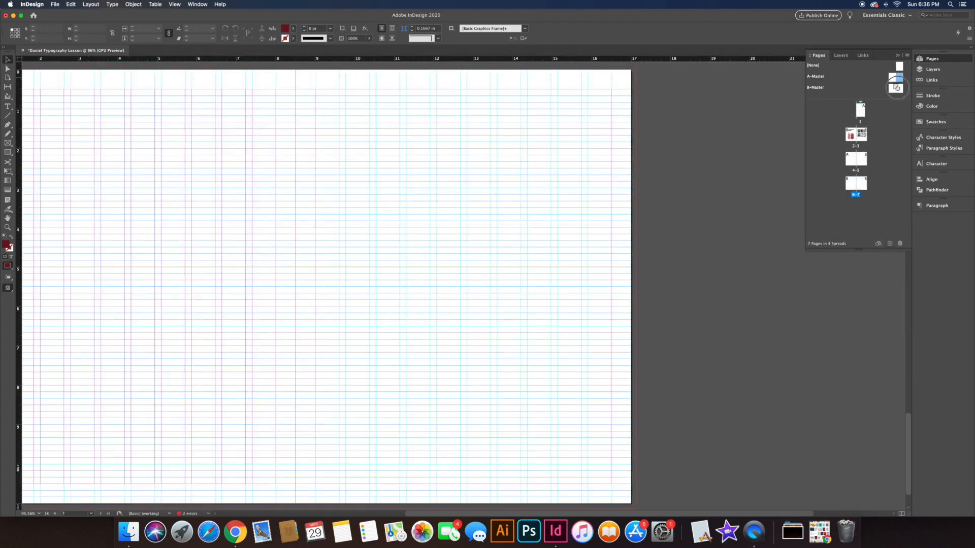
pyautogui.moveTo(892, 77); pyautogui.dragTo(865, 183)
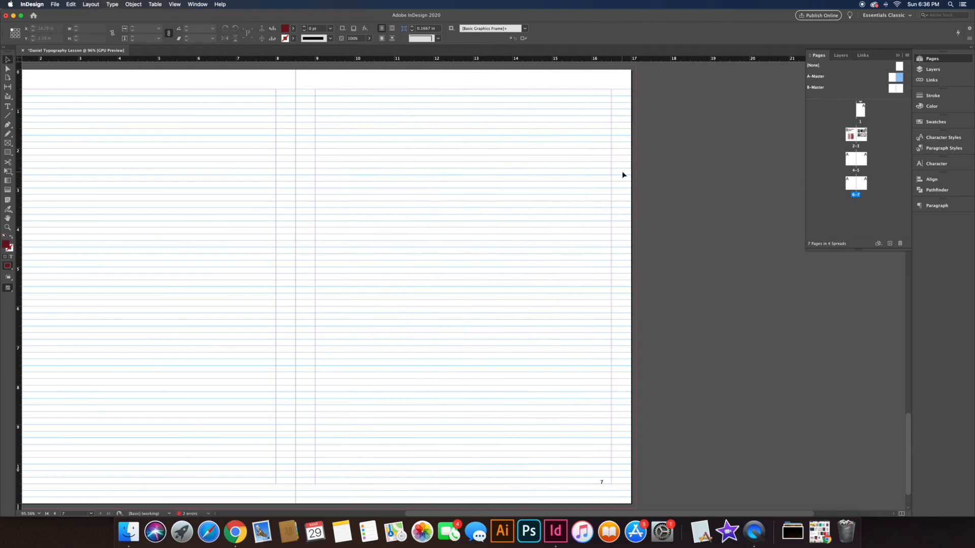
# Review the page numbers in Presentation mode from the 6-7 spread back to page 1, and exit the mode
pyautogui.hotkey('shift', 'w')
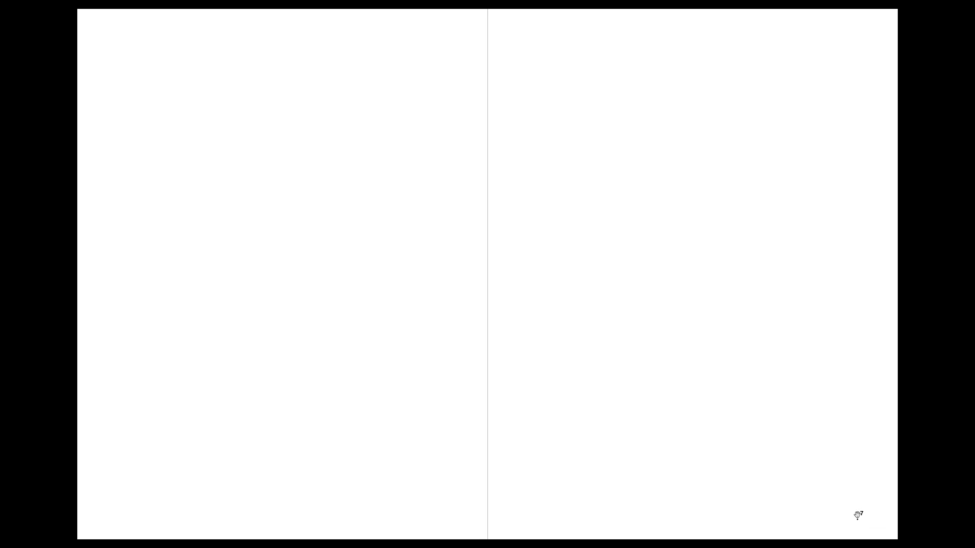
pyautogui.press('Left')
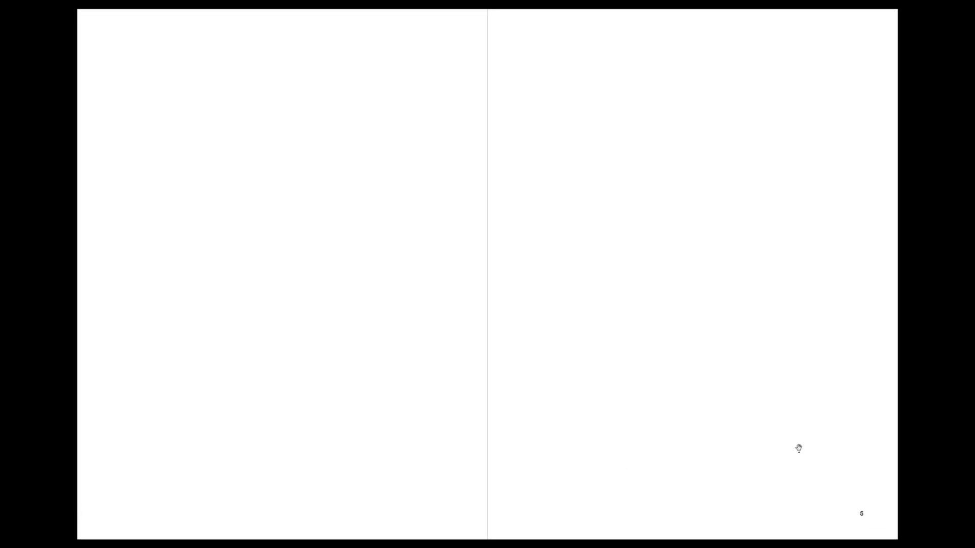
pyautogui.press('Left')
pyautogui.press('Left')
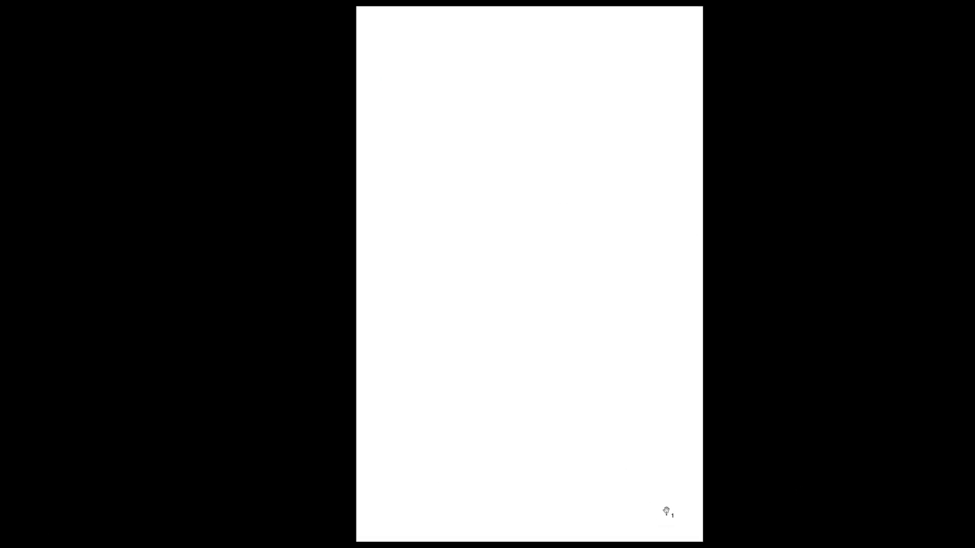
pyautogui.press('Escape')
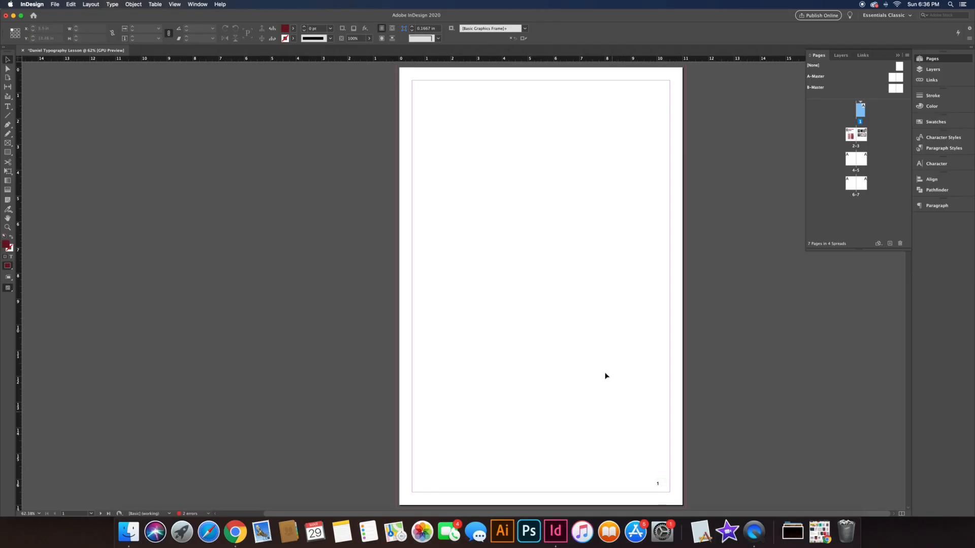
pyautogui.press('w')
pyautogui.press('w')
# Open the Preflight errors, expand the overset text entries and go to the first listed text frame
pyautogui.doubleClick(189, 514)
pyautogui.click(430, 279)
pyautogui.click(436, 287)
pyautogui.click(453, 295)
pyautogui.click(540, 299)
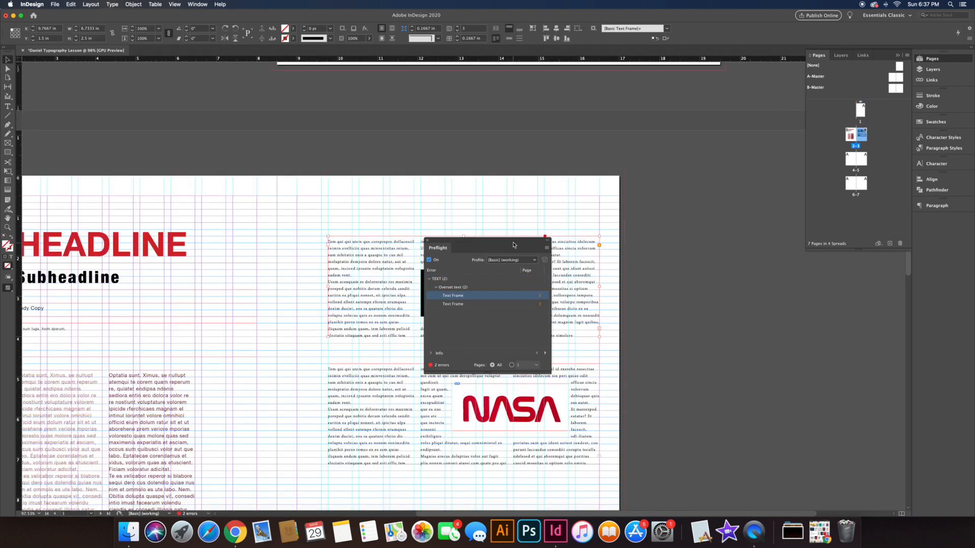
# Lengthen the two overset text frames on page 3, making the upper one 2.6667 in high and the lower one 3 in
pyautogui.moveTo(463, 336); pyautogui.dragTo(463, 344)
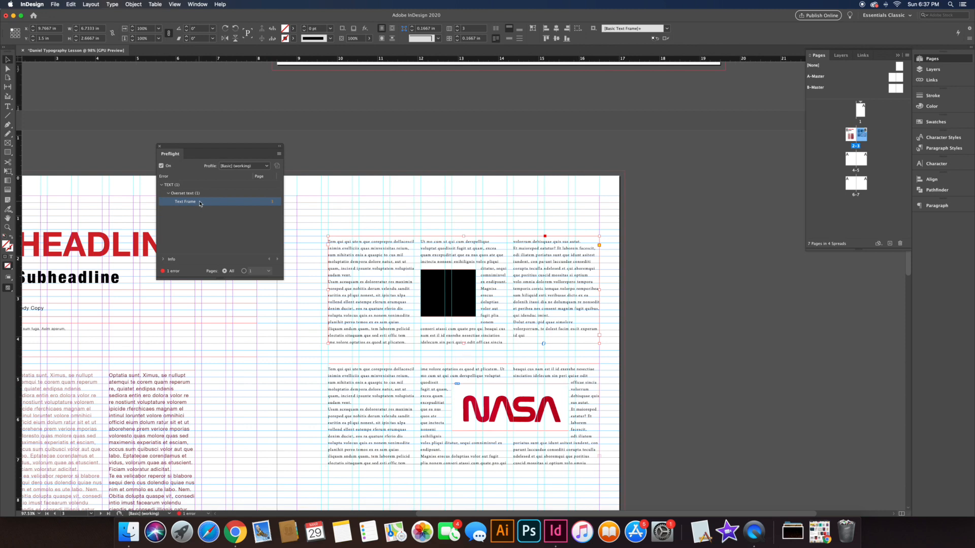
pyautogui.click(472, 459)
pyautogui.moveTo(463, 465); pyautogui.dragTo(465, 485)
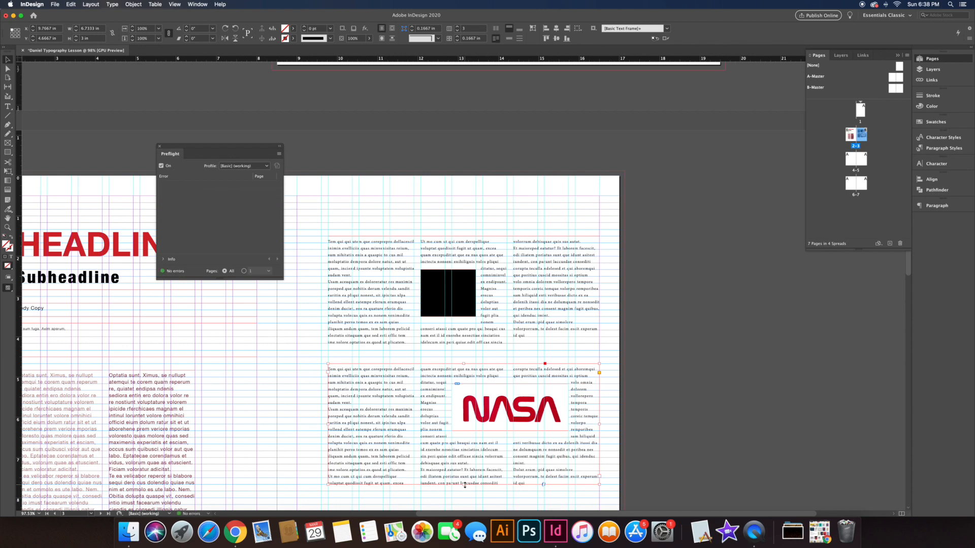
pyautogui.click(465, 493)
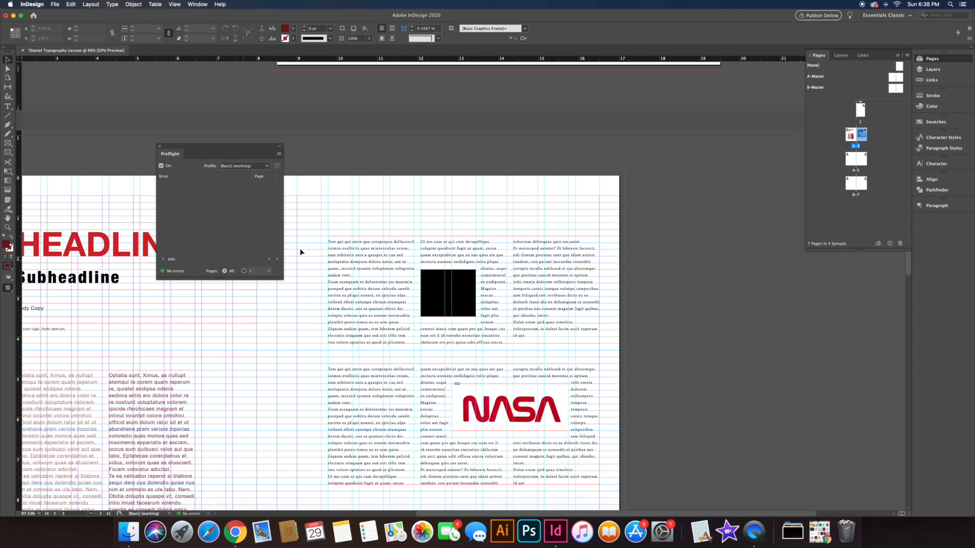
# Show the list of linked files and save the document as an InDesign file
pyautogui.moveTo(339, 196); pyautogui.dragTo(557, 105)
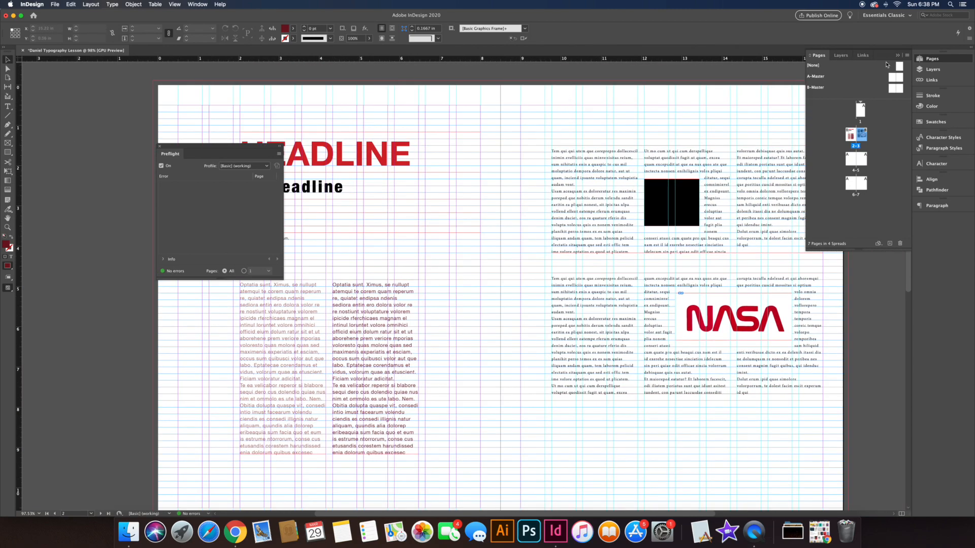
pyautogui.click(926, 80)
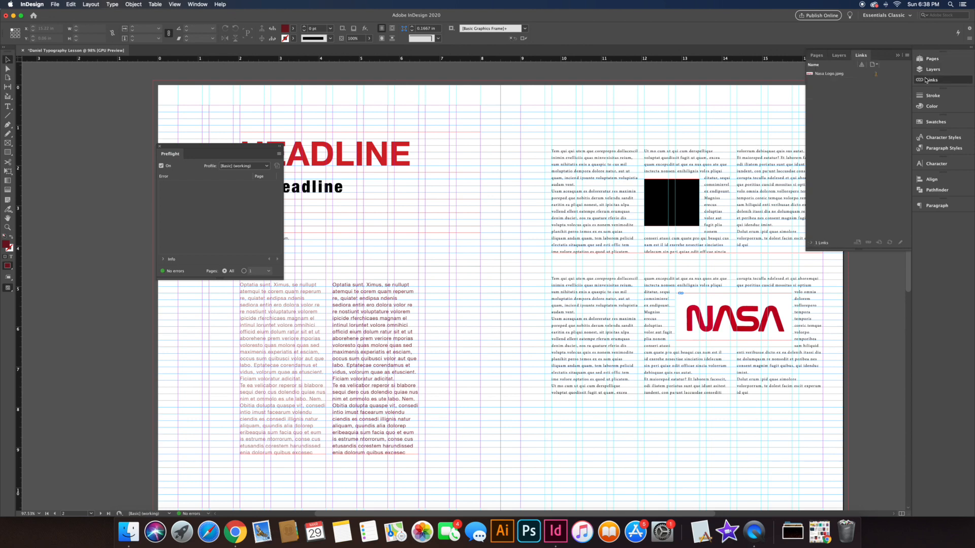
pyautogui.click(500, 133)
pyautogui.click(67, 3)
pyautogui.click(67, 62)
pyautogui.click(621, 350)
# Package the document with fonts, linked graphics, IDML and a Press Quality PDF, replacing "Folder" with "Final" in the package folder's name
pyautogui.click(55, 4)
pyautogui.click(74, 218)
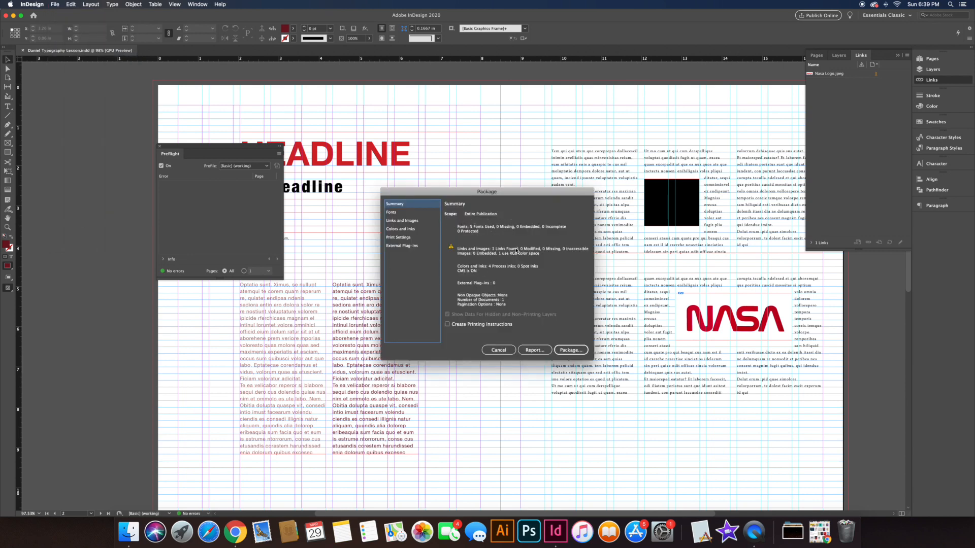
pyautogui.click(569, 350)
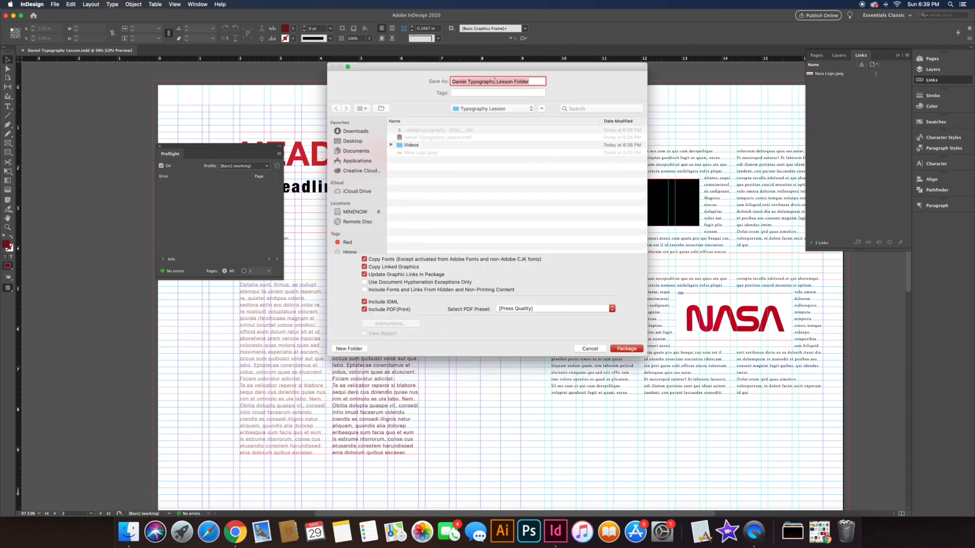
pyautogui.click(516, 81)
pyautogui.press('Delete')
pyautogui.press('Delete')
pyautogui.press('Delete')
pyautogui.press('Delete')
pyautogui.press('Delete')
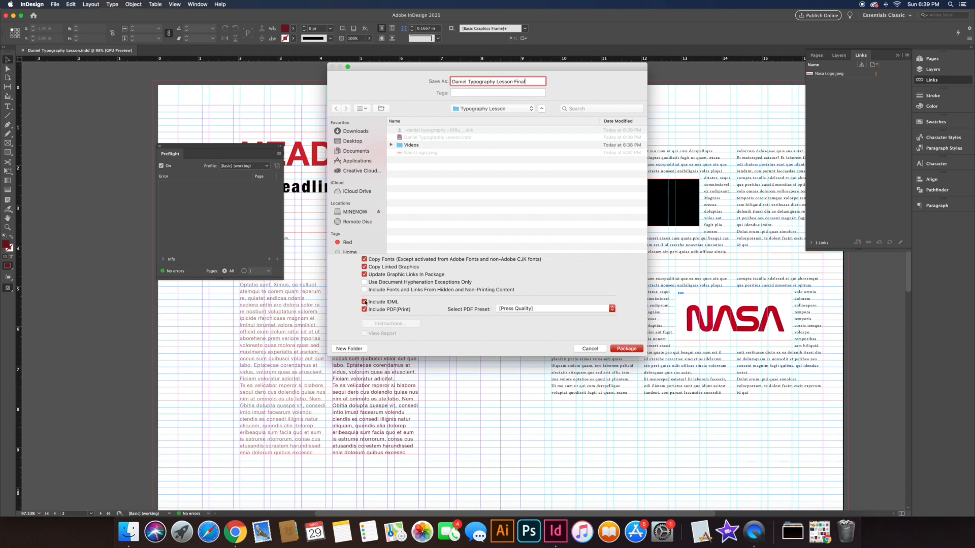
pyautogui.click(627, 349)
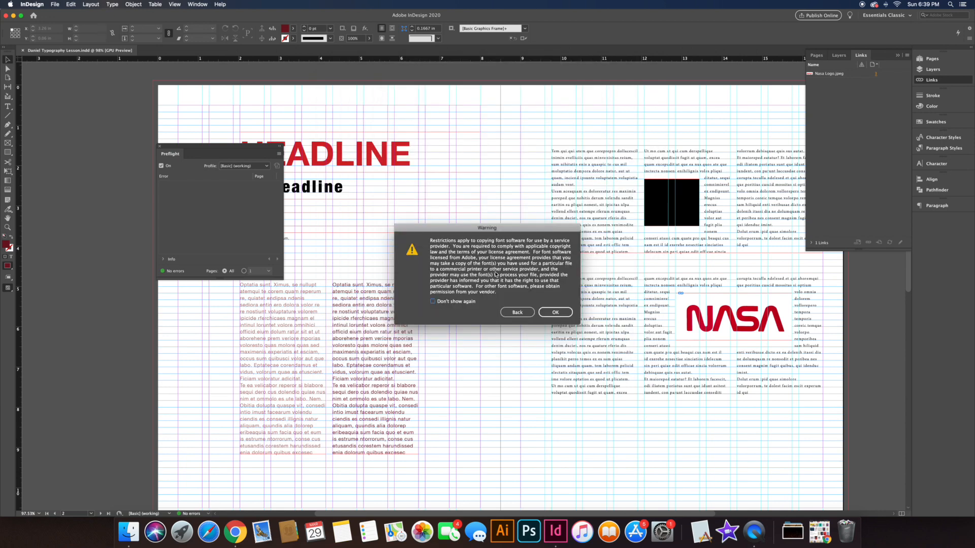
pyautogui.click(554, 312)
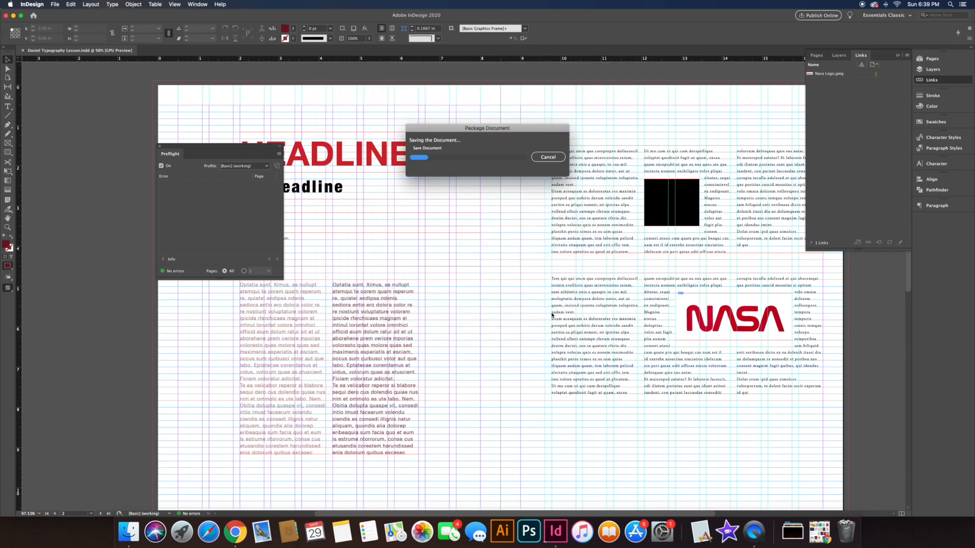
# Switch to a new Finder window and open the packaged Final folder inside the Typography Lesson folder on the Desktop
pyautogui.rightClick(134, 528)
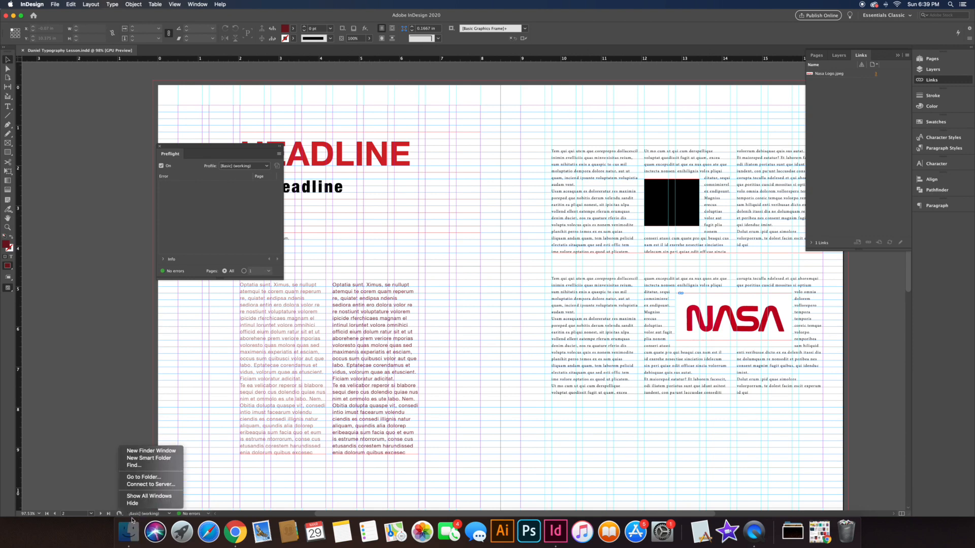
pyautogui.click(153, 453)
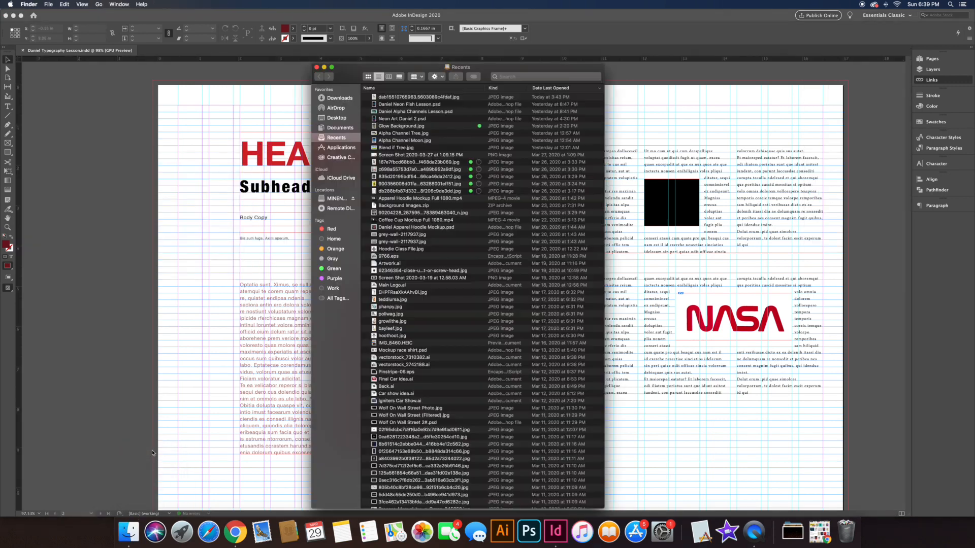
pyautogui.click(333, 119)
pyautogui.doubleClick(398, 98)
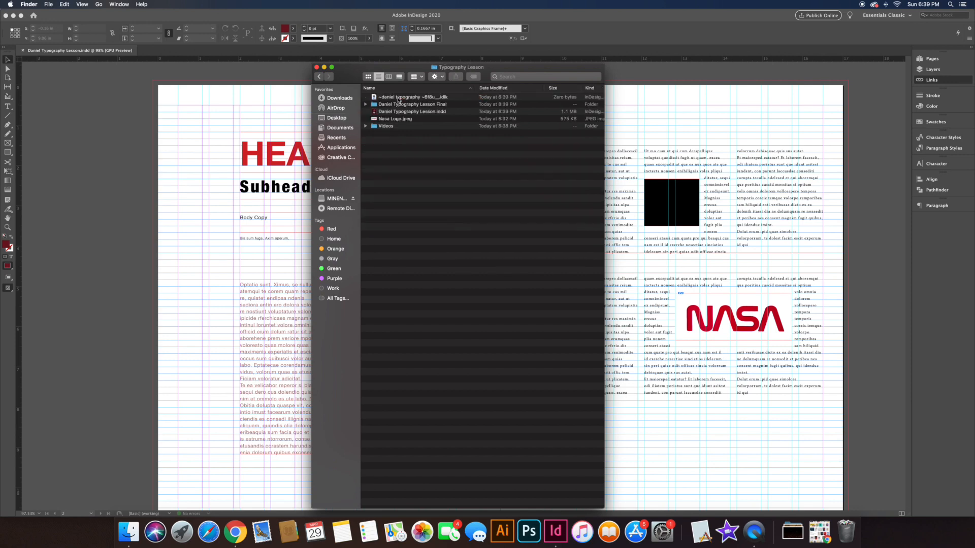
pyautogui.doubleClick(390, 105)
# Preview the packaged PDF and look through its pages from start to end
pyautogui.click(395, 97)
pyautogui.click(394, 104)
pyautogui.click(393, 111)
pyautogui.press('space')
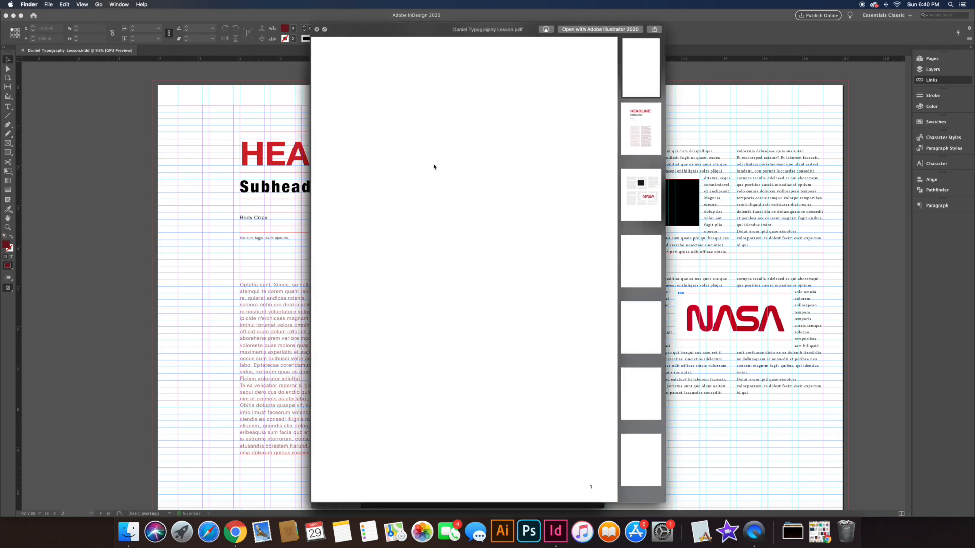
pyautogui.scroll(-20, 434, 167)
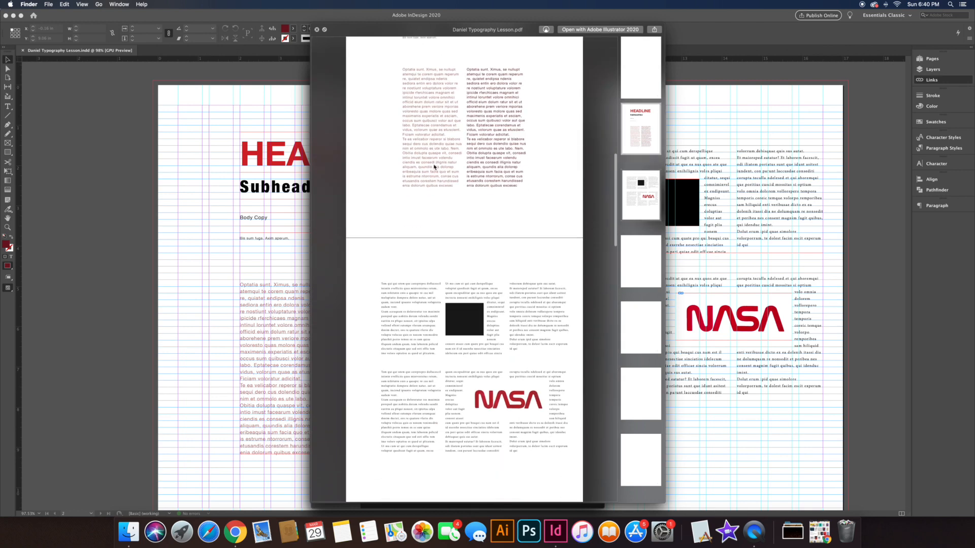
pyautogui.scroll(20, 434, 167)
pyautogui.press('space')
# Preview the files in the packaged Document fonts and Links folders, close the Finder window and return to InDesign
pyautogui.click(366, 118)
pyautogui.click(399, 134)
pyautogui.press('space')
pyautogui.press('Down')
pyautogui.press('space')
pyautogui.click(366, 118)
pyautogui.click(365, 125)
pyautogui.click(382, 133)
pyautogui.press('space')
pyautogui.press('space')
pyautogui.click(366, 126)
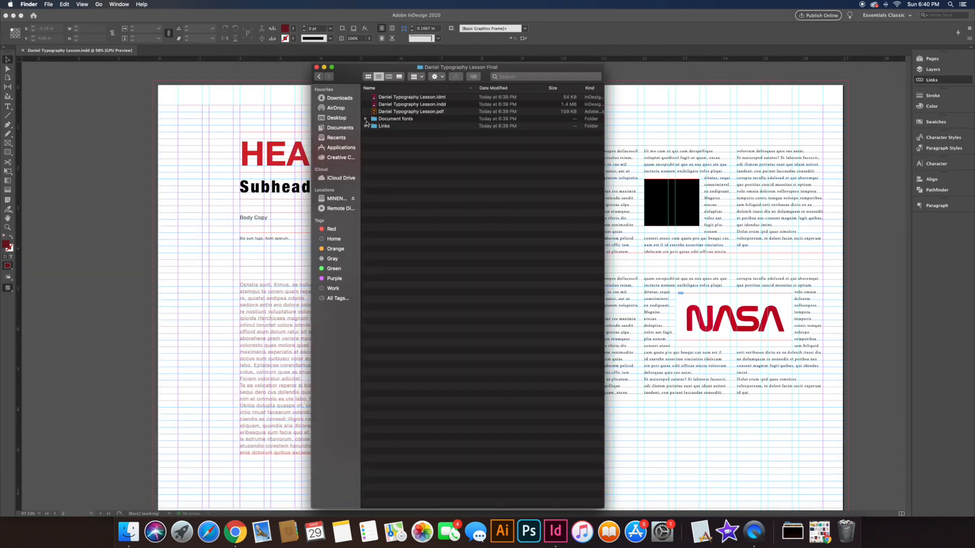
pyautogui.click(317, 67)
pyautogui.click(69, 17)
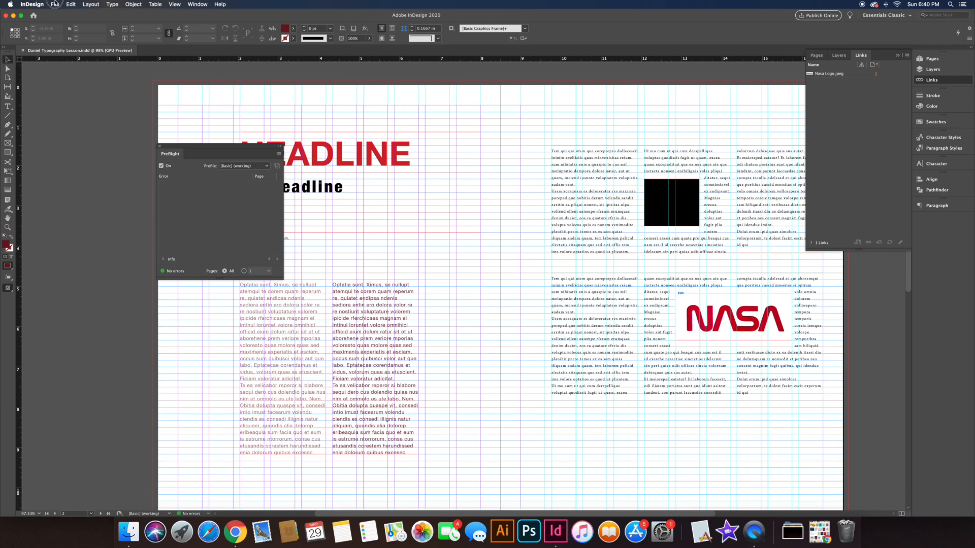
# Start an Adobe PDF (Print) export into the packaged Final folder, adding "With Lines" to the end of the file name
pyautogui.click(55, 4)
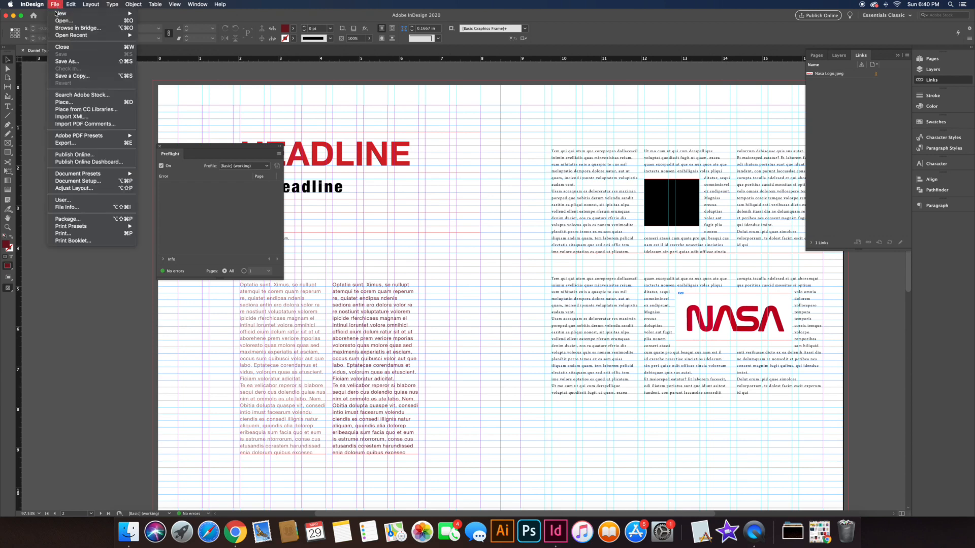
pyautogui.click(81, 144)
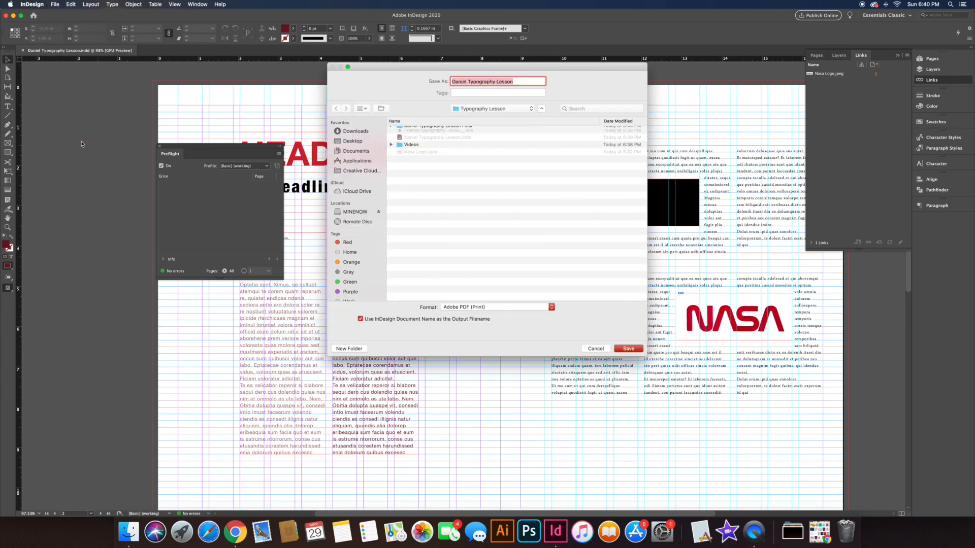
pyautogui.click(527, 81)
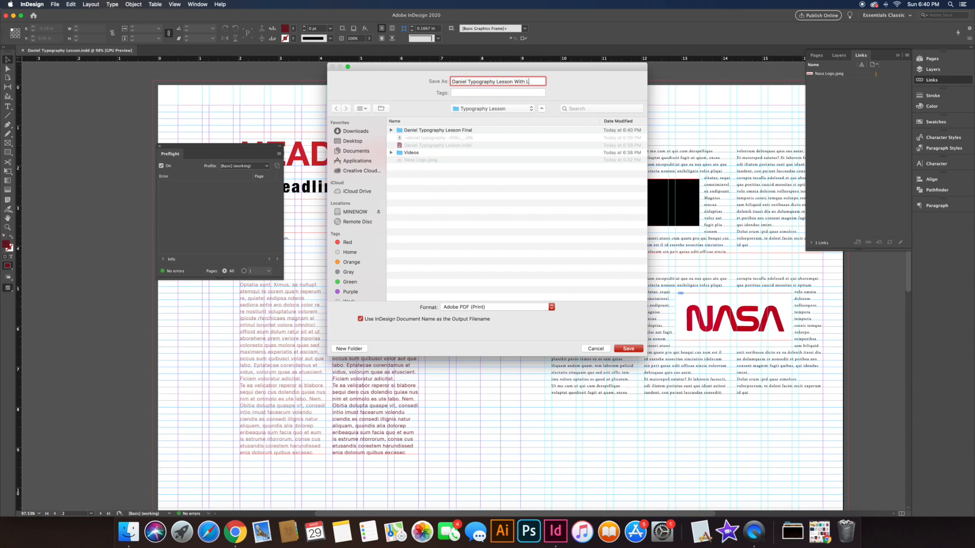
pyautogui.doubleClick(448, 130)
pyautogui.click(497, 307)
pyautogui.click(497, 307)
pyautogui.click(628, 348)
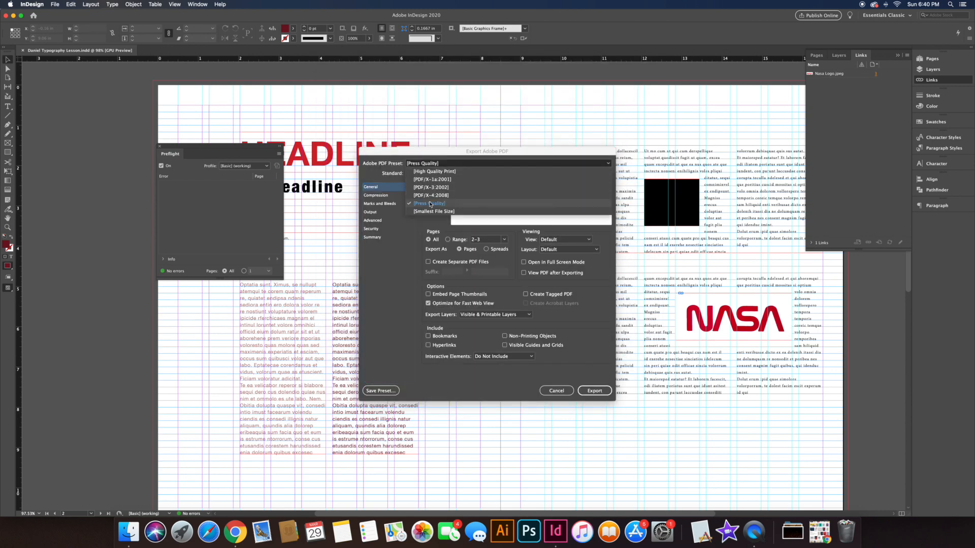
# Export the PDF as spreads with visible guides and grids, crop marks and the document bleed settings
pyautogui.click(490, 250)
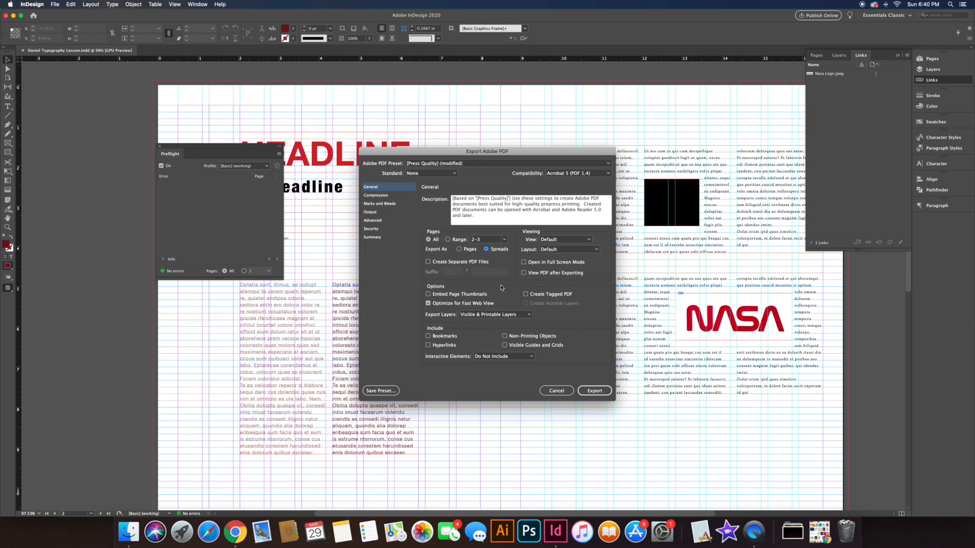
pyautogui.click(506, 347)
pyautogui.click(382, 196)
pyautogui.click(382, 204)
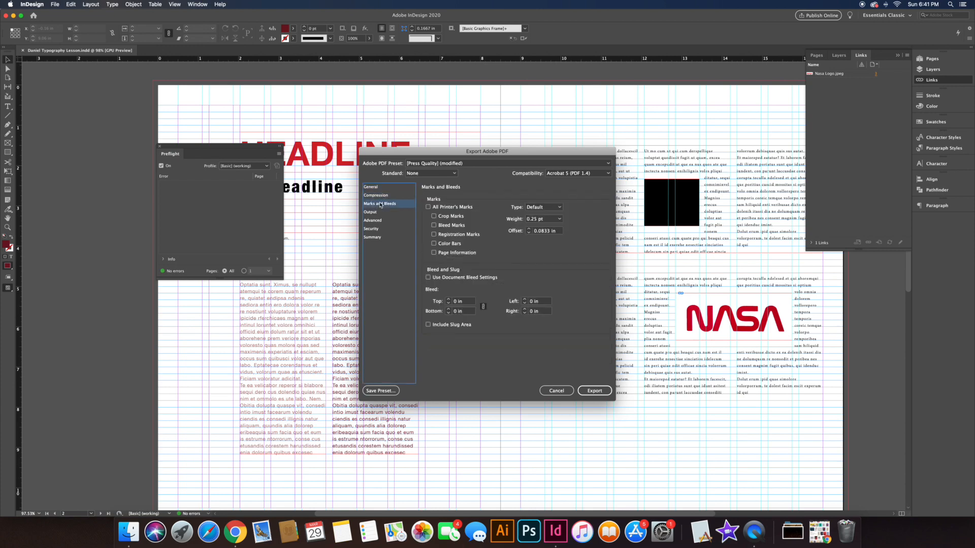
pyautogui.click(434, 216)
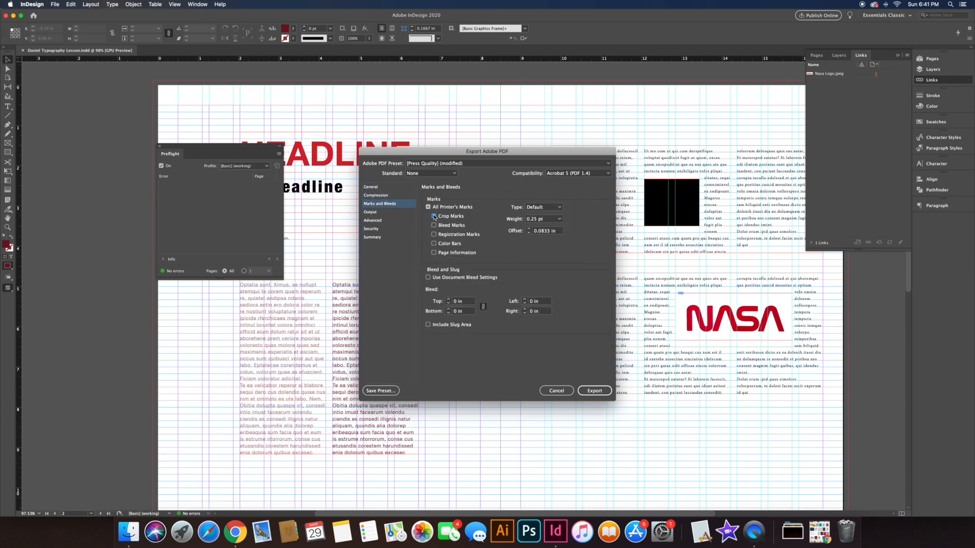
pyautogui.click(429, 278)
pyautogui.click(595, 391)
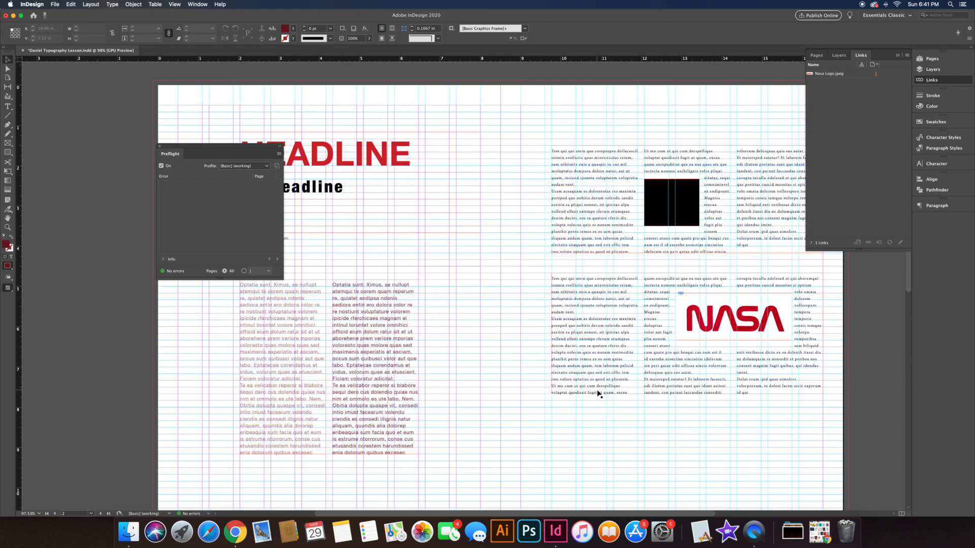
# Start another Adobe PDF (Print) export into the same folder, adding "Final" to the end of the file name
pyautogui.click(55, 4)
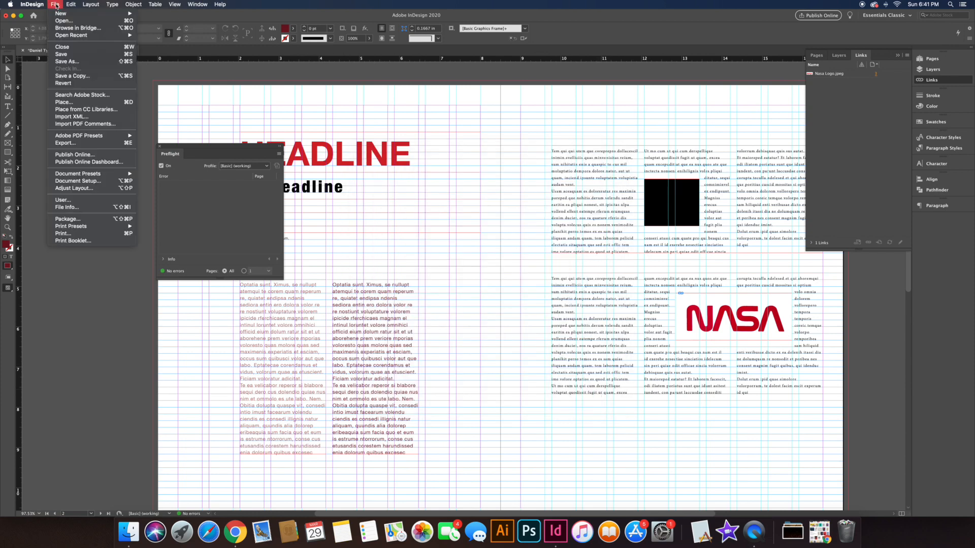
pyautogui.click(82, 144)
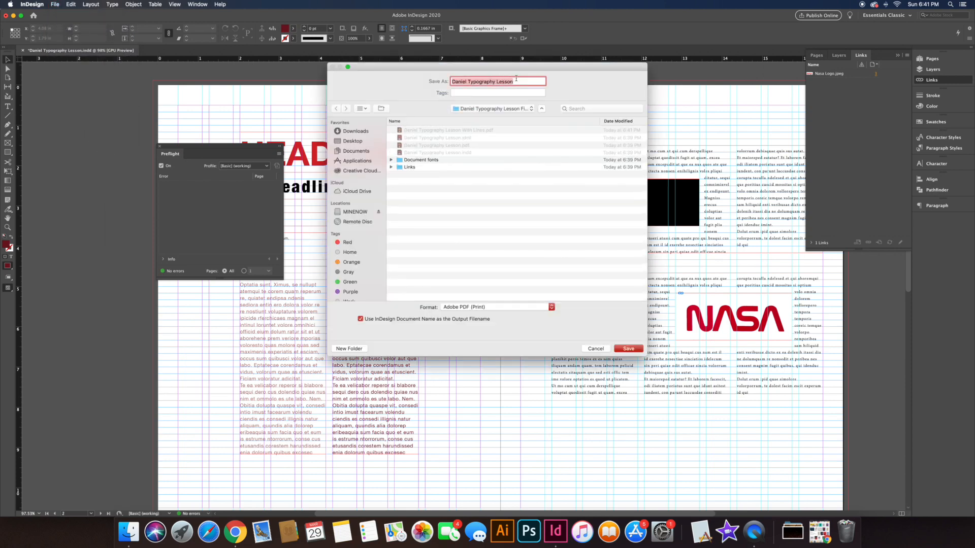
pyautogui.click(513, 80)
pyautogui.write('Final')
pyautogui.press('Return')
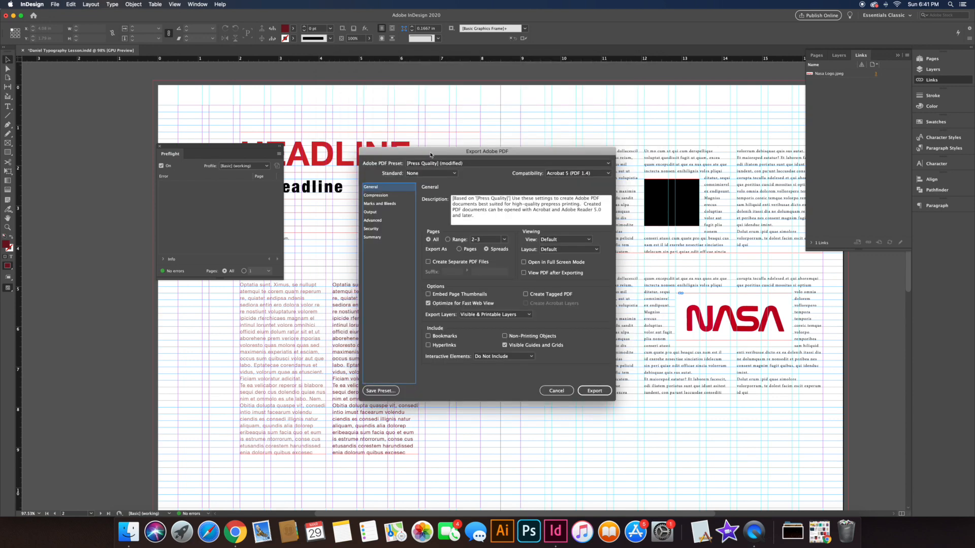
# Export this PDF as spreads without visible guides and grids, using the document bleed settings
pyautogui.click(486, 249)
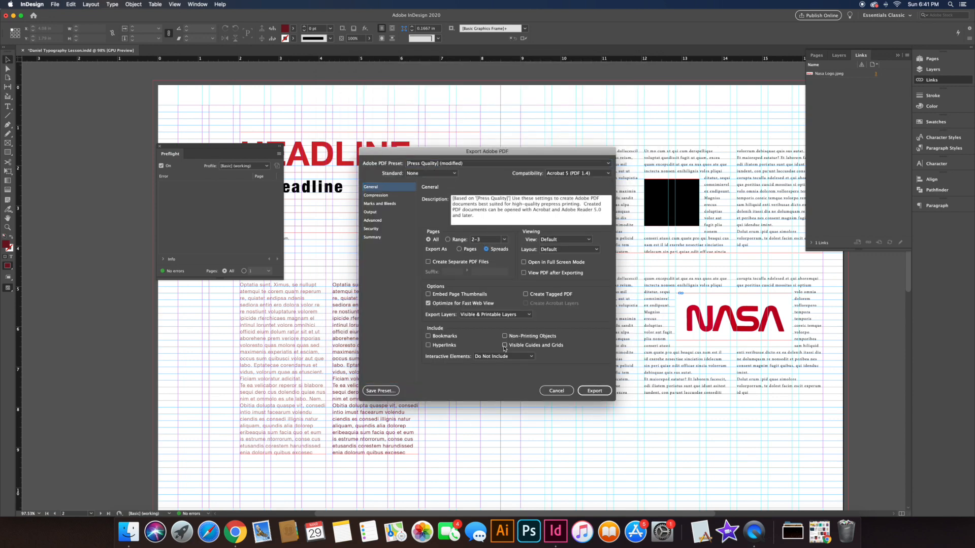
pyautogui.click(371, 203)
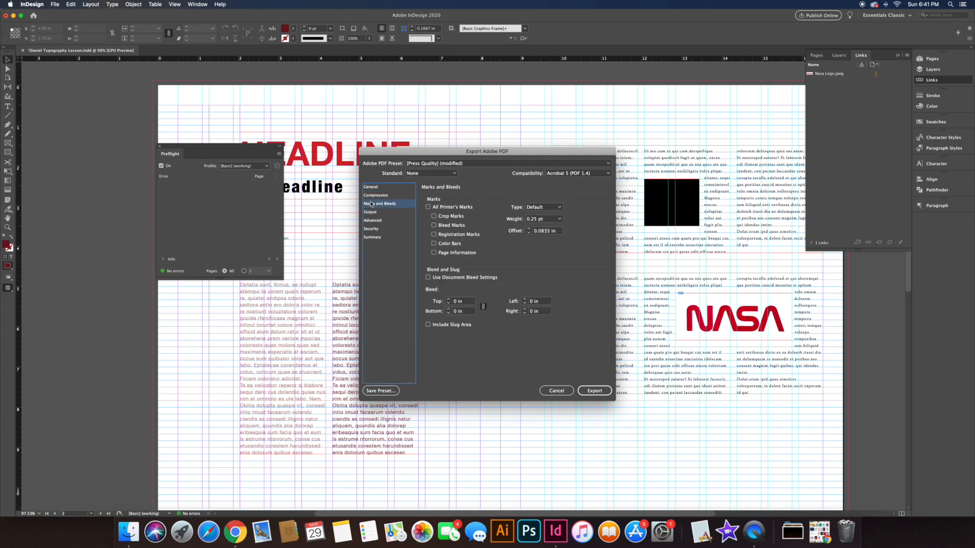
pyautogui.click(428, 278)
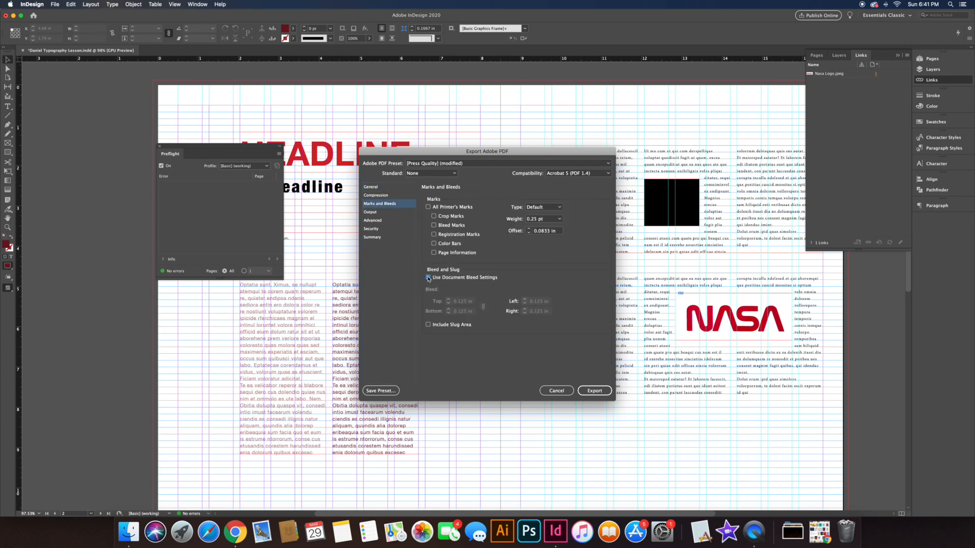
pyautogui.click(595, 391)
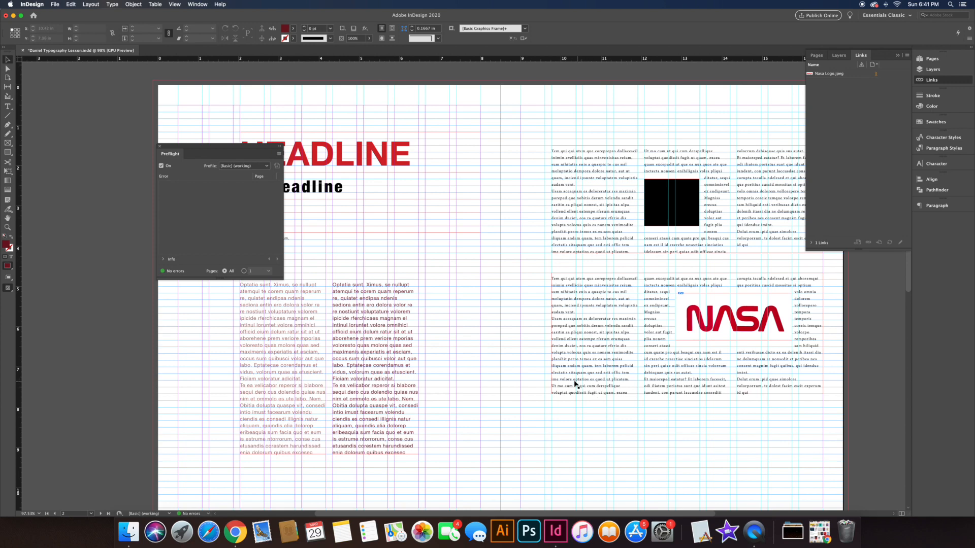
# Switch to Finder and preview the pages of the With Lines PDF and the Final PDF
pyautogui.click(128, 531)
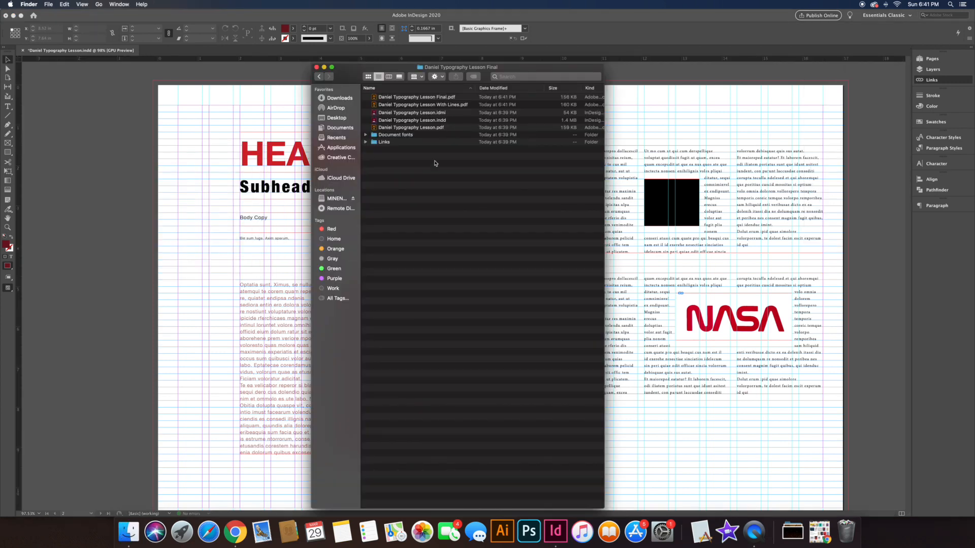
pyautogui.click(440, 107)
pyautogui.press('space')
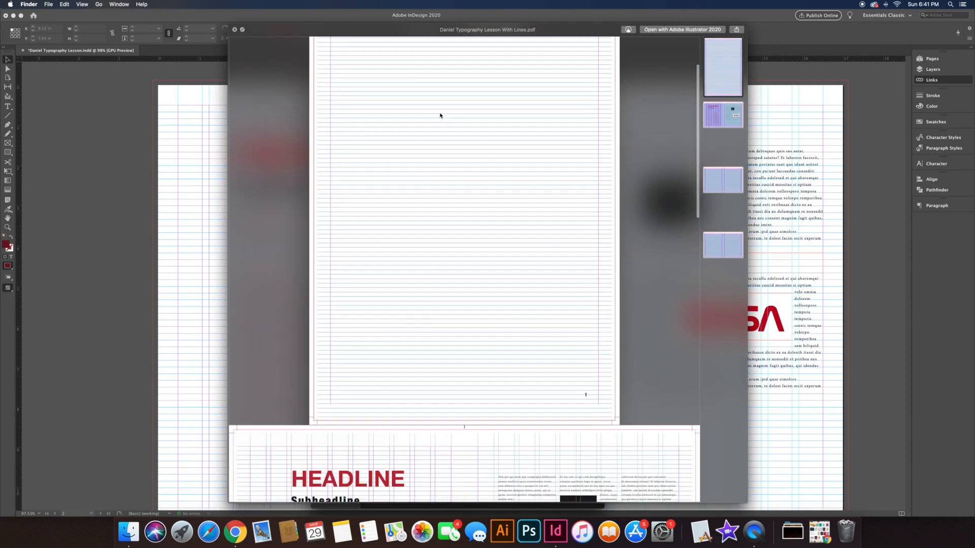
pyautogui.scroll(-15, 440, 116)
pyautogui.press('Up')
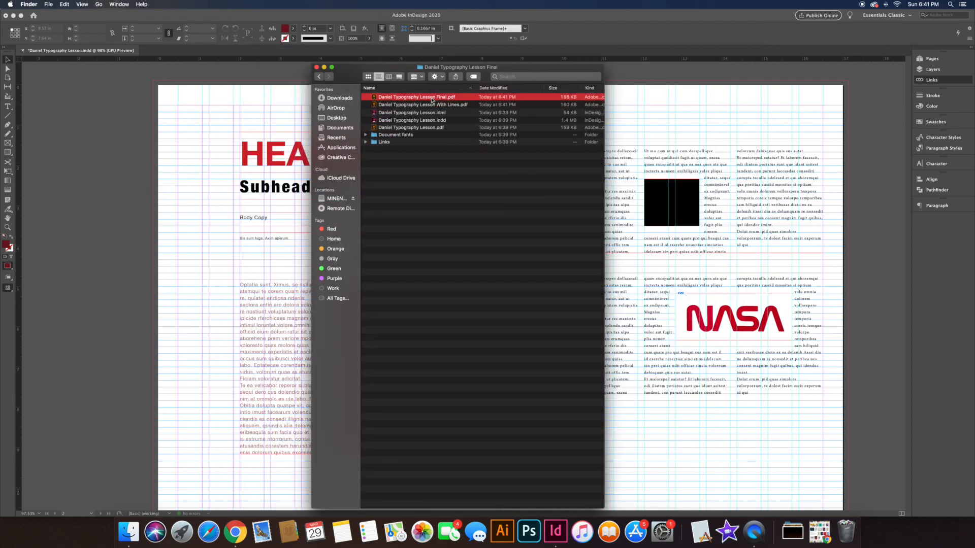
pyautogui.press('space')
pyautogui.scroll(-10, 440, 121)
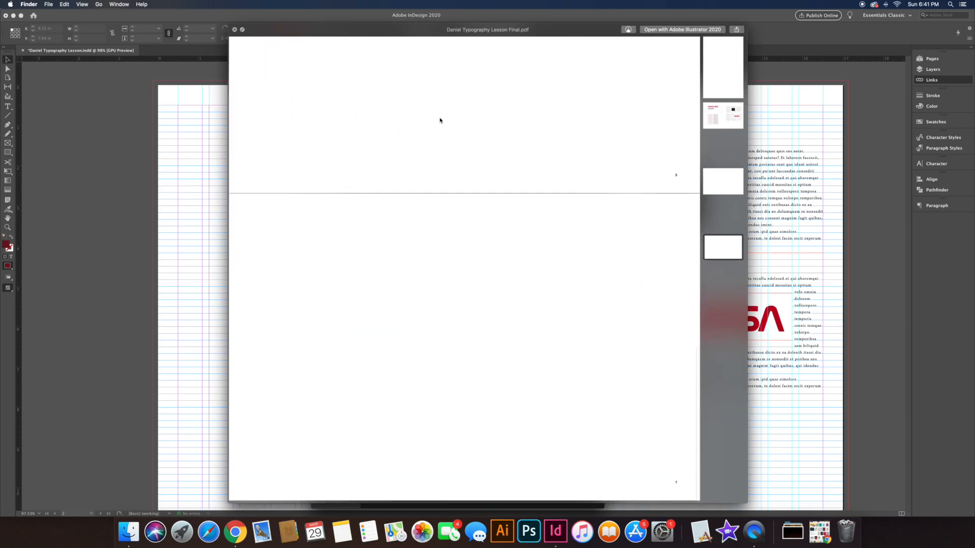